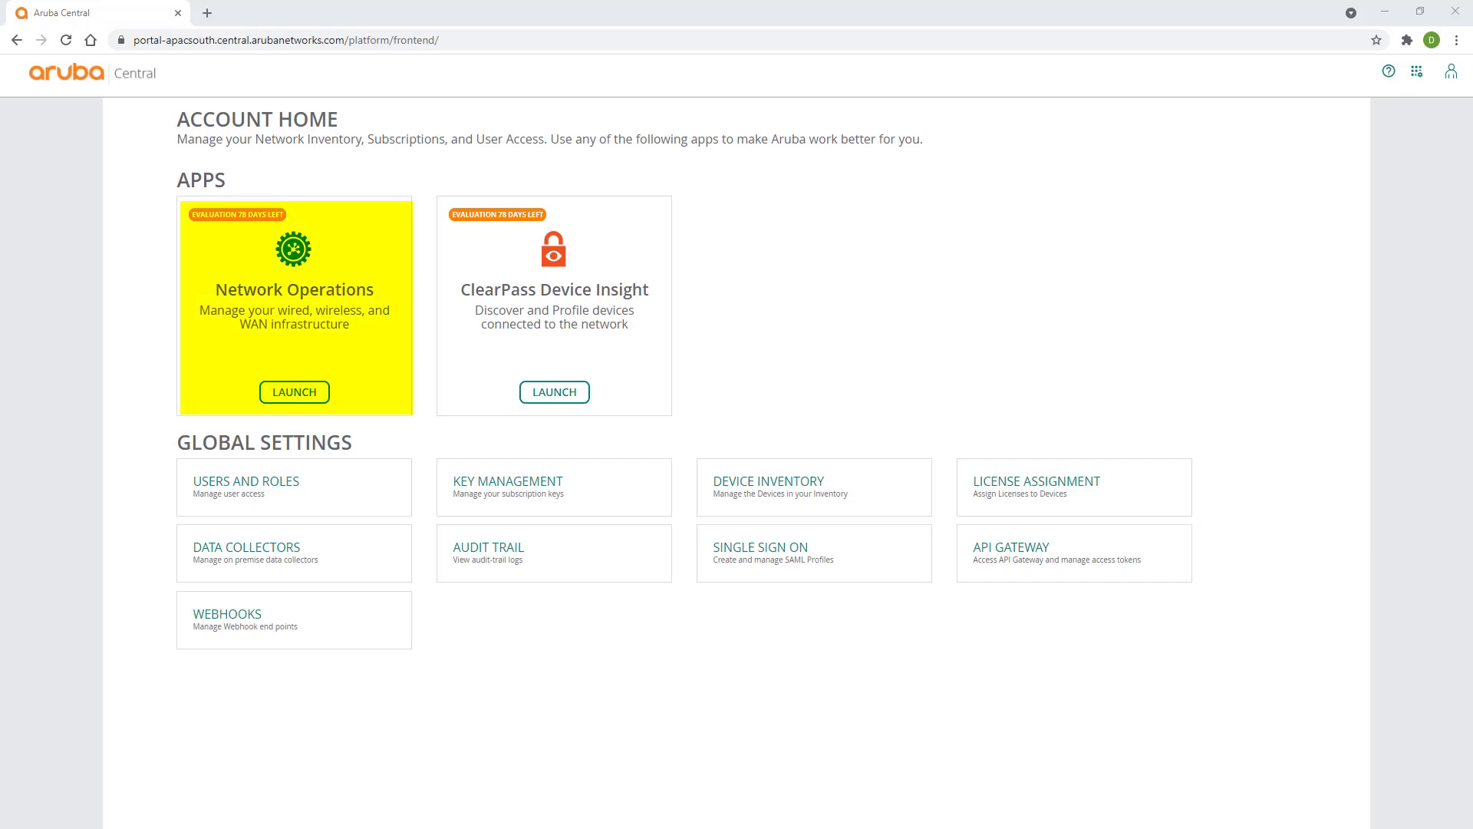
# - From Network Operations' Groups list, start a new group named Branch-Group
pyautogui.click(288, 393)
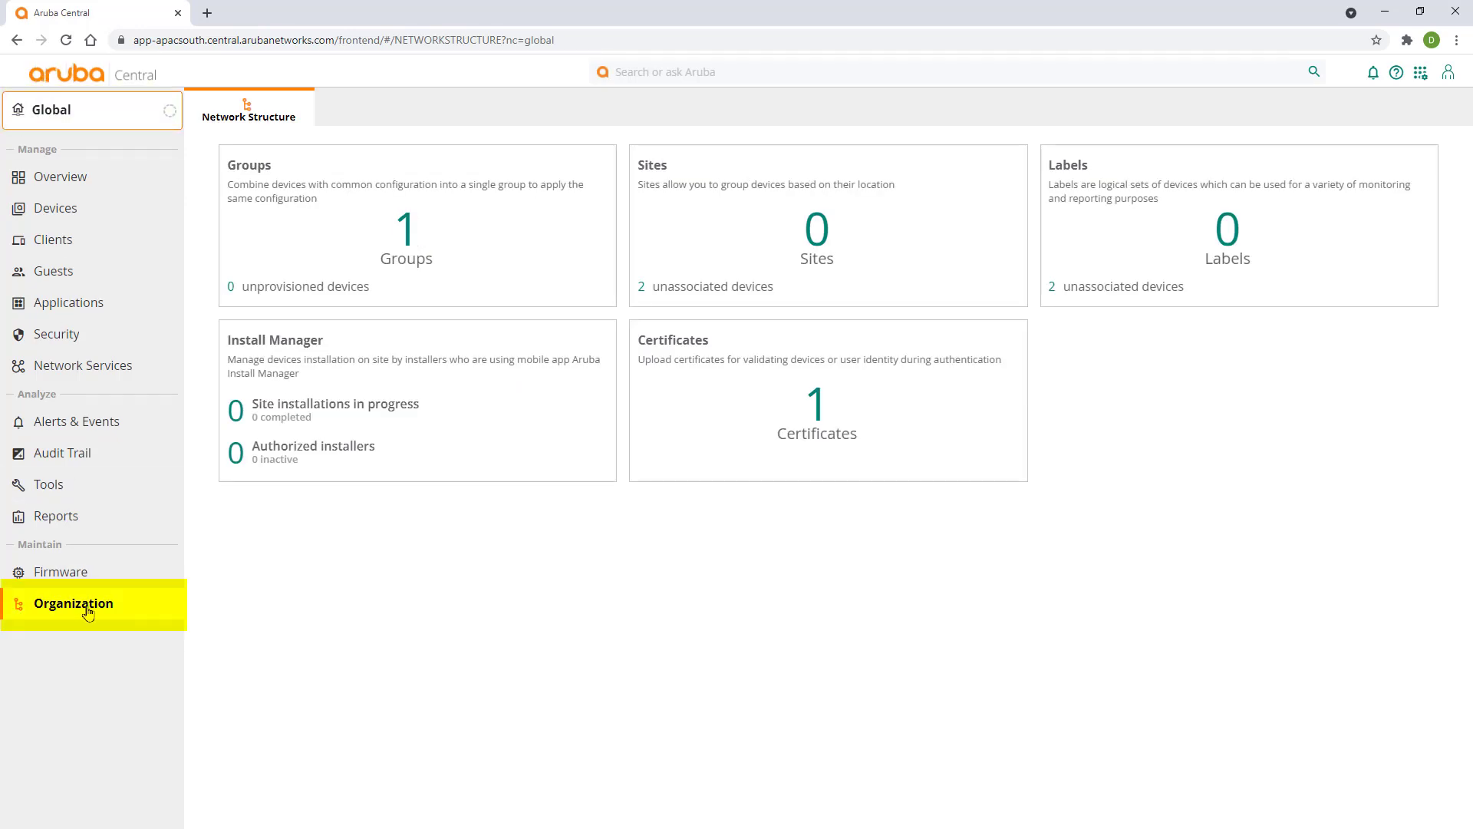
pyautogui.click(407, 239)
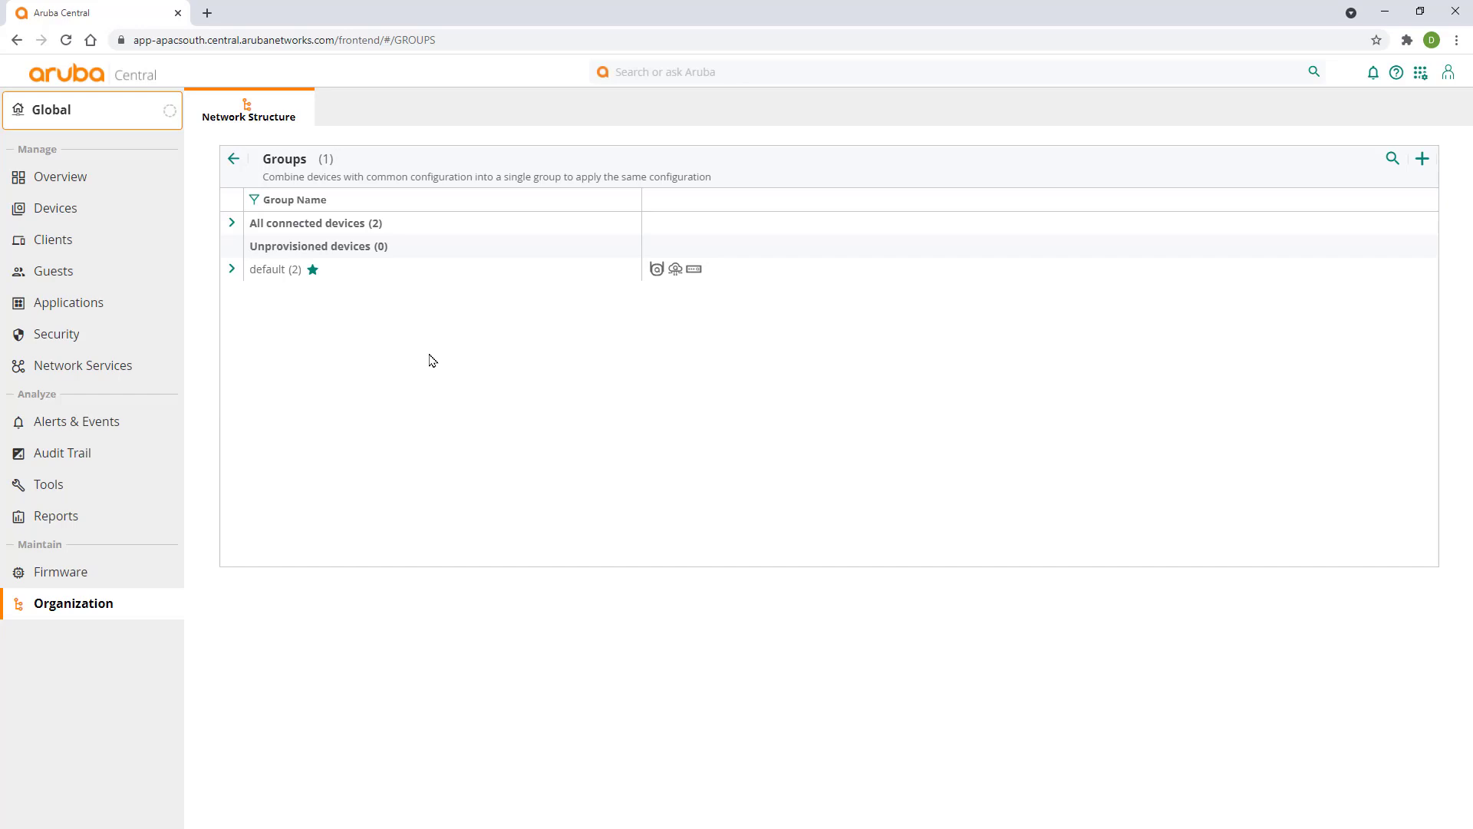
pyautogui.click(1422, 158)
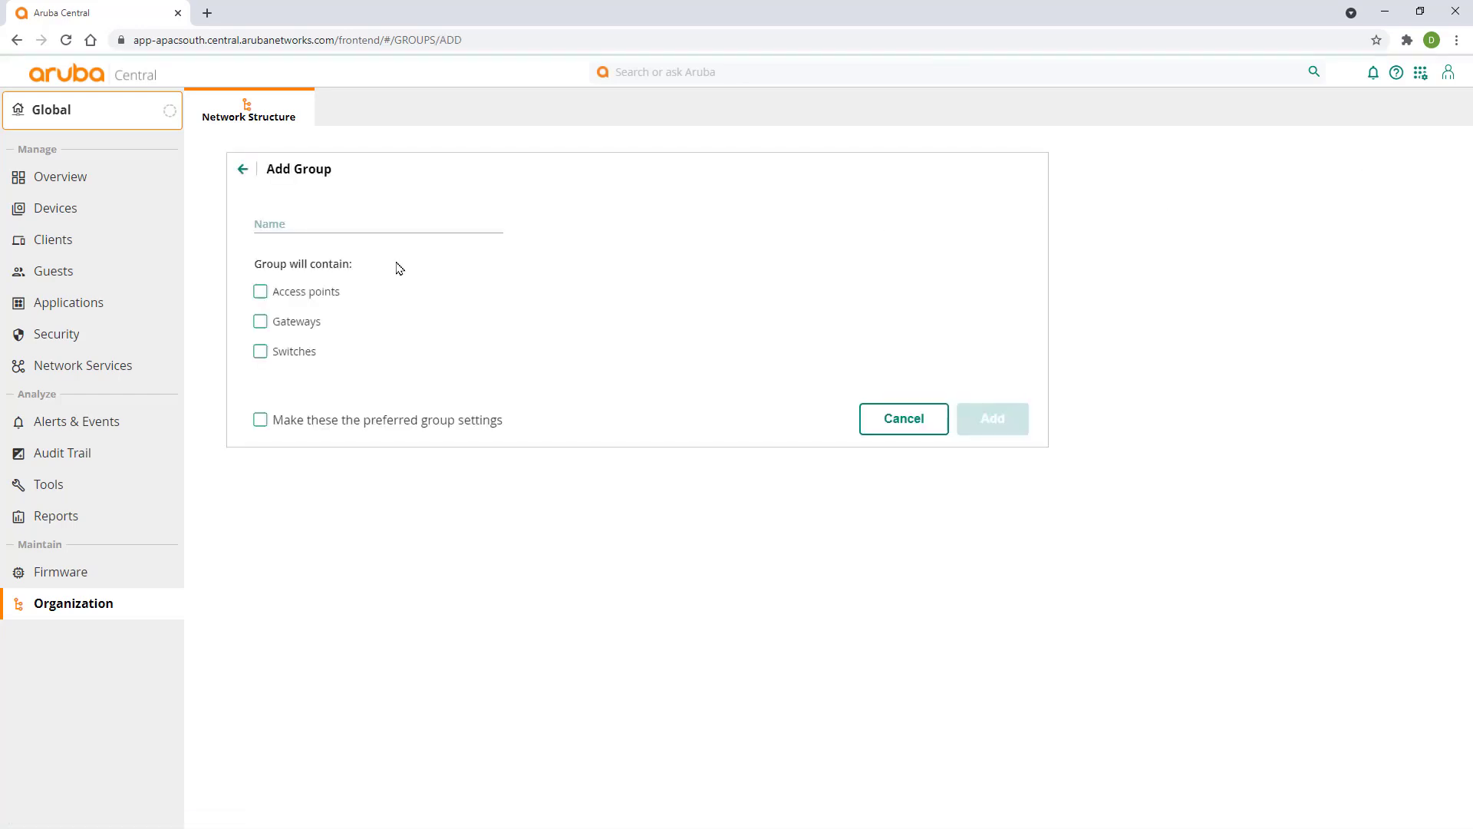
pyautogui.click(306, 221)
pyautogui.write('Branch-Group')
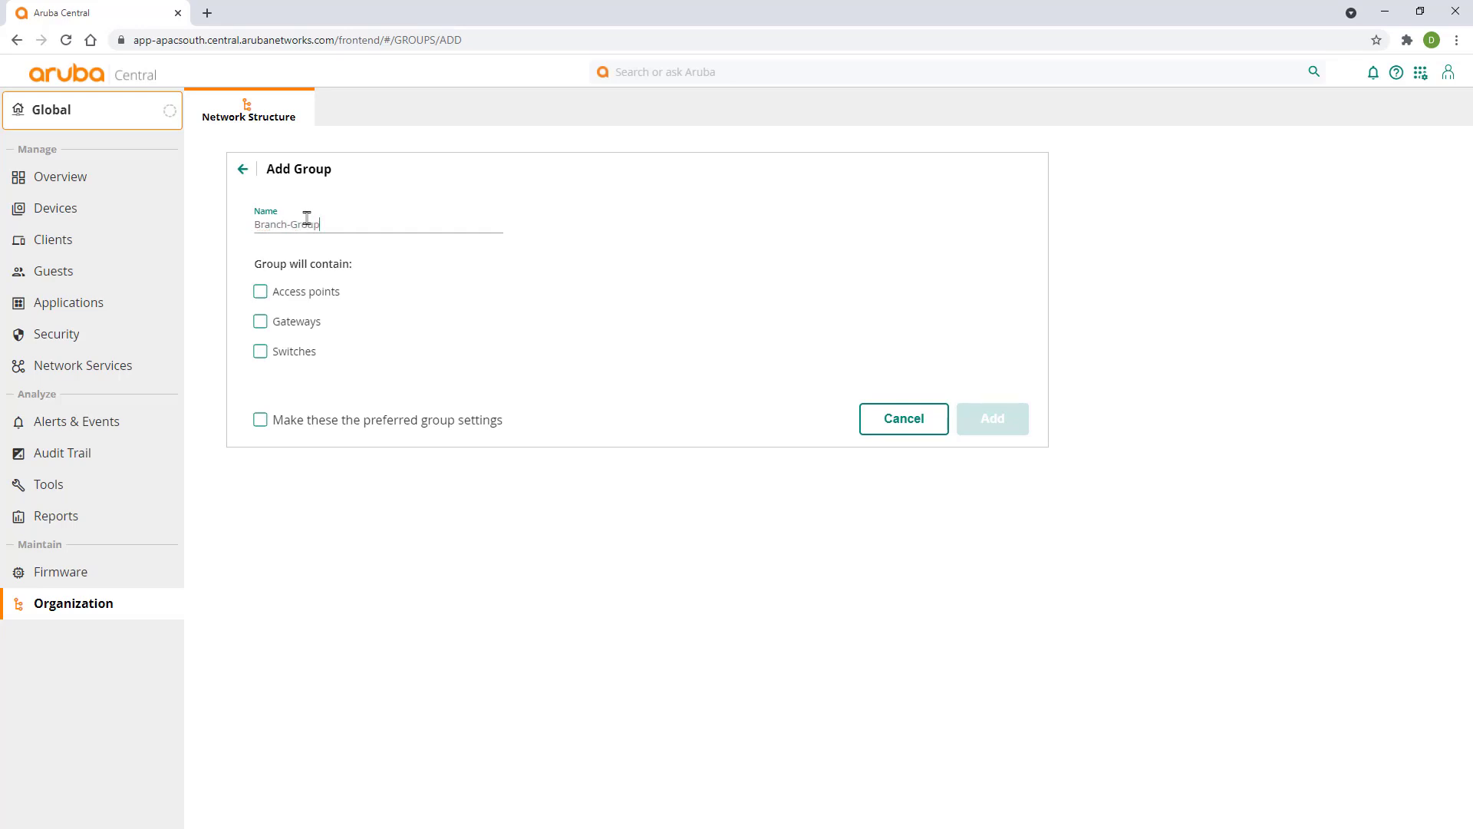
# - Include access points, gateways and switches, restrict switches to AOS-CX only, and add the group
pyautogui.click(260, 291)
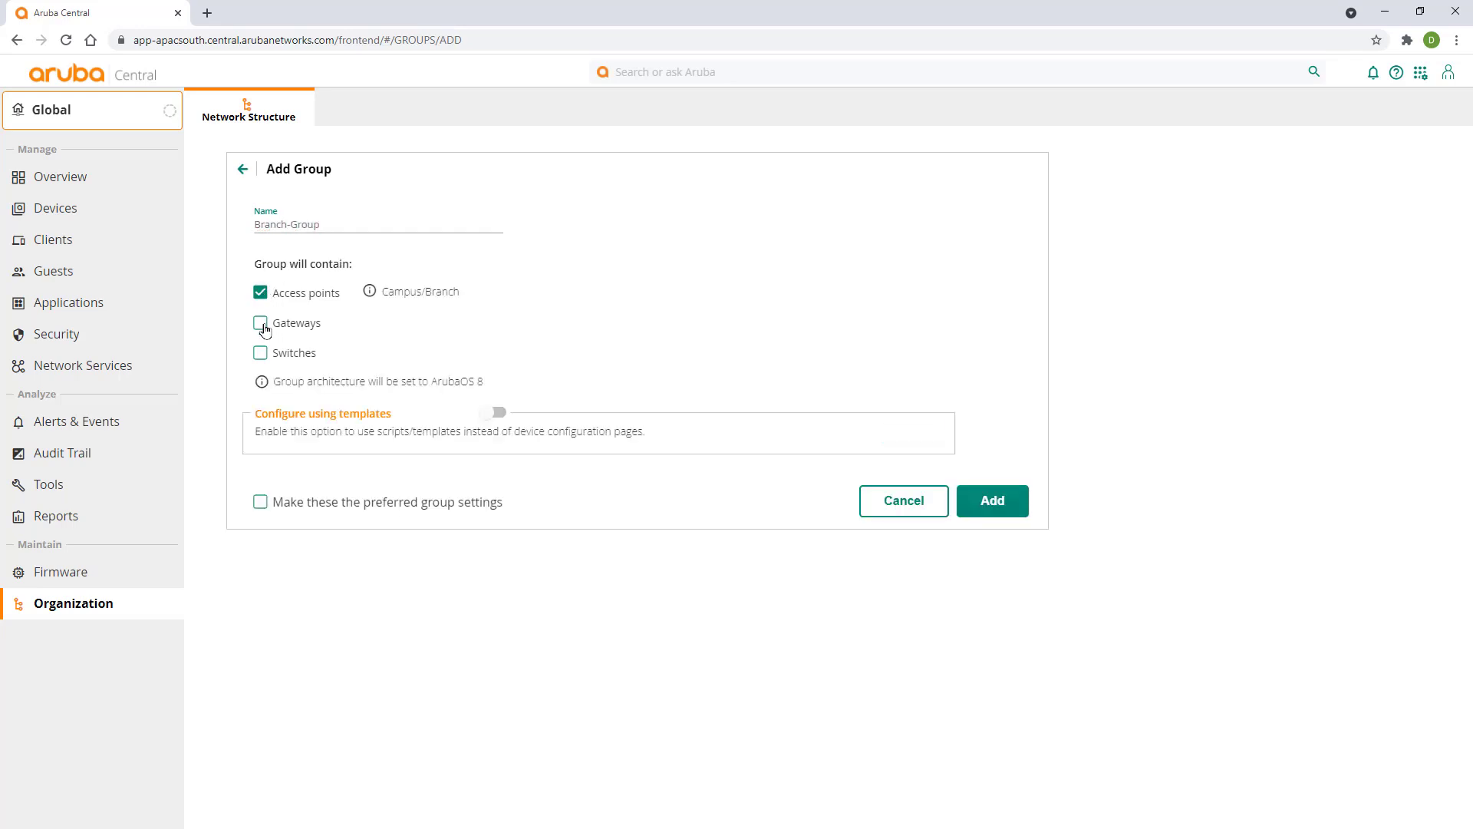
pyautogui.click(261, 323)
pyautogui.click(261, 358)
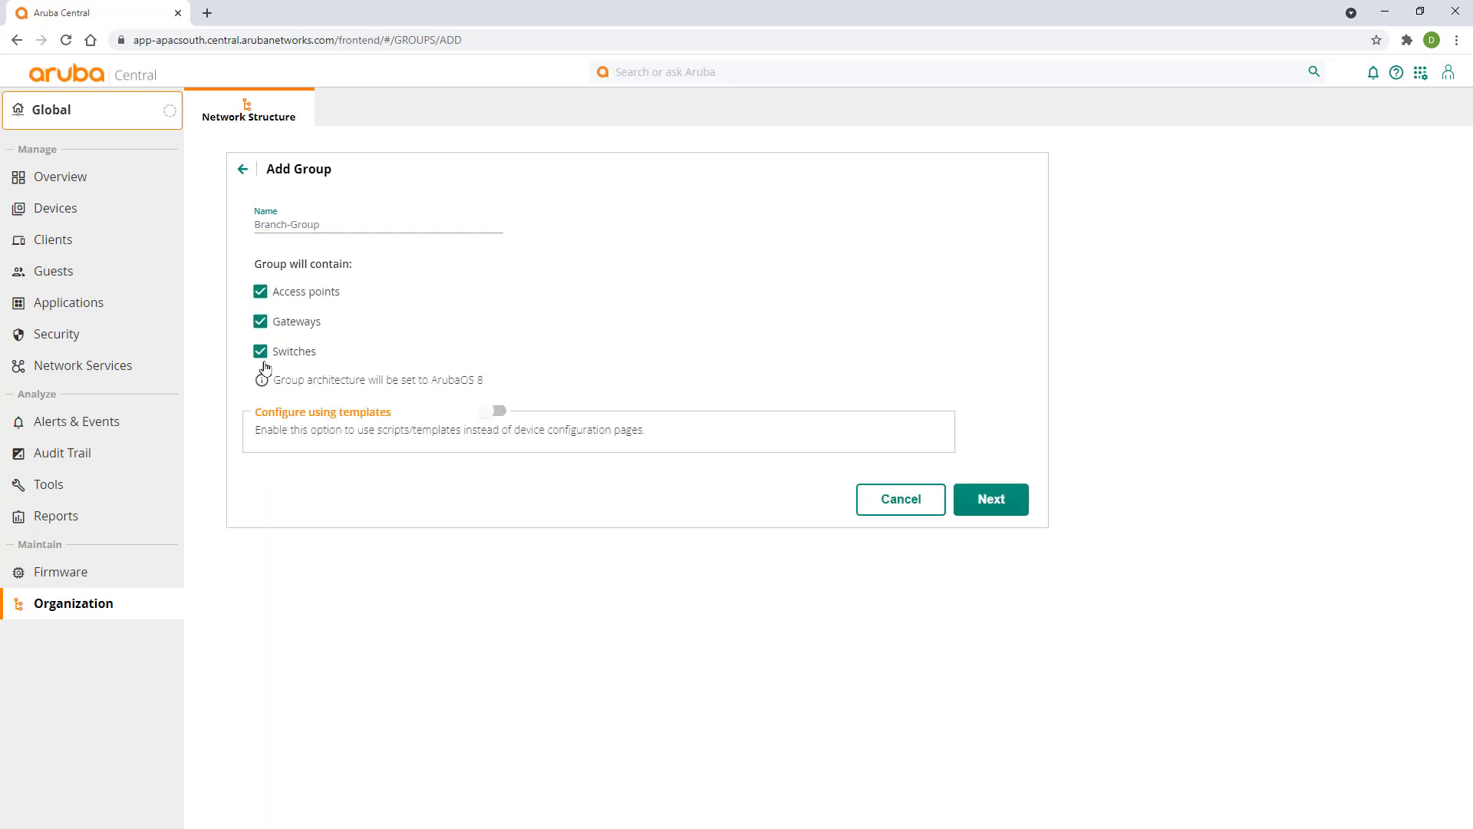
pyautogui.click(1010, 508)
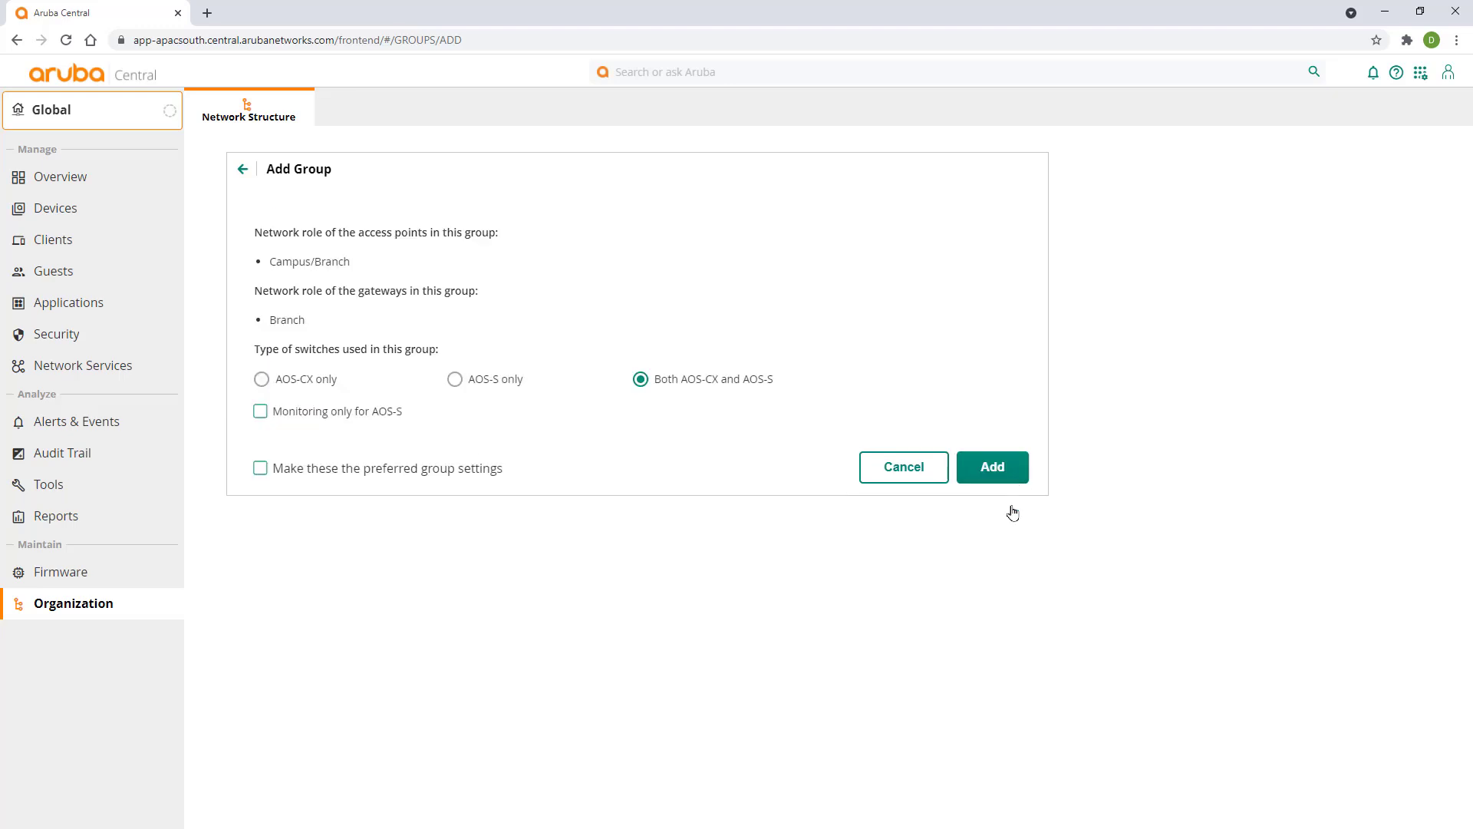
pyautogui.click(262, 380)
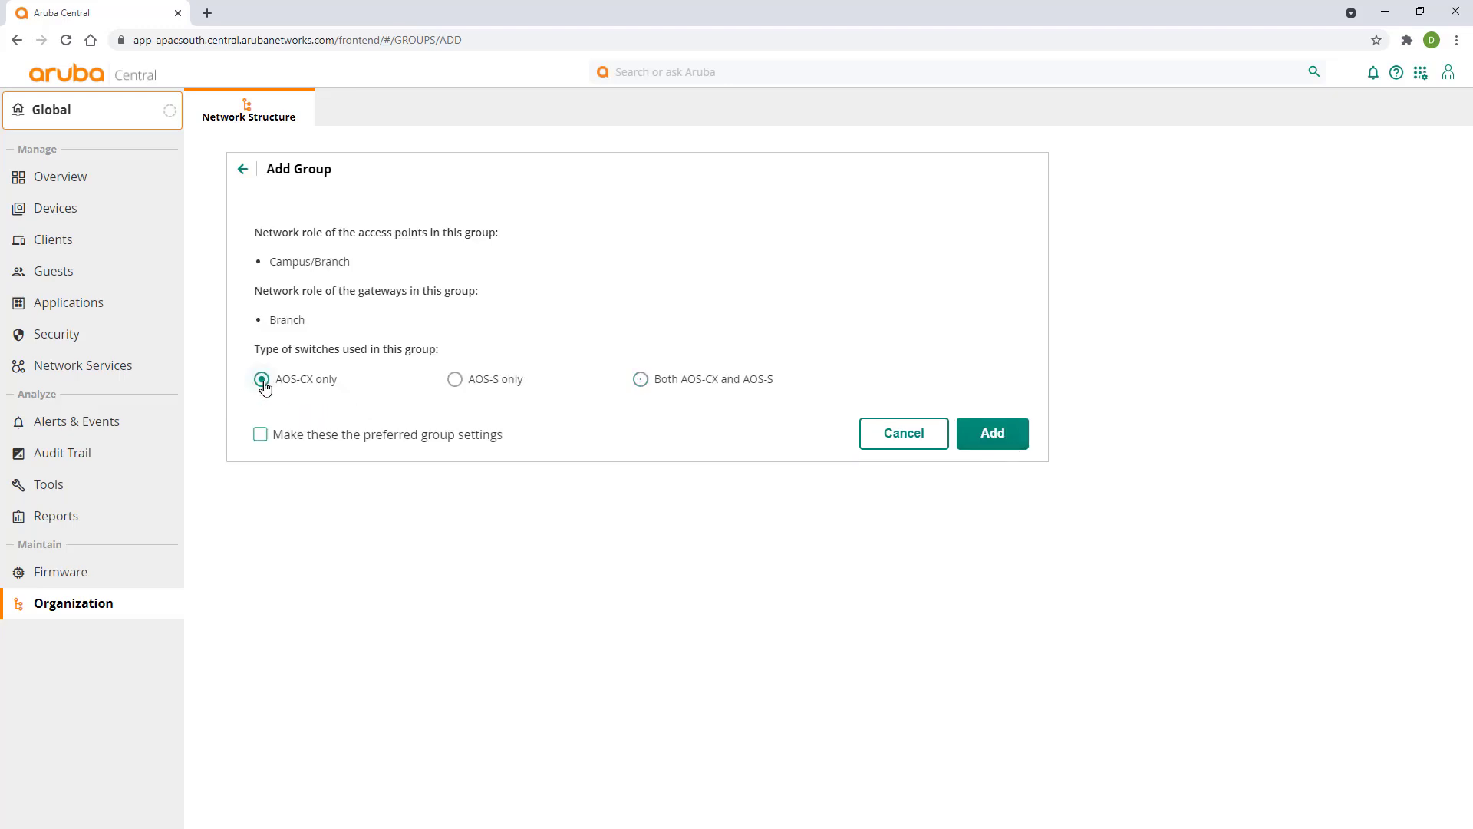
pyautogui.click(991, 435)
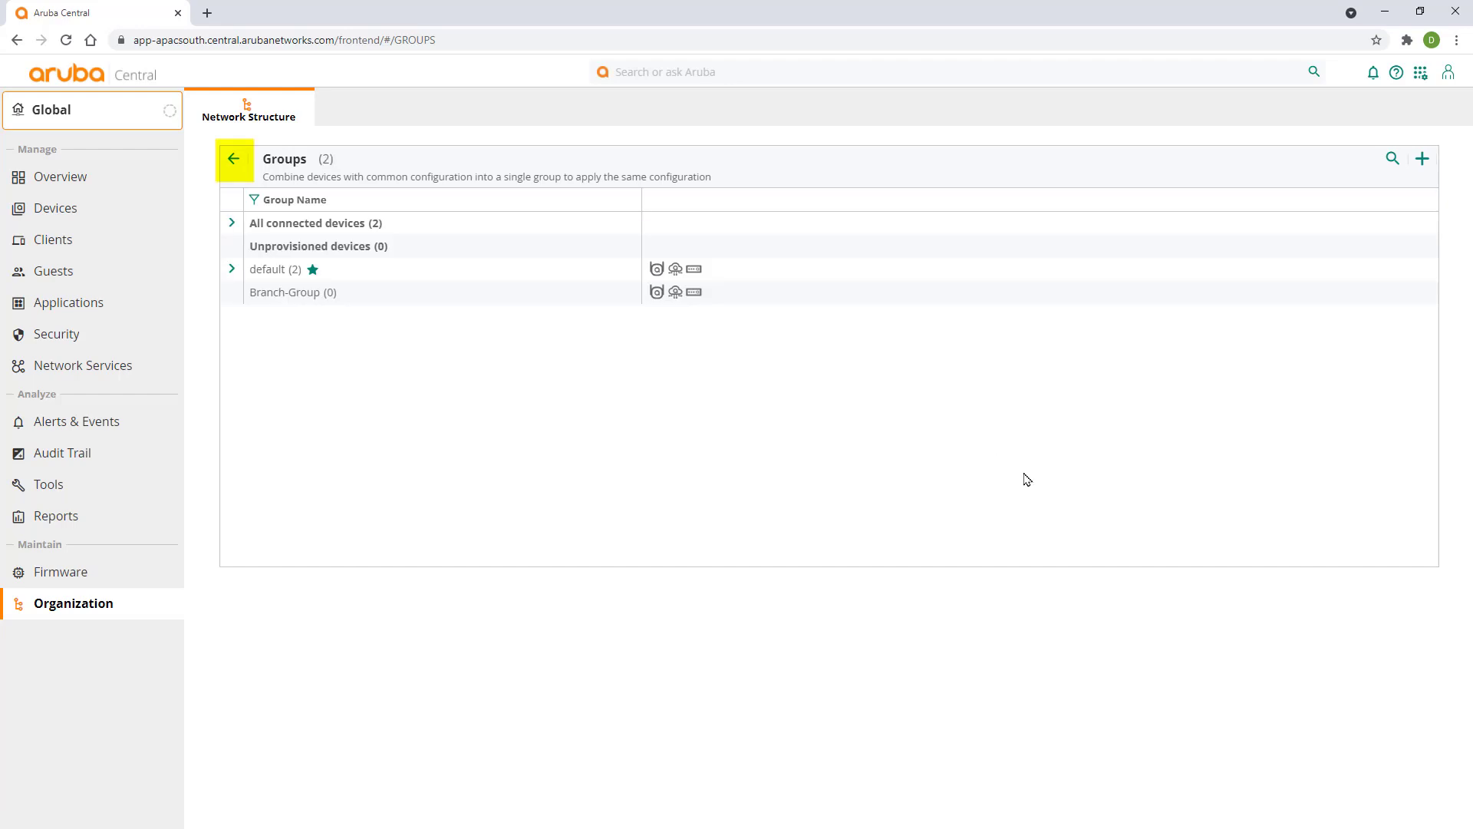
# - On Manage Sites, add a site named Office with its street address, suburb and postcode
pyautogui.click(234, 161)
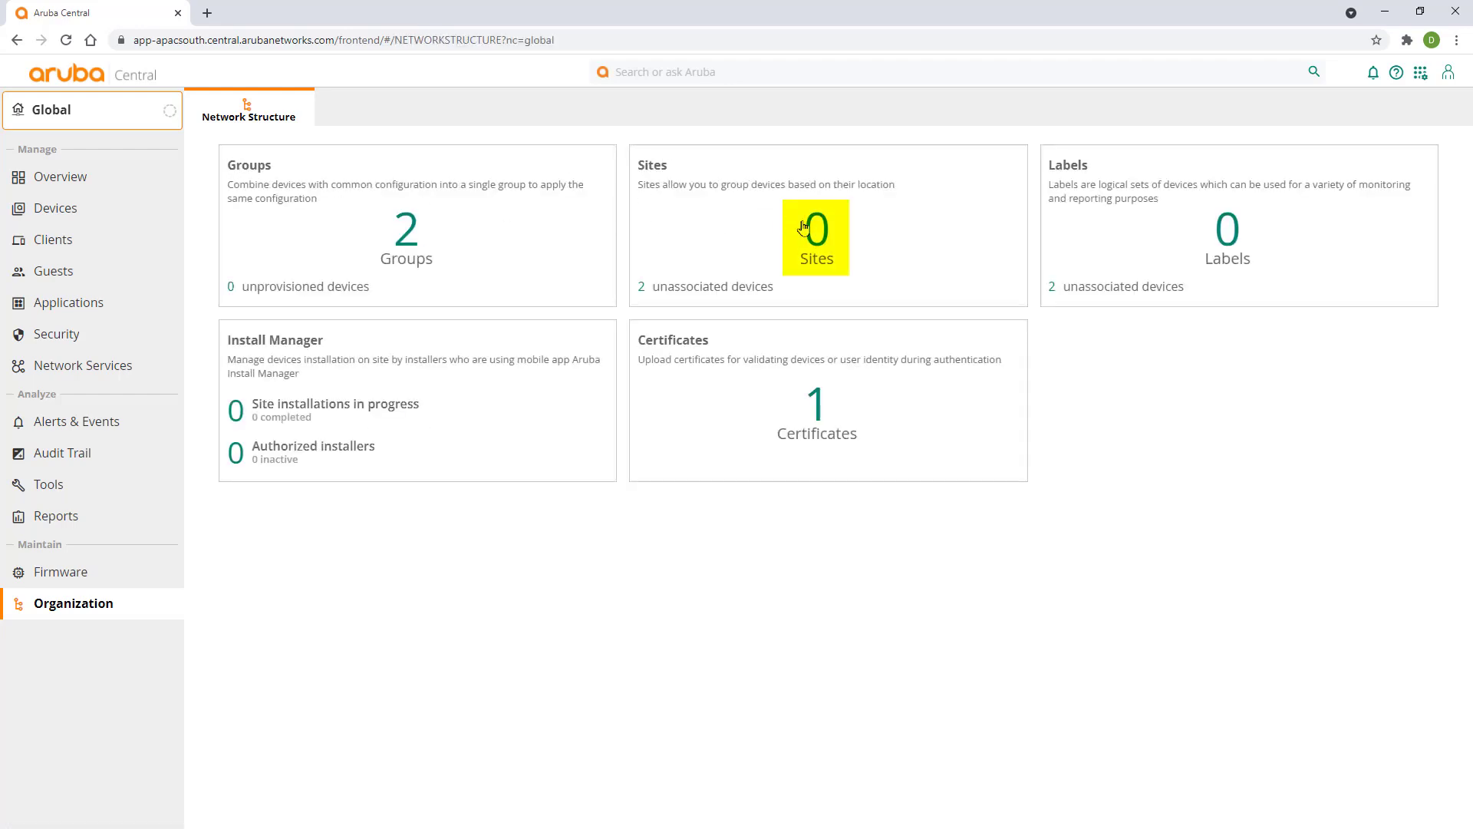
pyautogui.click(803, 229)
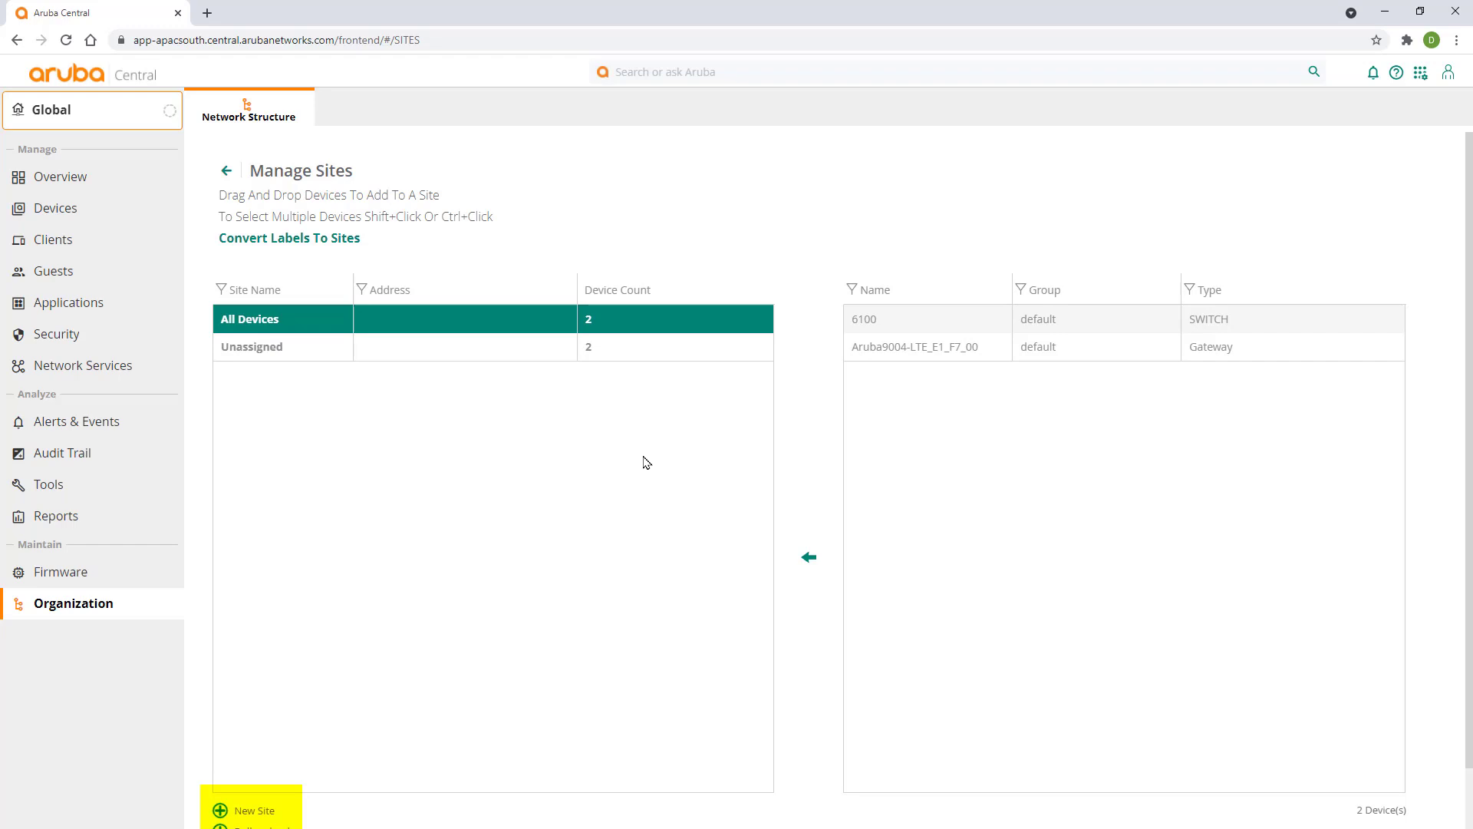
pyautogui.click(220, 810)
pyautogui.write('Office')
pyautogui.press('Tab')
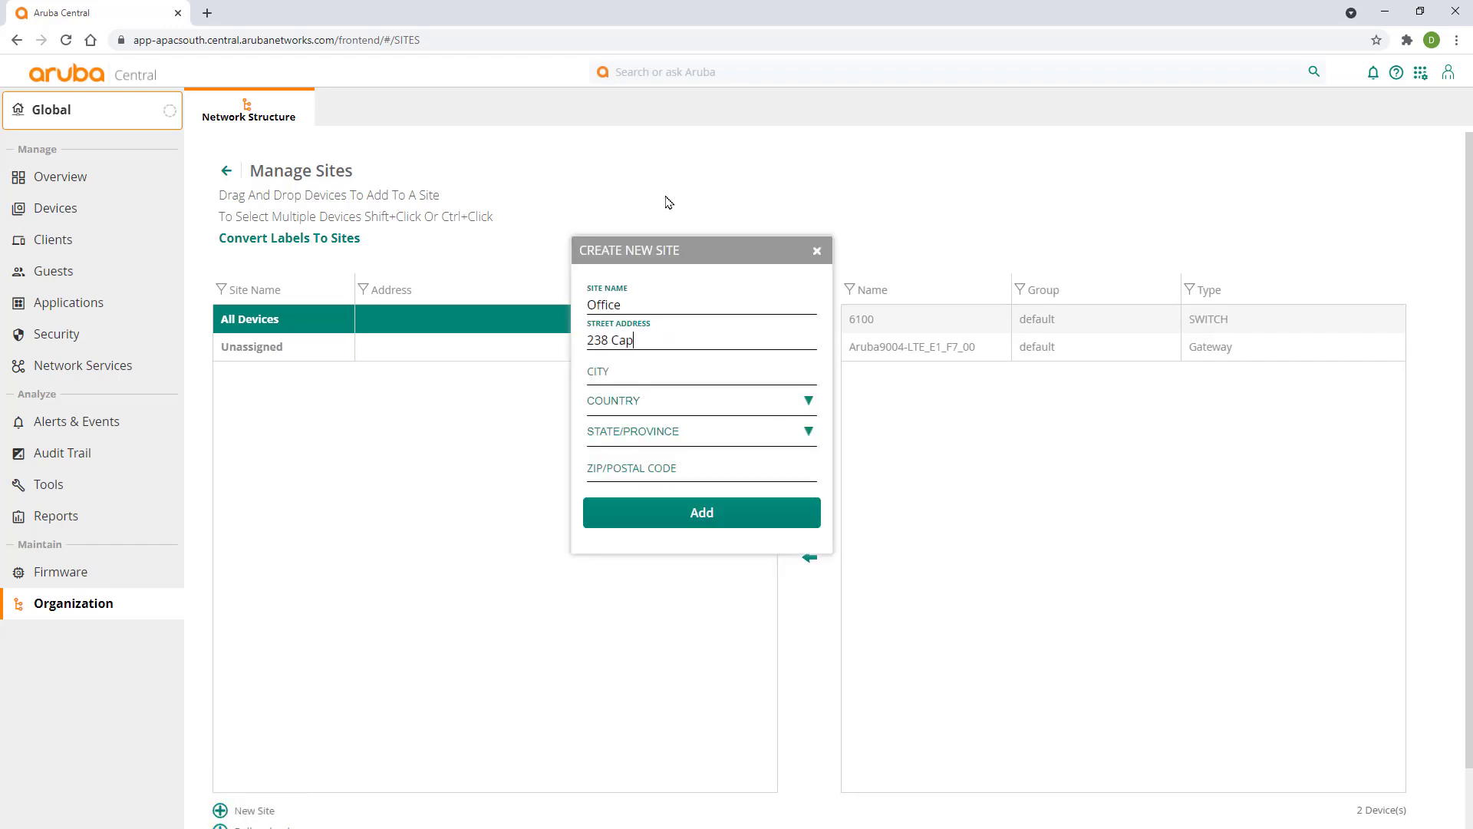
pyautogui.press('Tab')
pyautogui.write('Kurnell')
pyautogui.press('Tab')
pyautogui.click(707, 480)
pyautogui.write('2231')
pyautogui.click(702, 512)
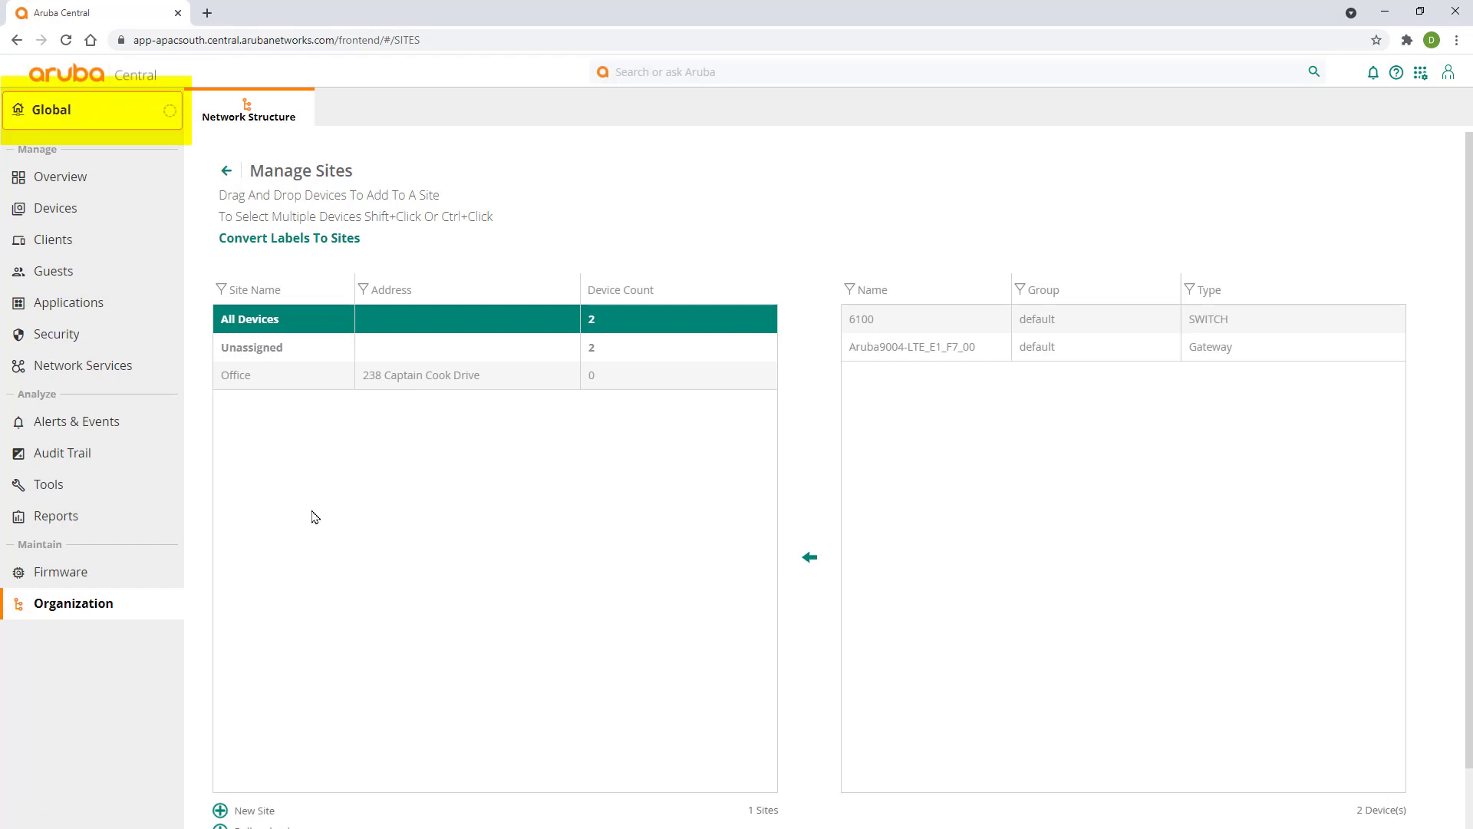
# - Select Branch-Group, open Gateways configuration, and exit the Guided Setup without running it
pyautogui.click(51, 115)
pyautogui.click(47, 229)
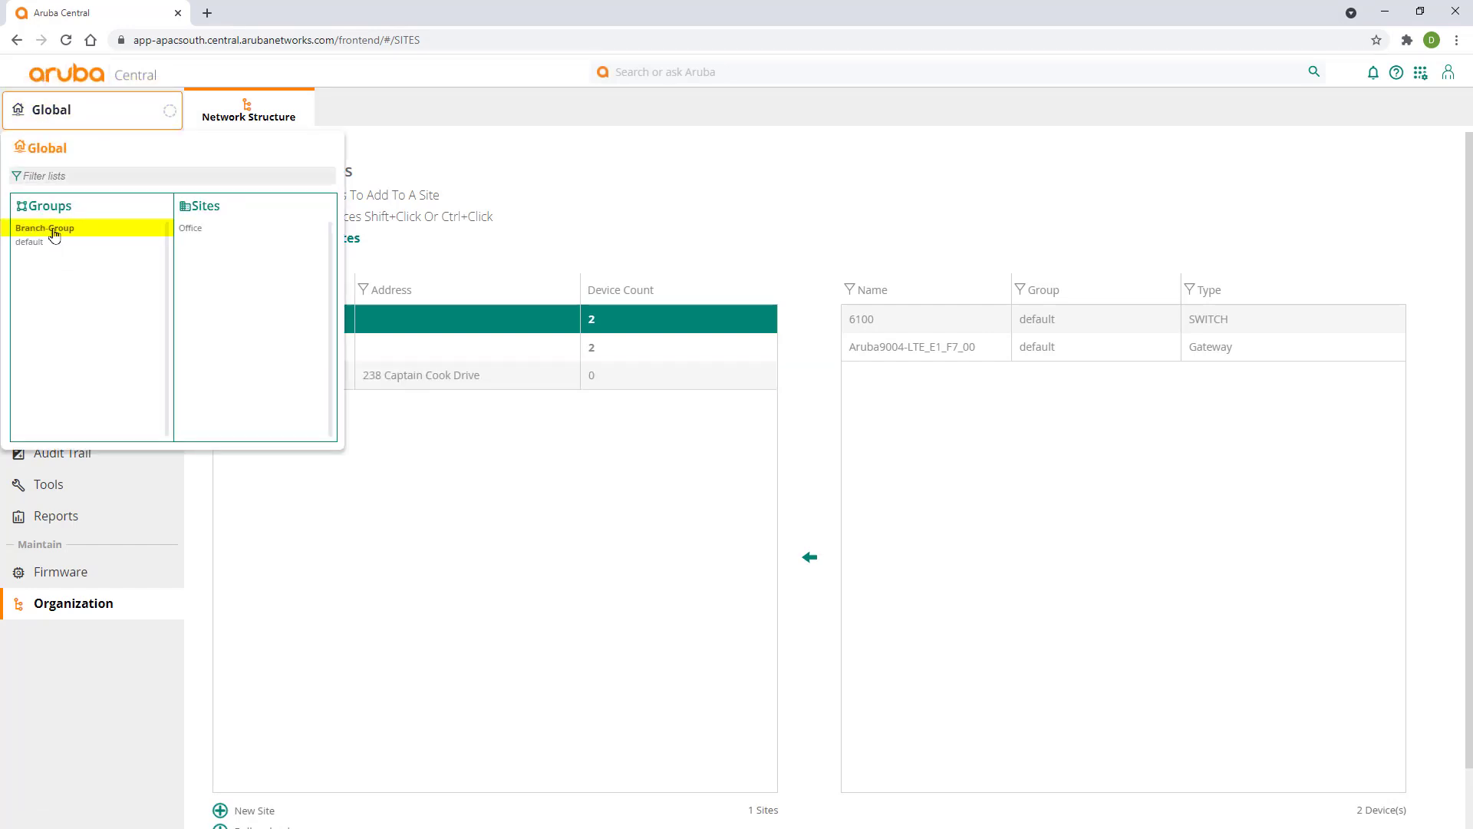
pyautogui.click(51, 208)
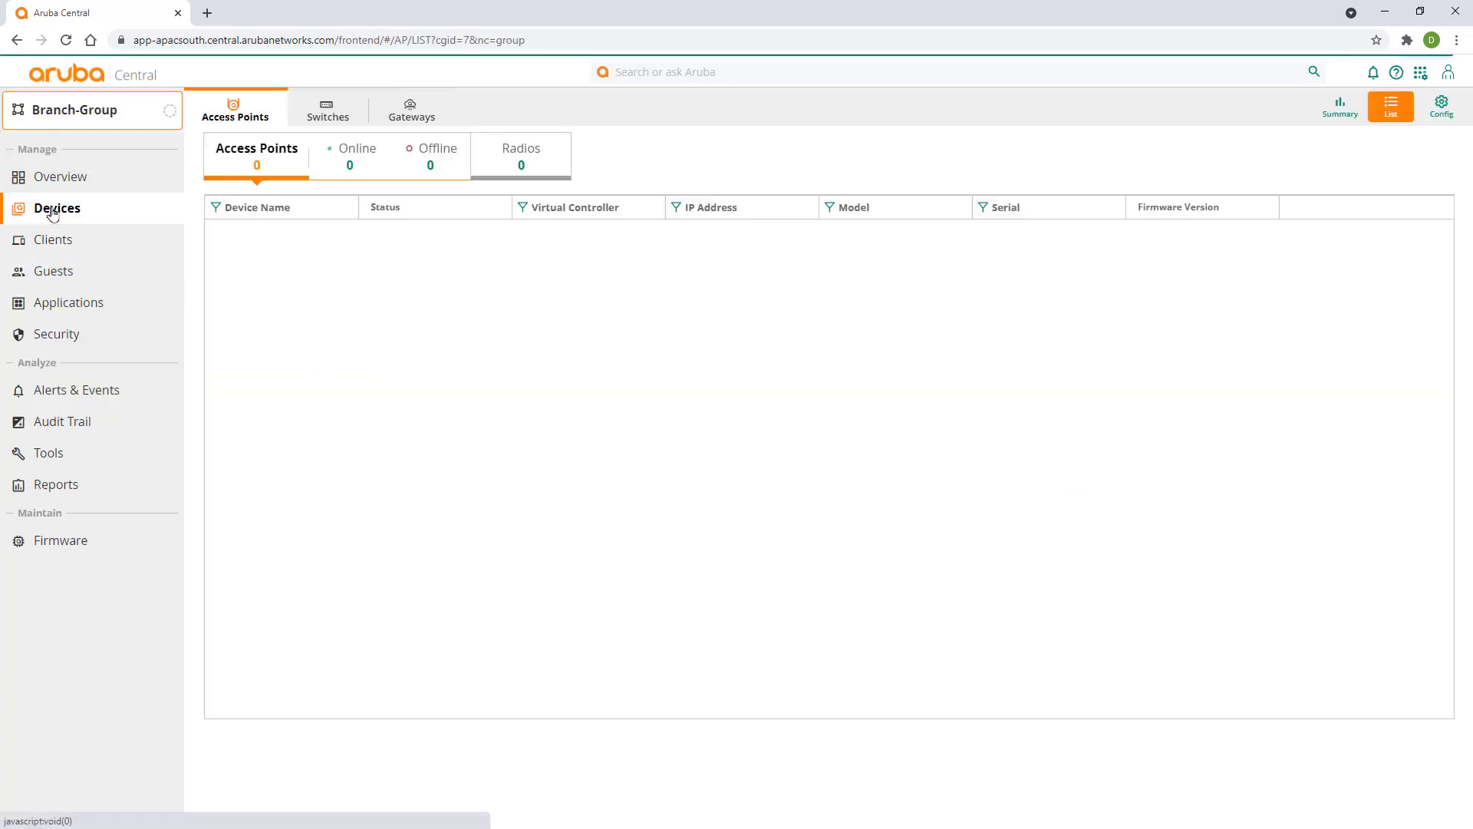
pyautogui.click(418, 125)
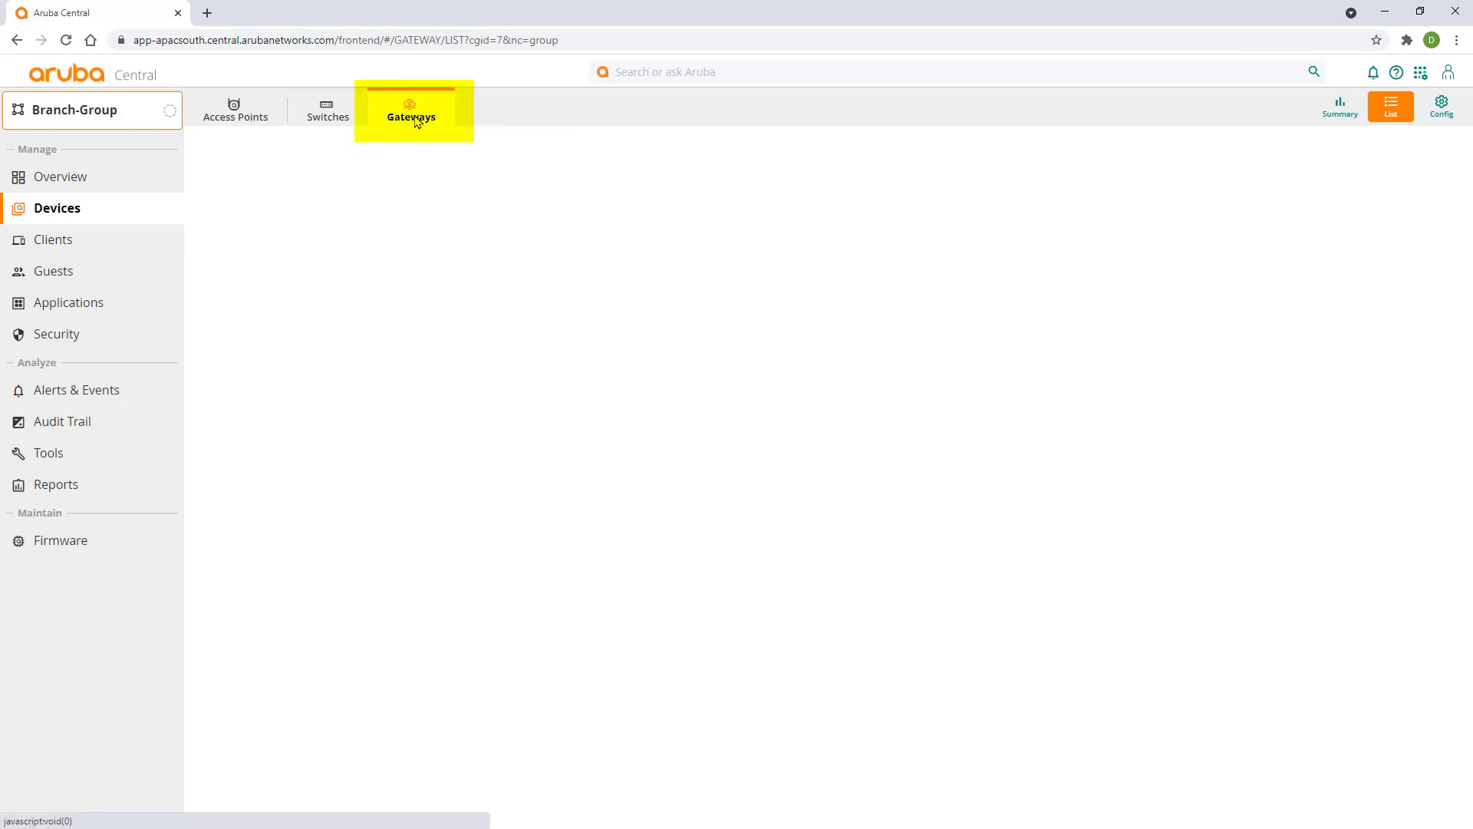
pyautogui.click(1446, 119)
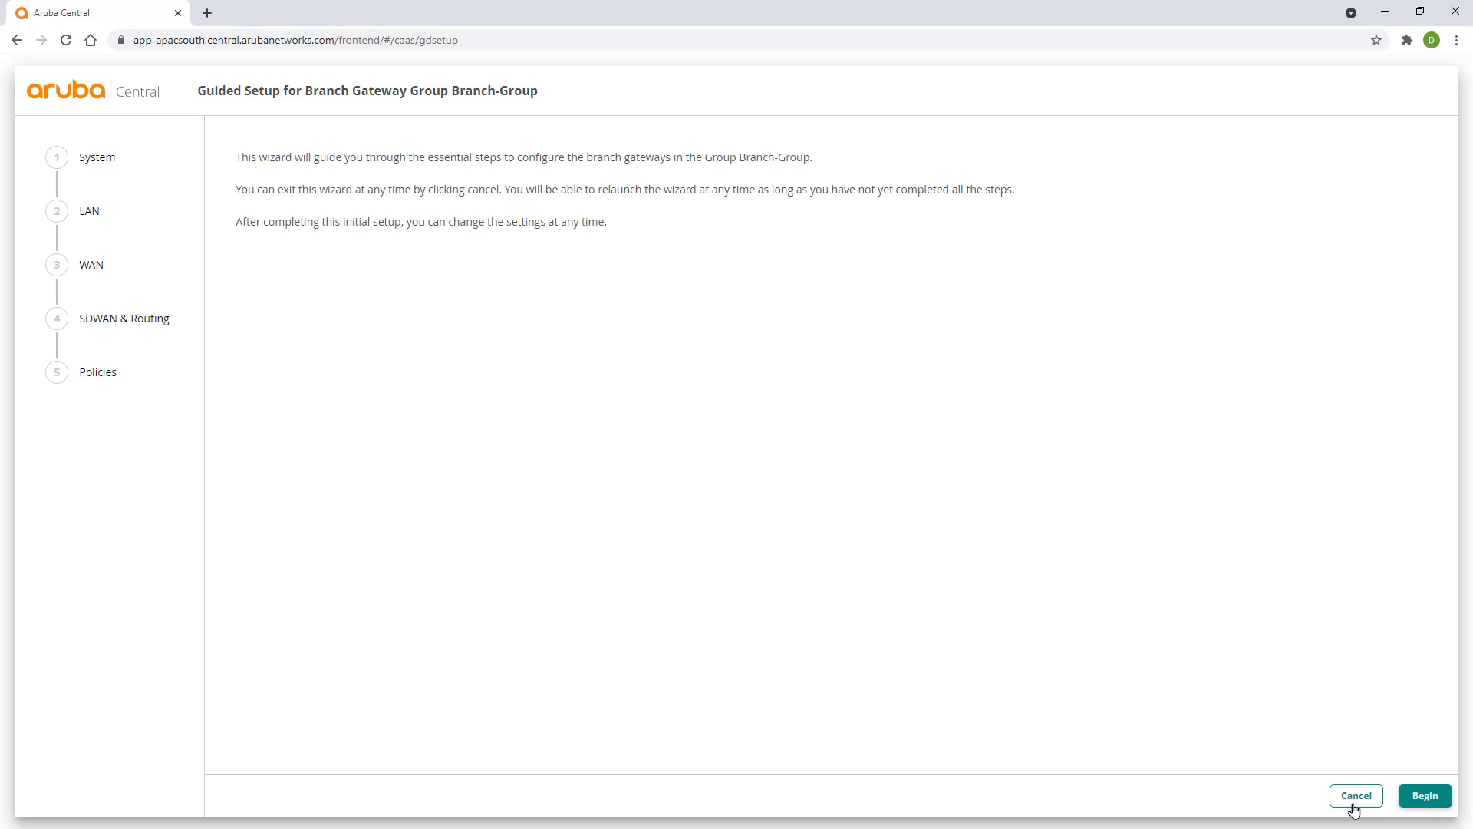
pyautogui.click(1356, 797)
pyautogui.click(1067, 501)
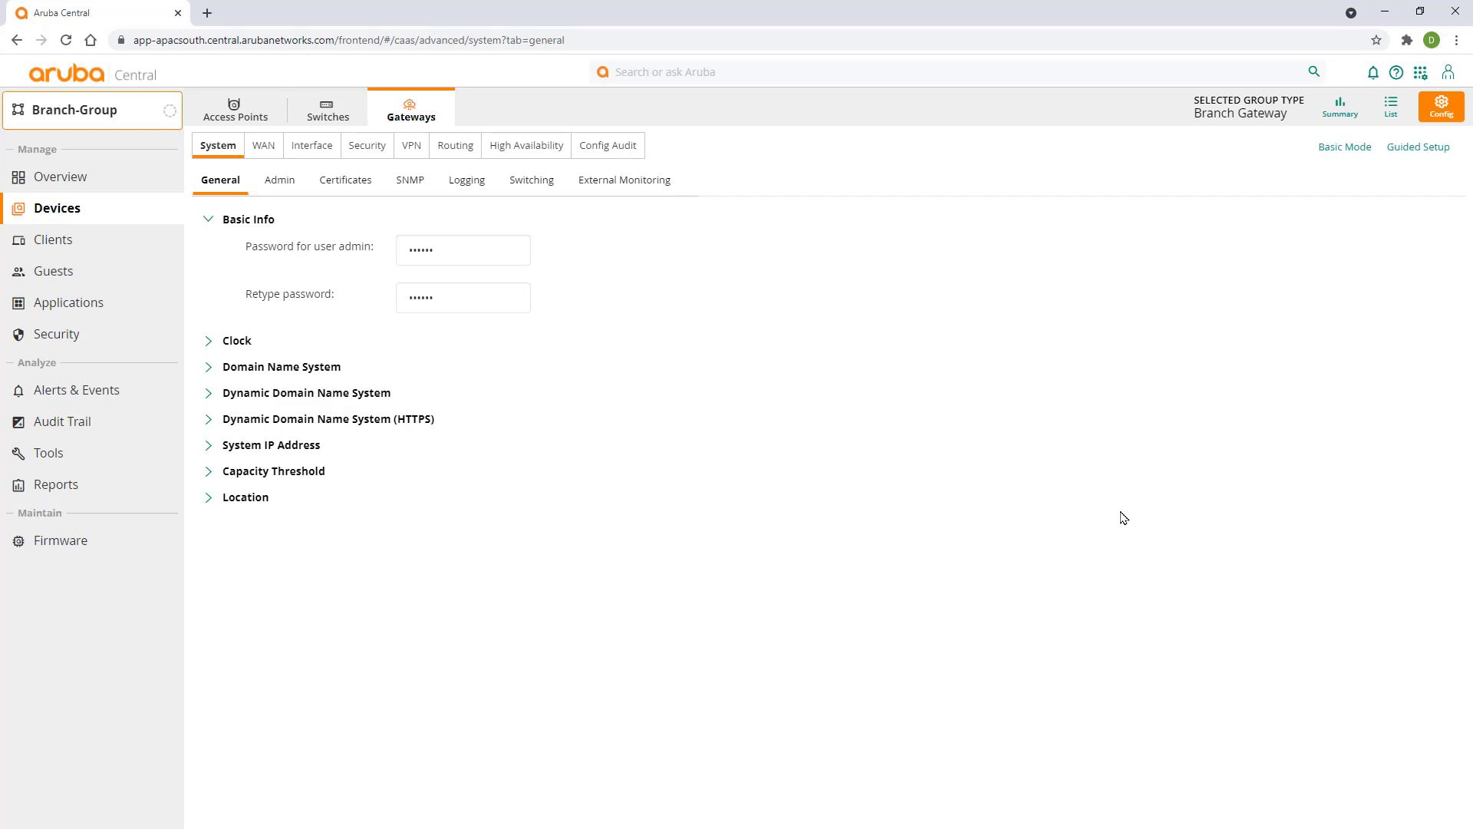
# - In Basic Mode, define and save a system IP pool from 10.255.255.1 to 10.255.255.100
pyautogui.click(1330, 157)
pyautogui.click(1404, 286)
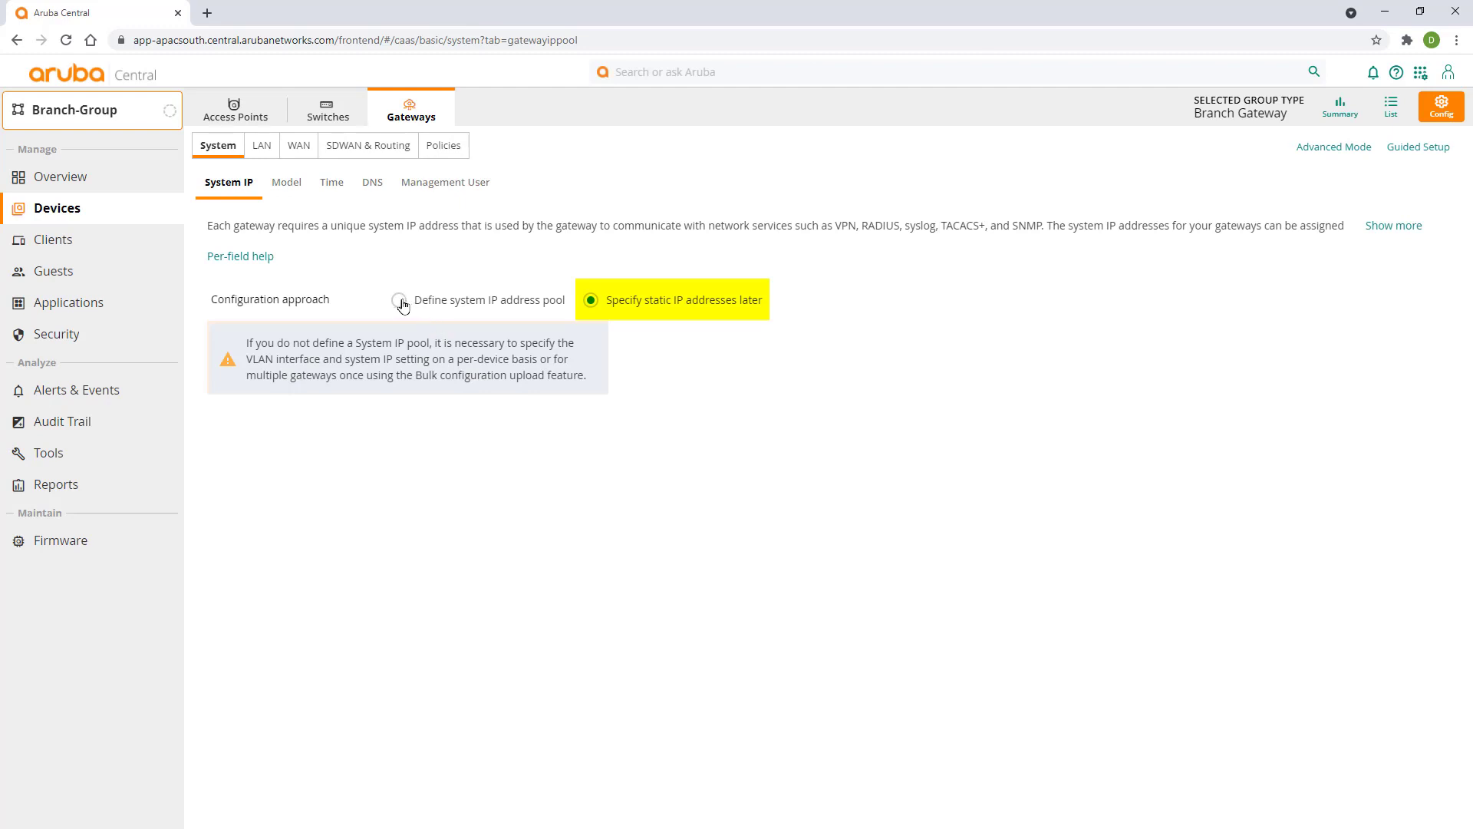
pyautogui.click(398, 302)
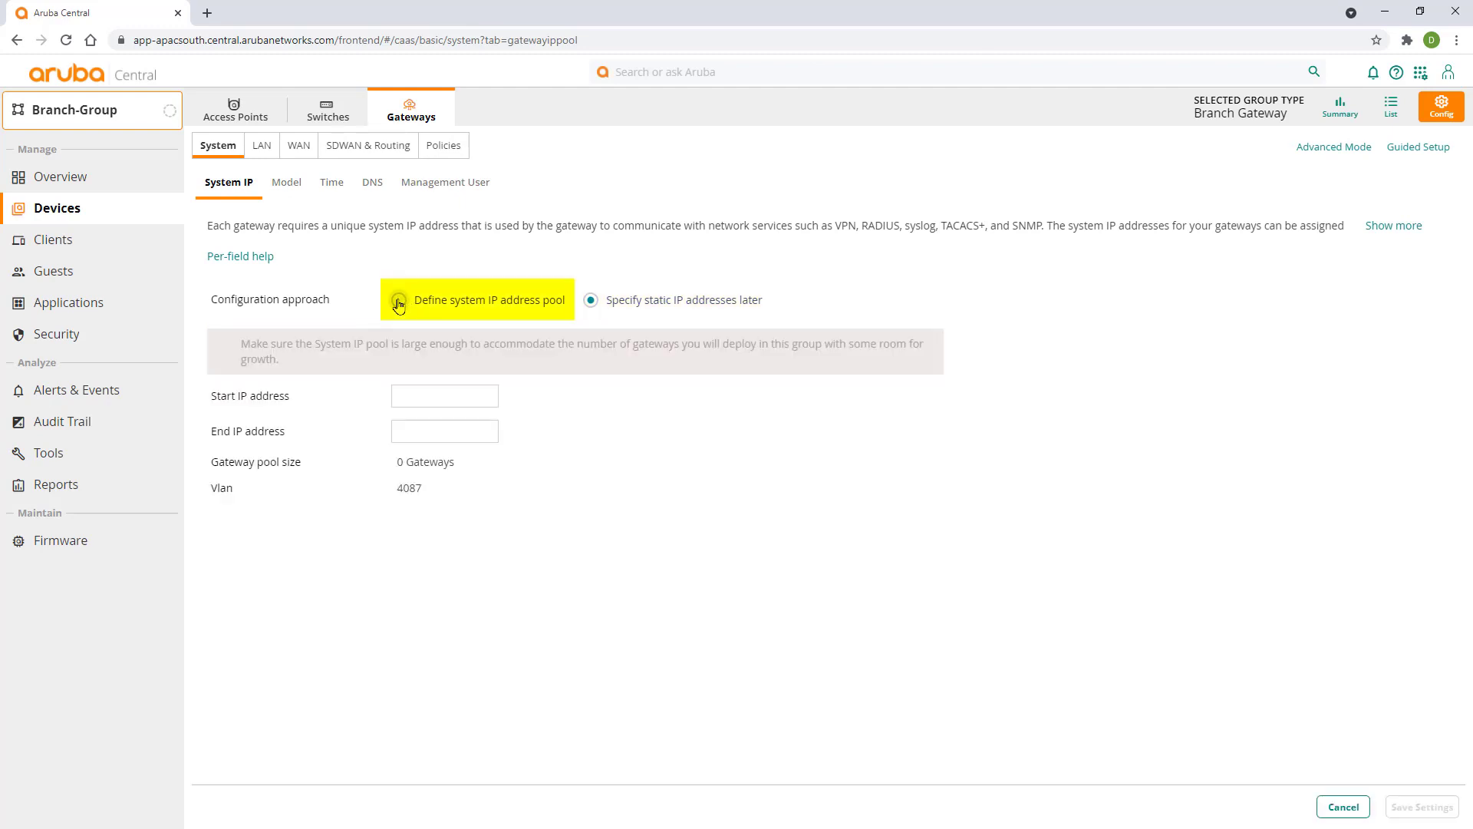
pyautogui.click(428, 395)
pyautogui.write('10')
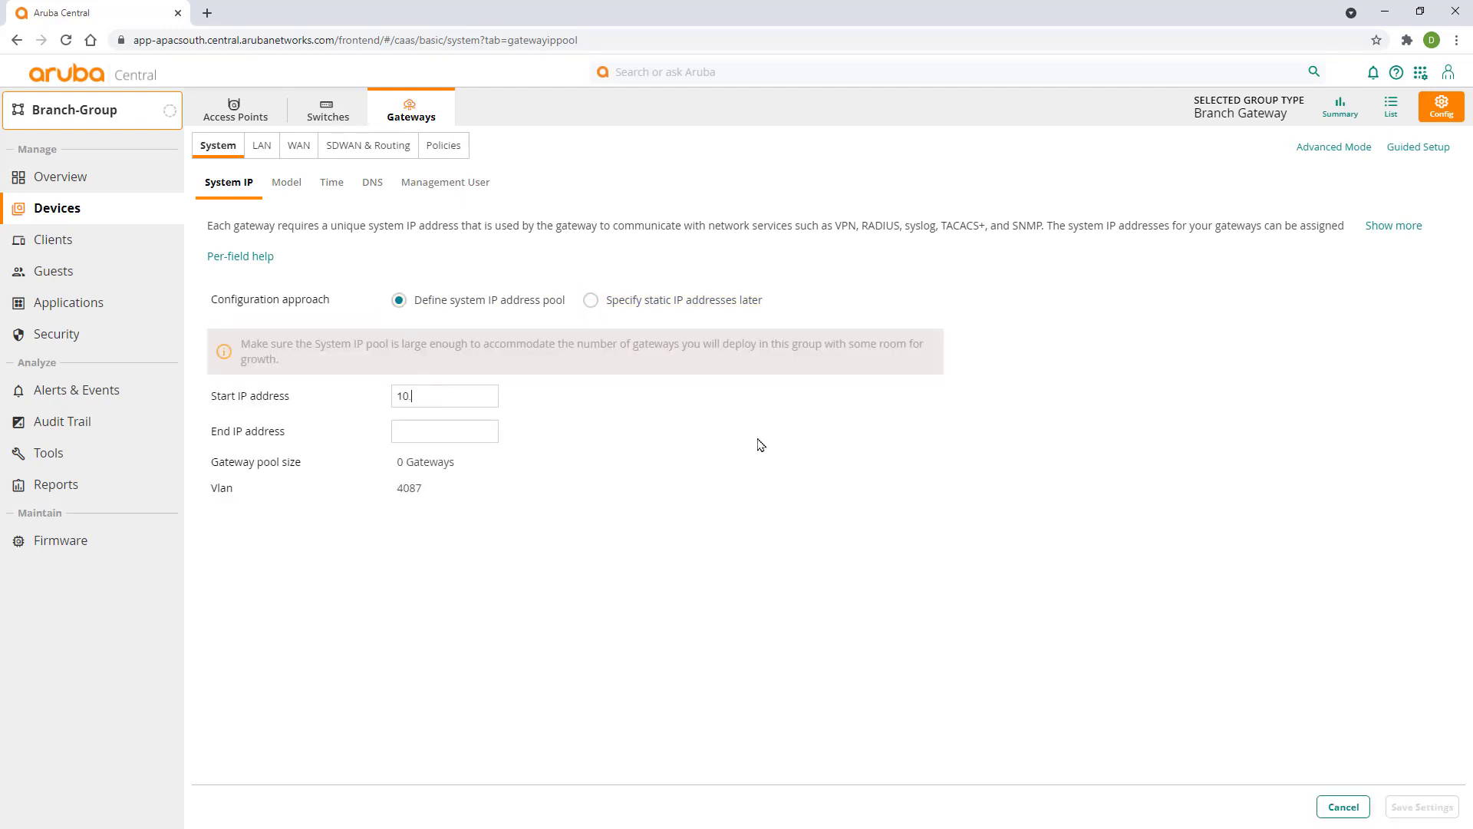
pyautogui.write('.255.255.1')
pyautogui.press('Tab')
pyautogui.write('10.255.255.100')
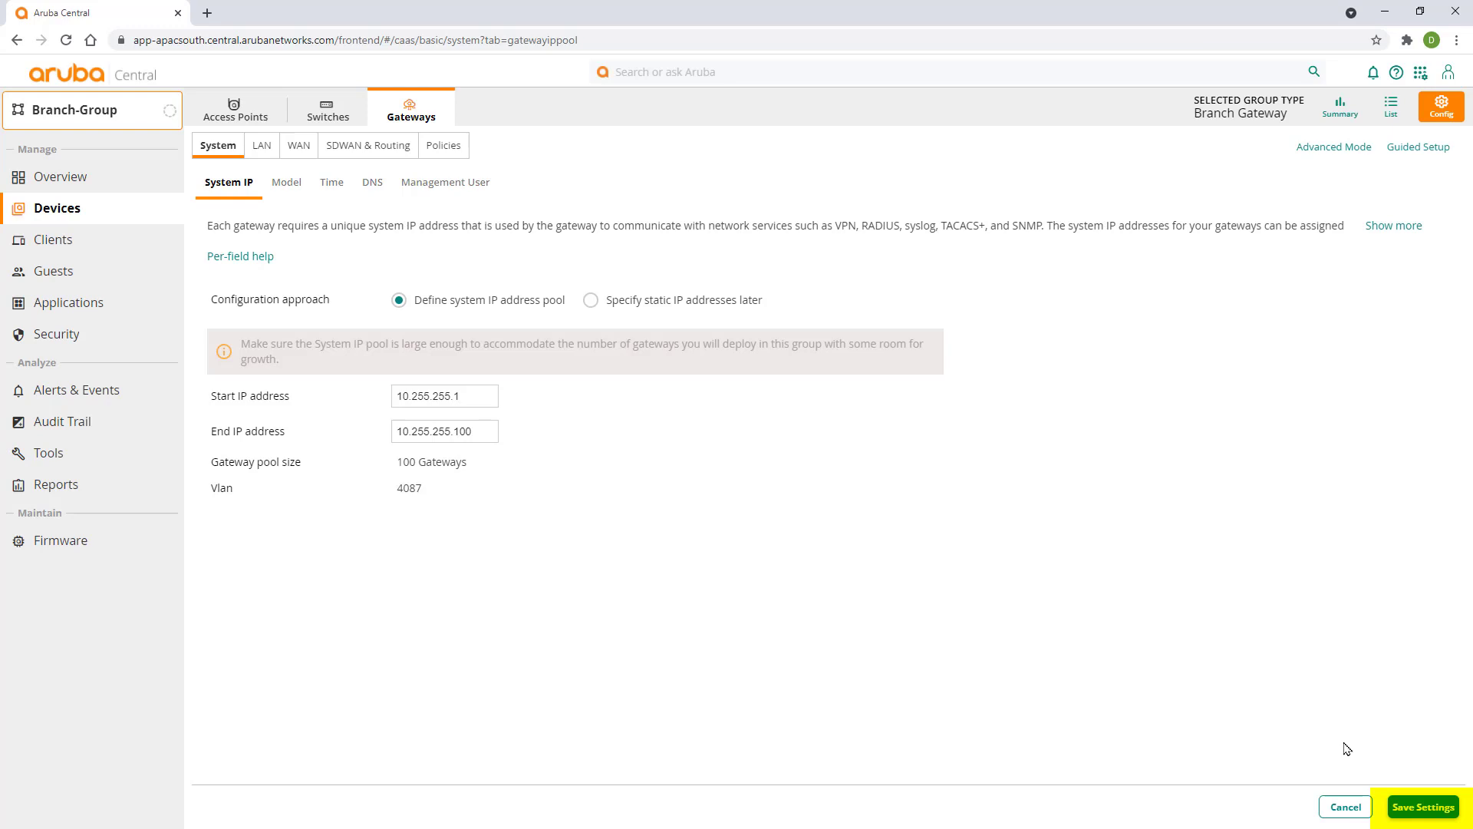
pyautogui.click(1423, 806)
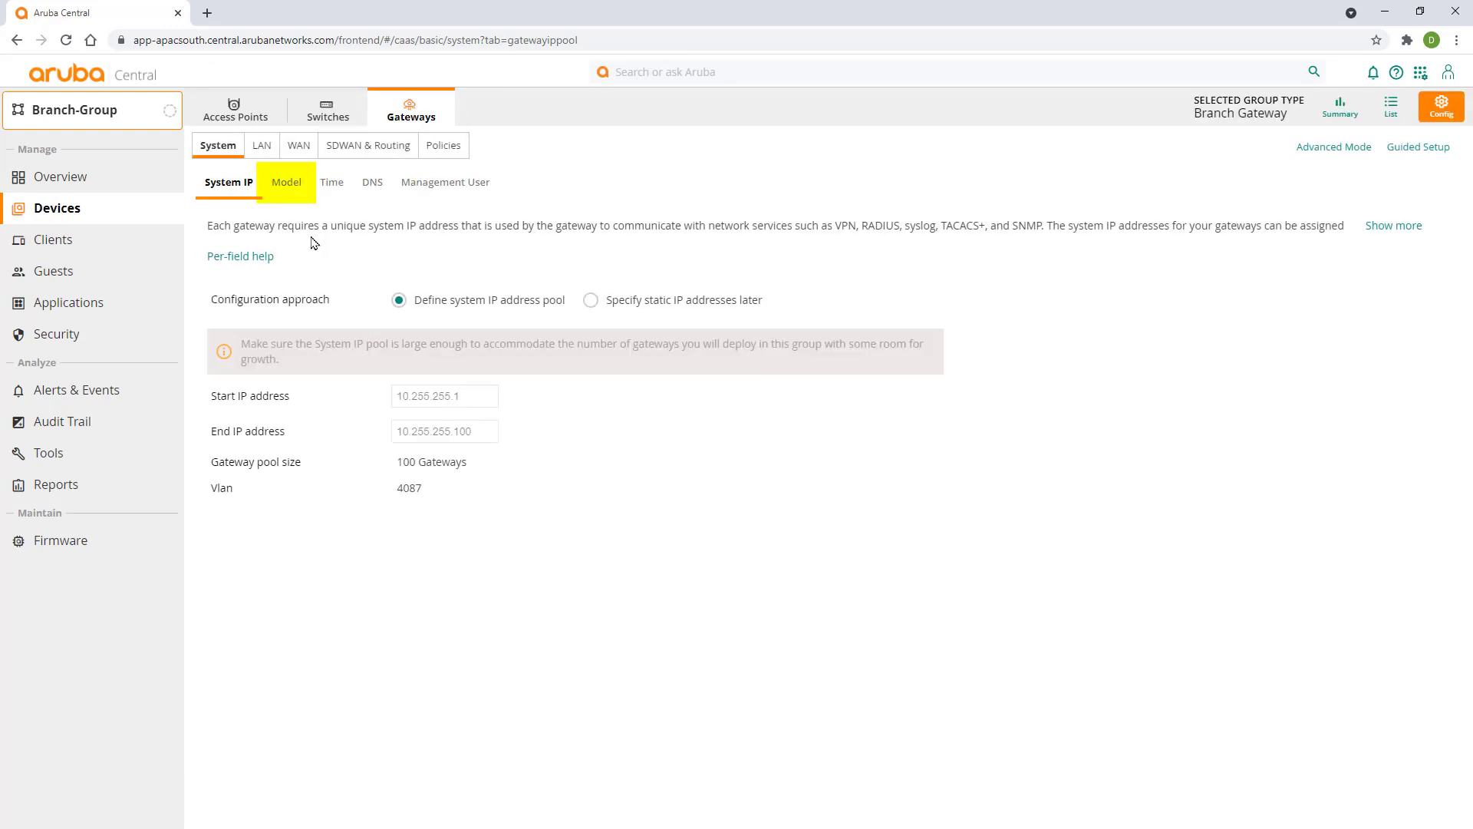
# - Save A9004-LTE as the gateway model under Model, then move to the Time settings
pyautogui.click(288, 185)
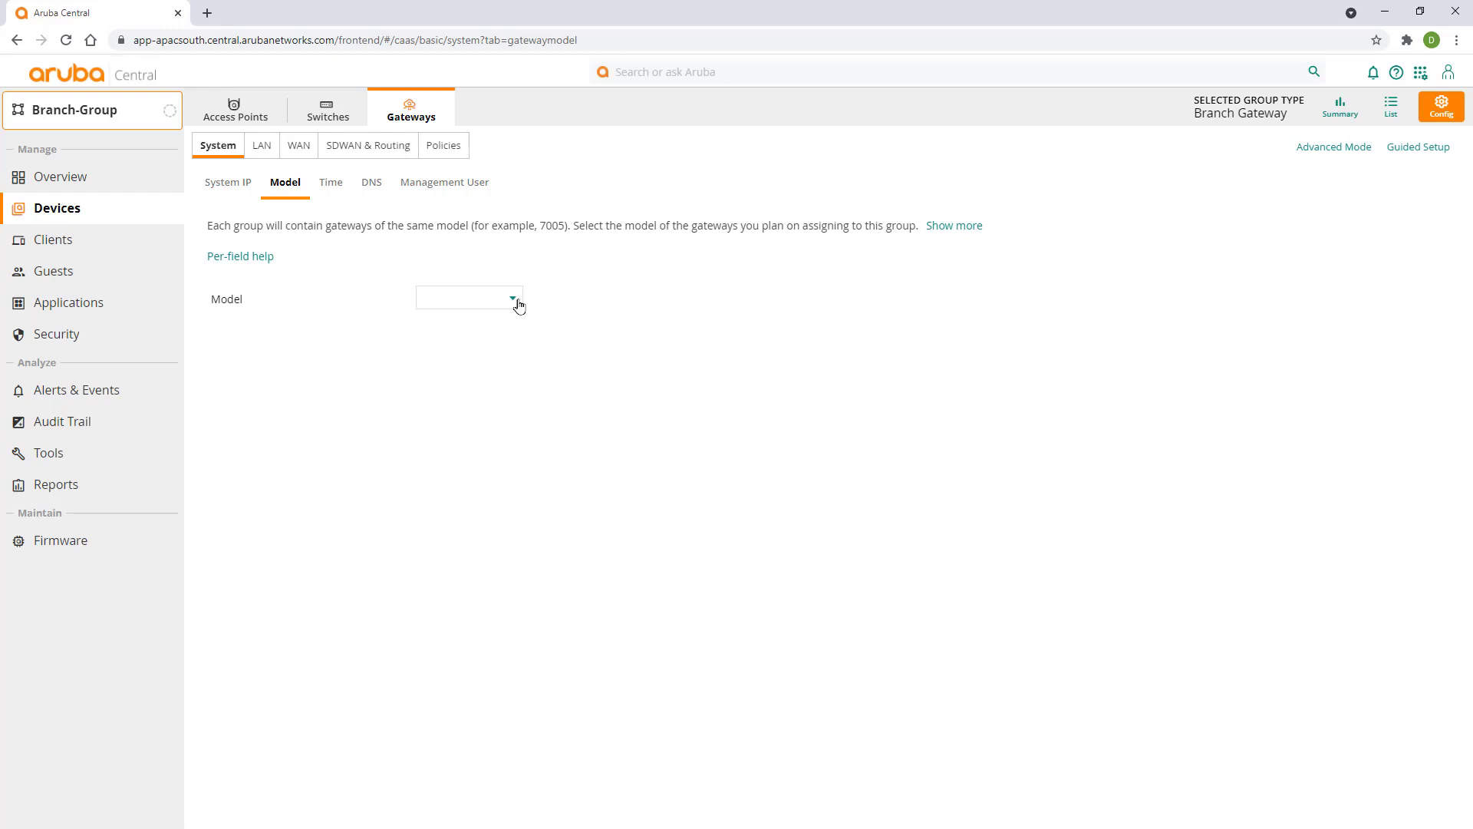
pyautogui.click(516, 302)
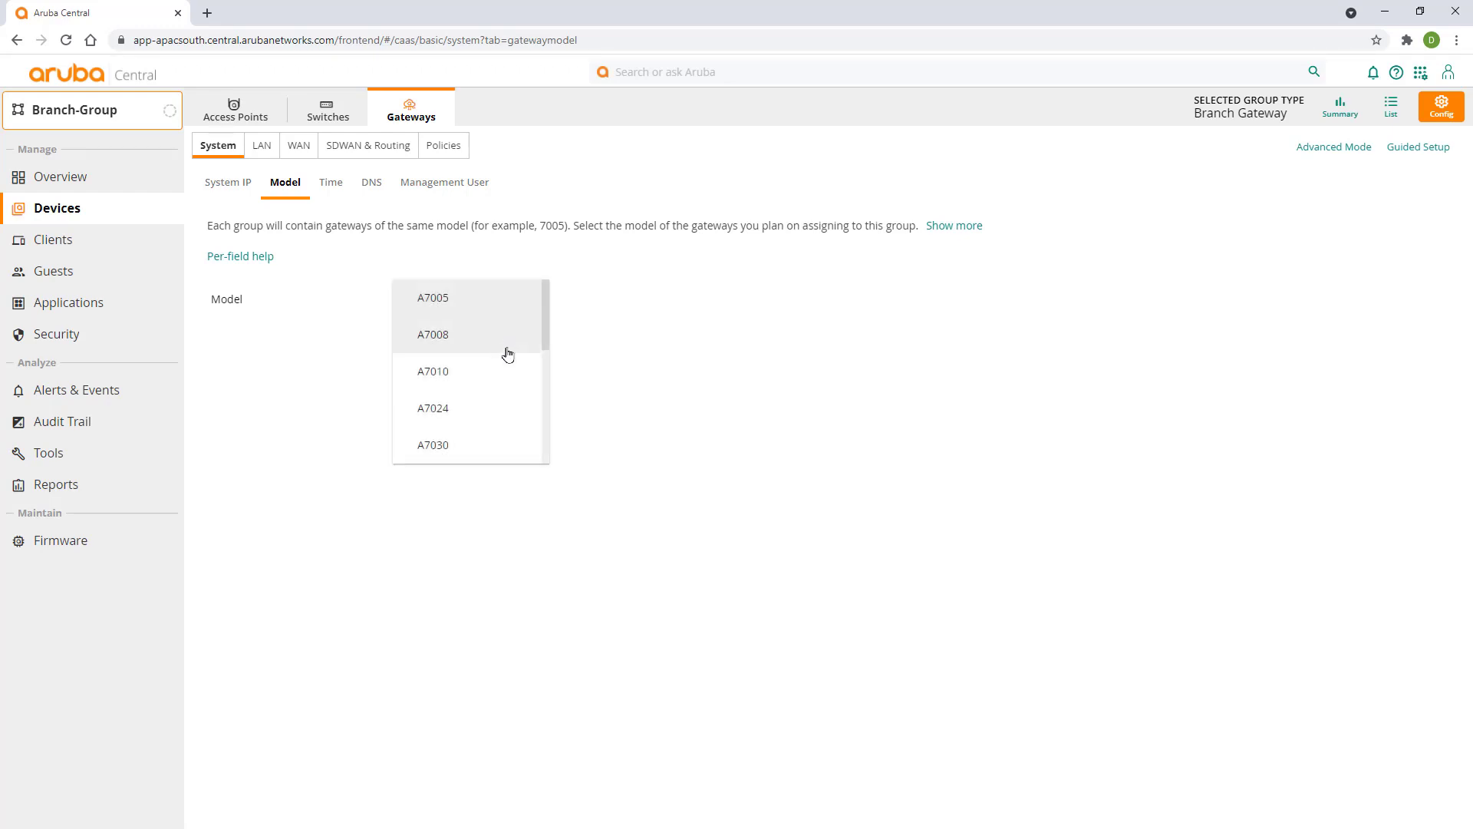
pyautogui.scroll(-1, 509, 361)
pyautogui.scroll(-5, 508, 361)
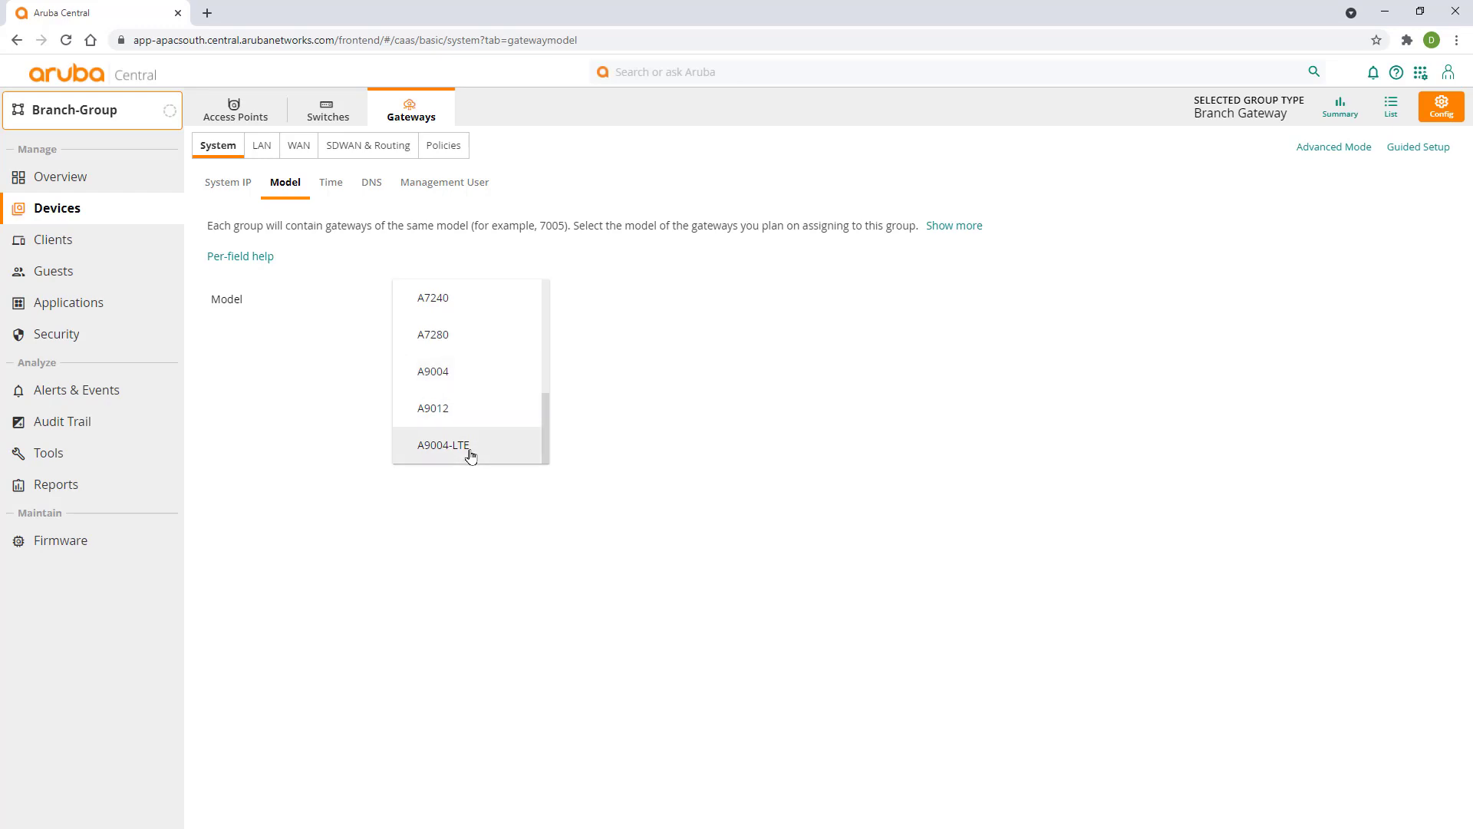
pyautogui.click(469, 451)
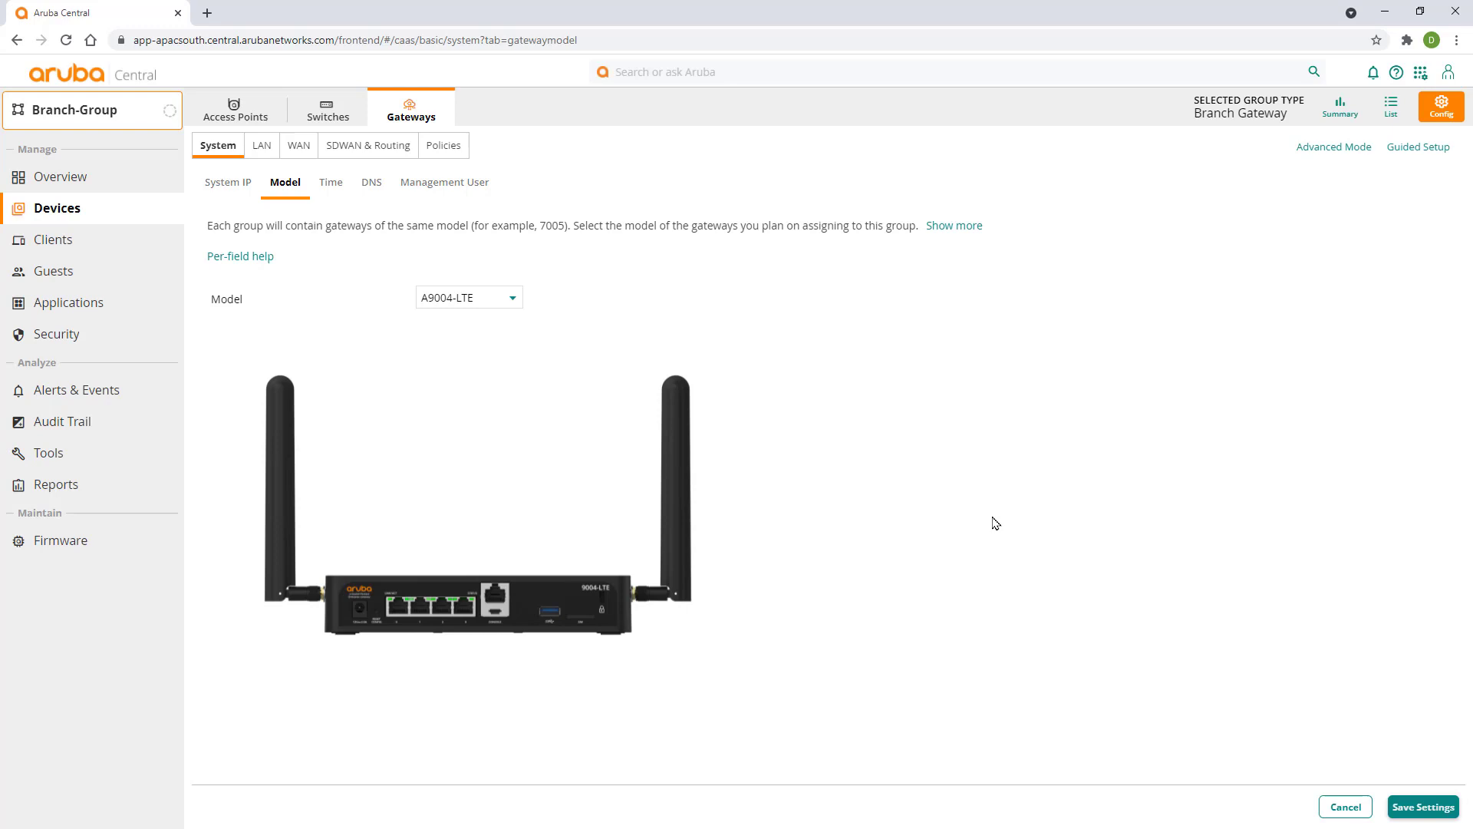
pyautogui.click(1422, 811)
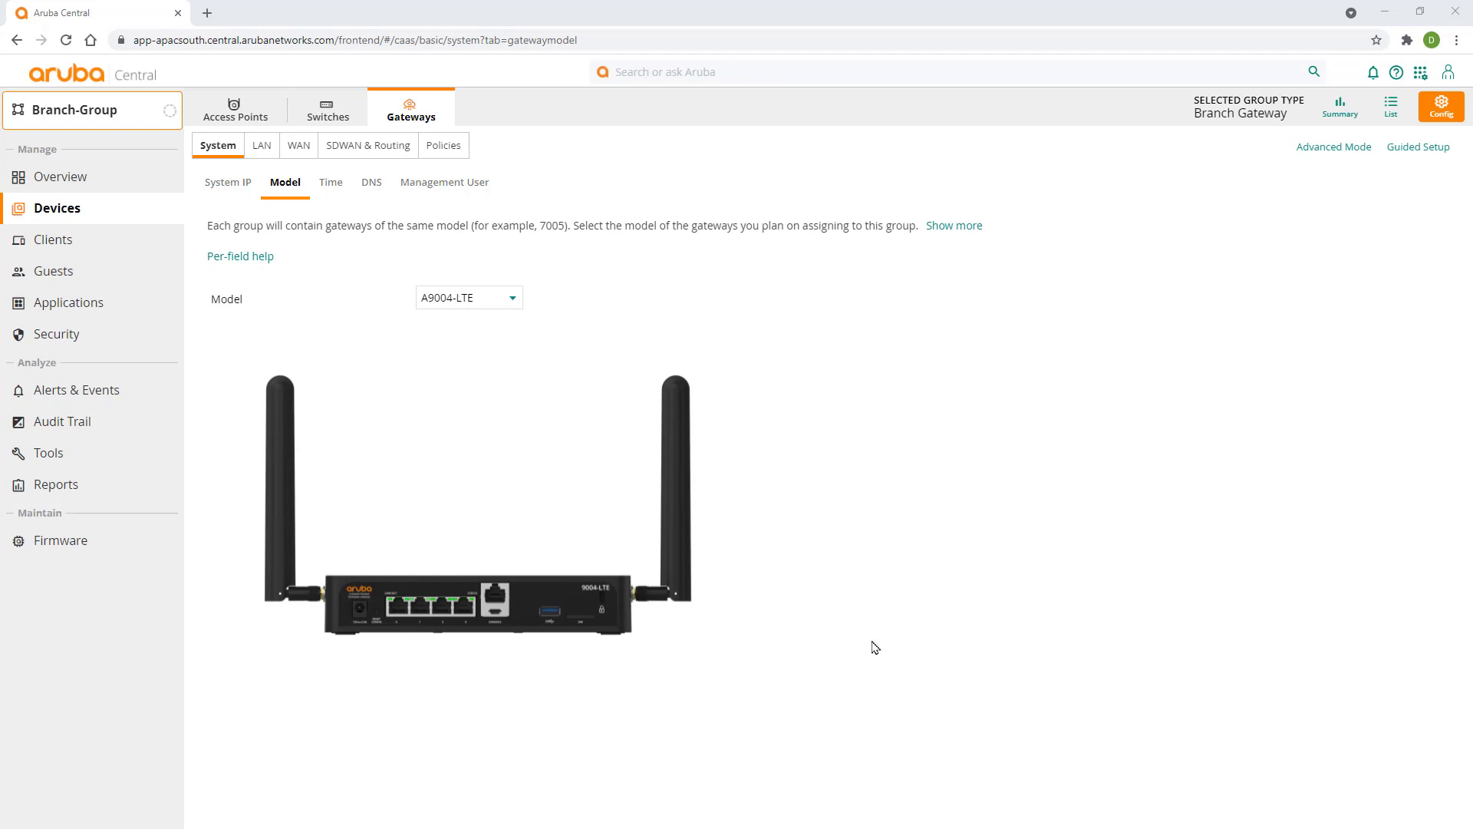
pyautogui.click(331, 184)
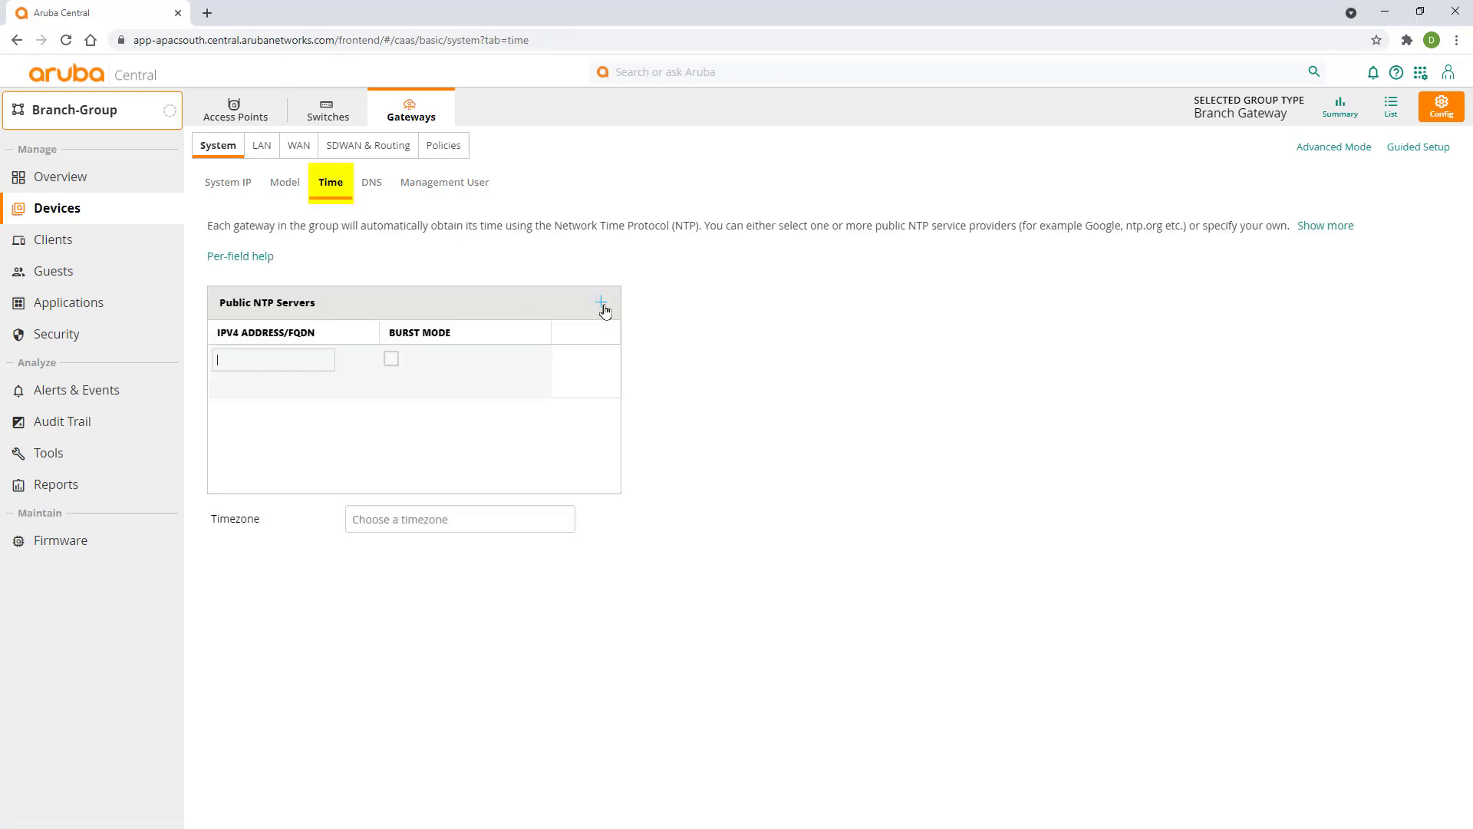
# - Add the NTP server with burst mode, set timezone Australia/Sydney, and save time settings
pyautogui.write('au.pool.ntp.org')
pyautogui.click(391, 359)
pyautogui.click(427, 520)
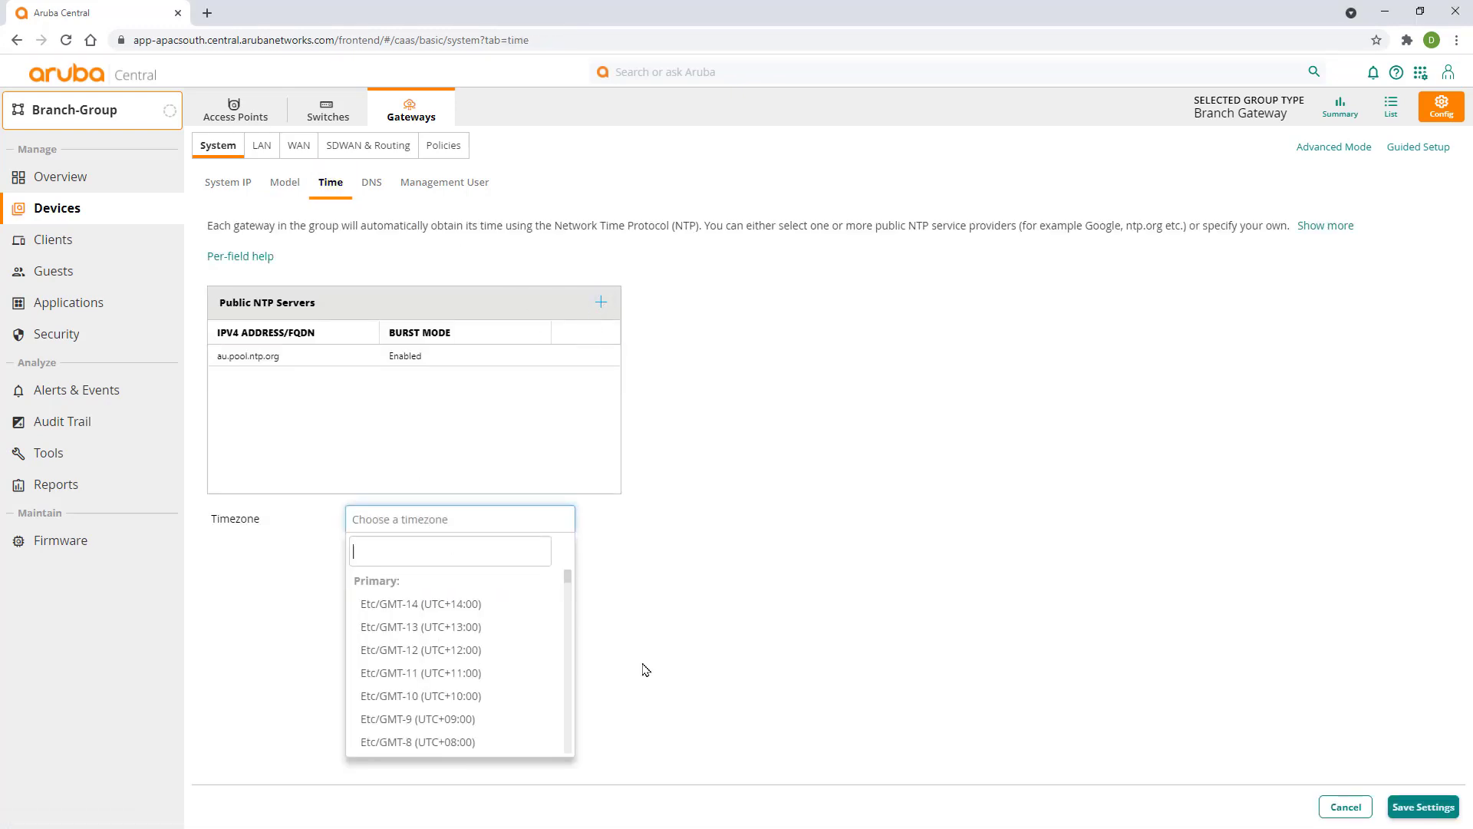
pyautogui.write('syd')
pyautogui.click(421, 603)
pyautogui.click(1424, 810)
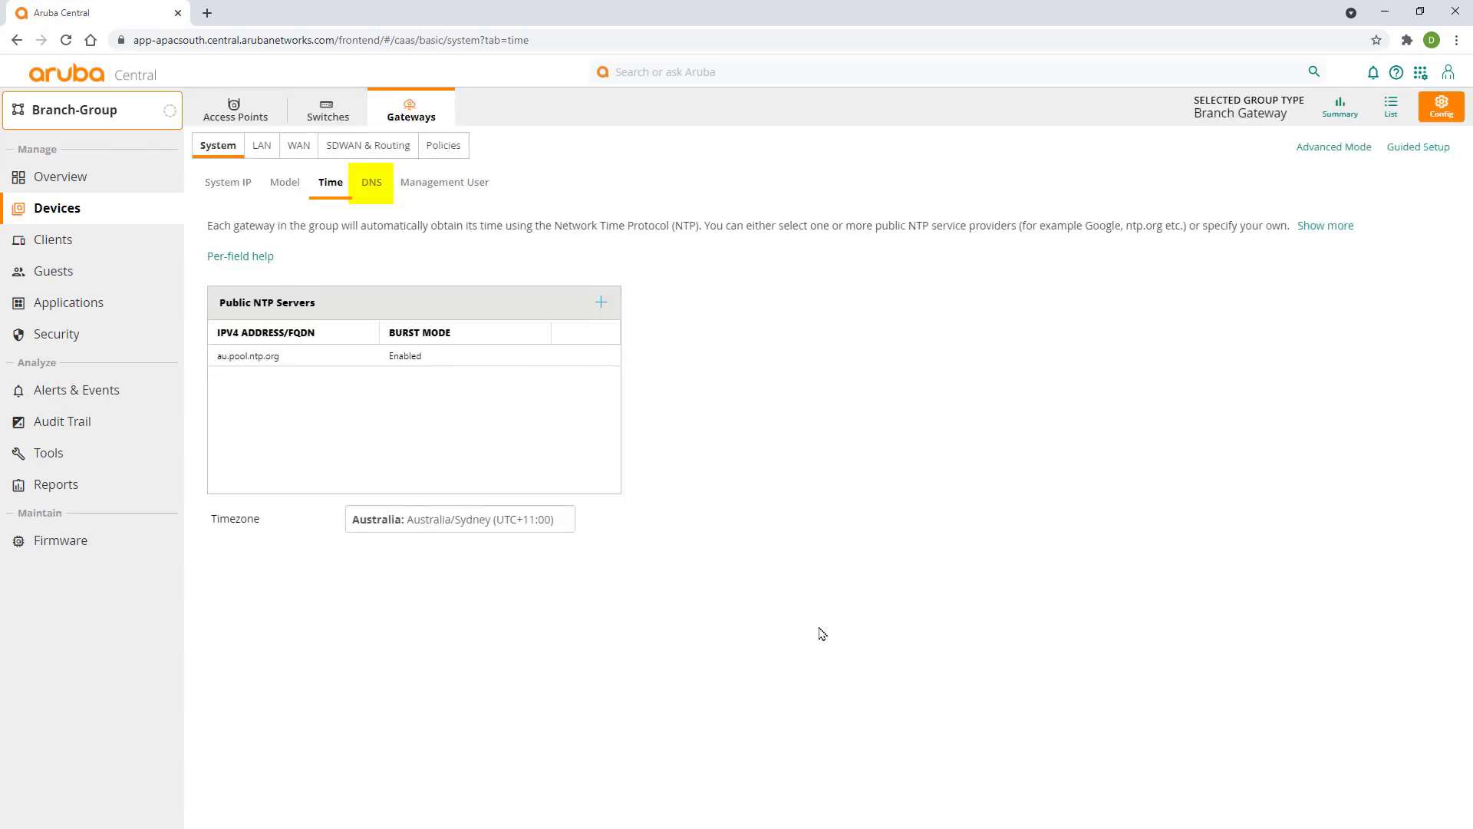
# - Add local management user admin with the account password and the Super user role
pyautogui.click(373, 187)
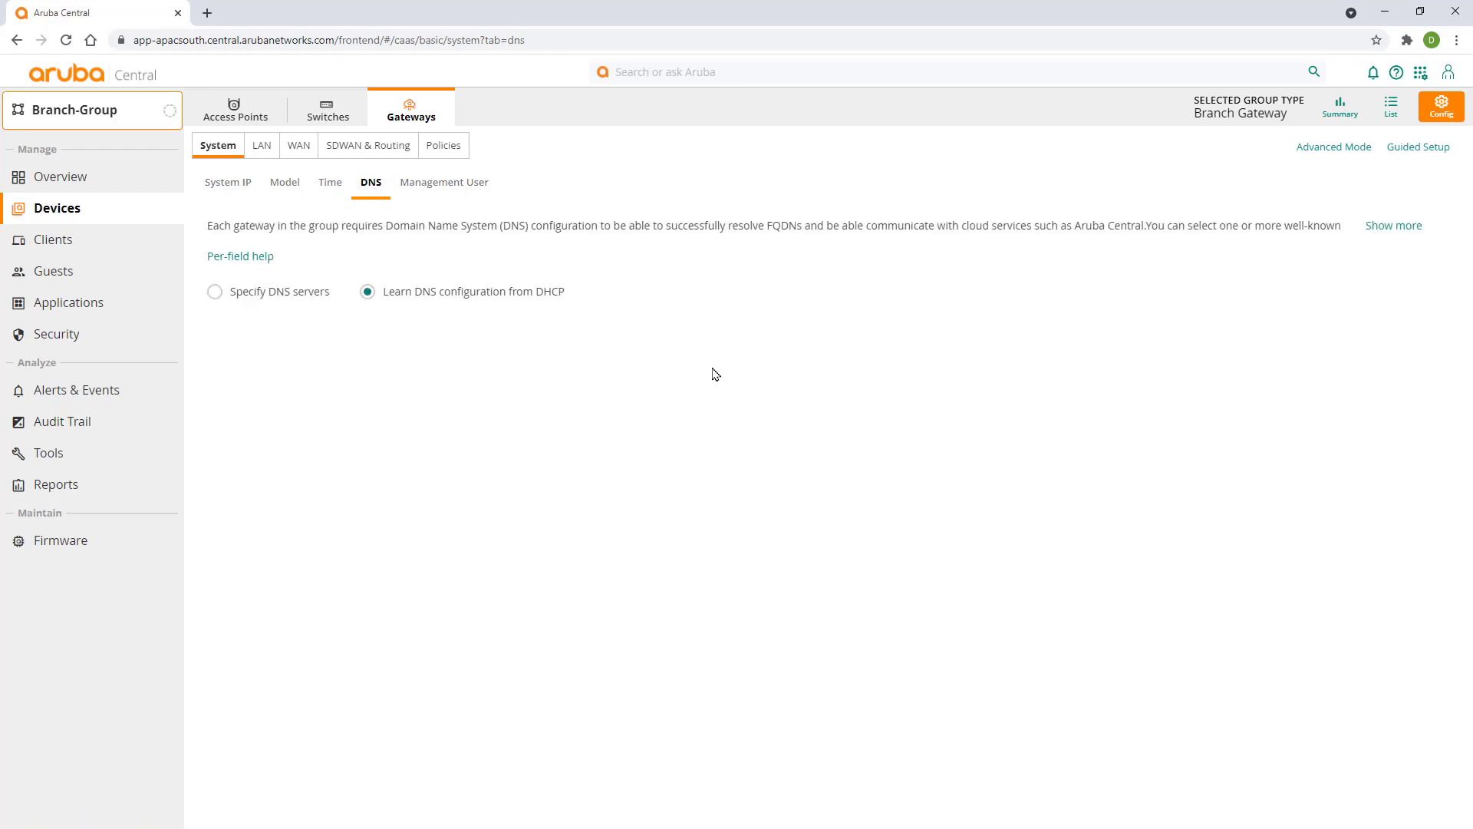
pyautogui.click(461, 191)
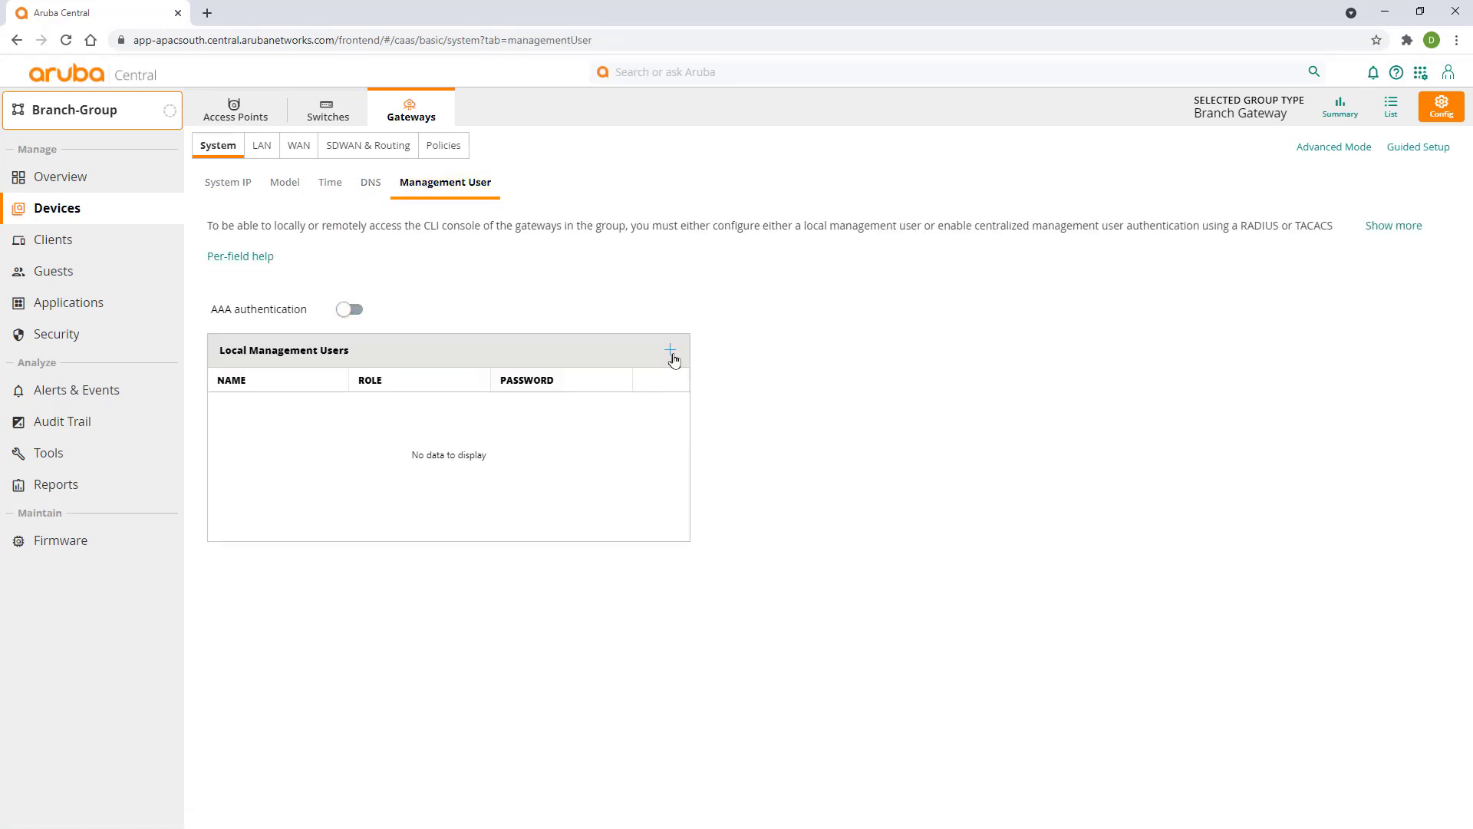
pyautogui.click(670, 350)
pyautogui.click(483, 312)
pyautogui.write('admin')
pyautogui.press('Tab')
pyautogui.write('admin123')
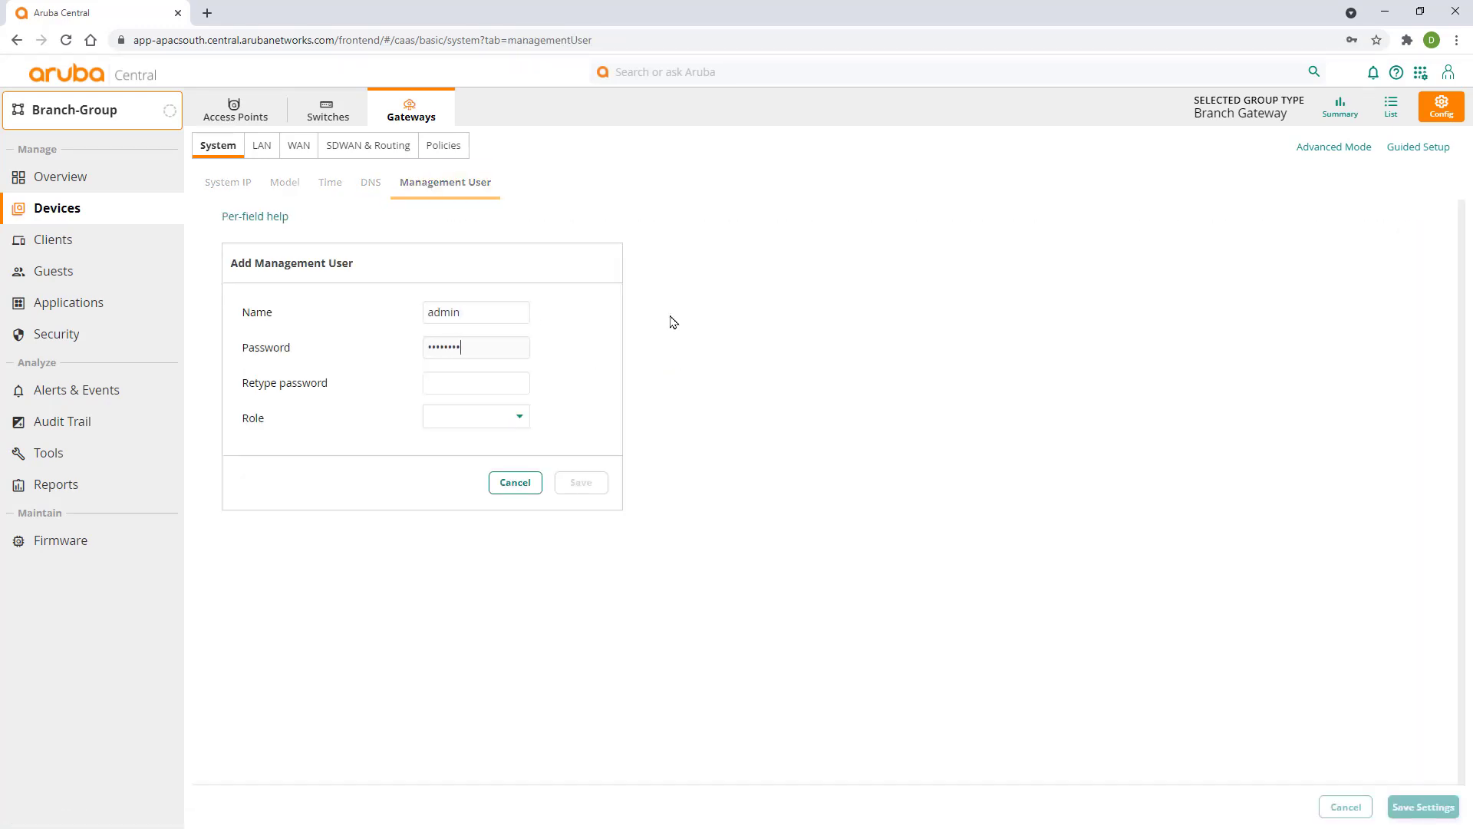
pyautogui.press('Tab')
pyautogui.write('admin123')
pyautogui.click(521, 417)
pyautogui.click(476, 453)
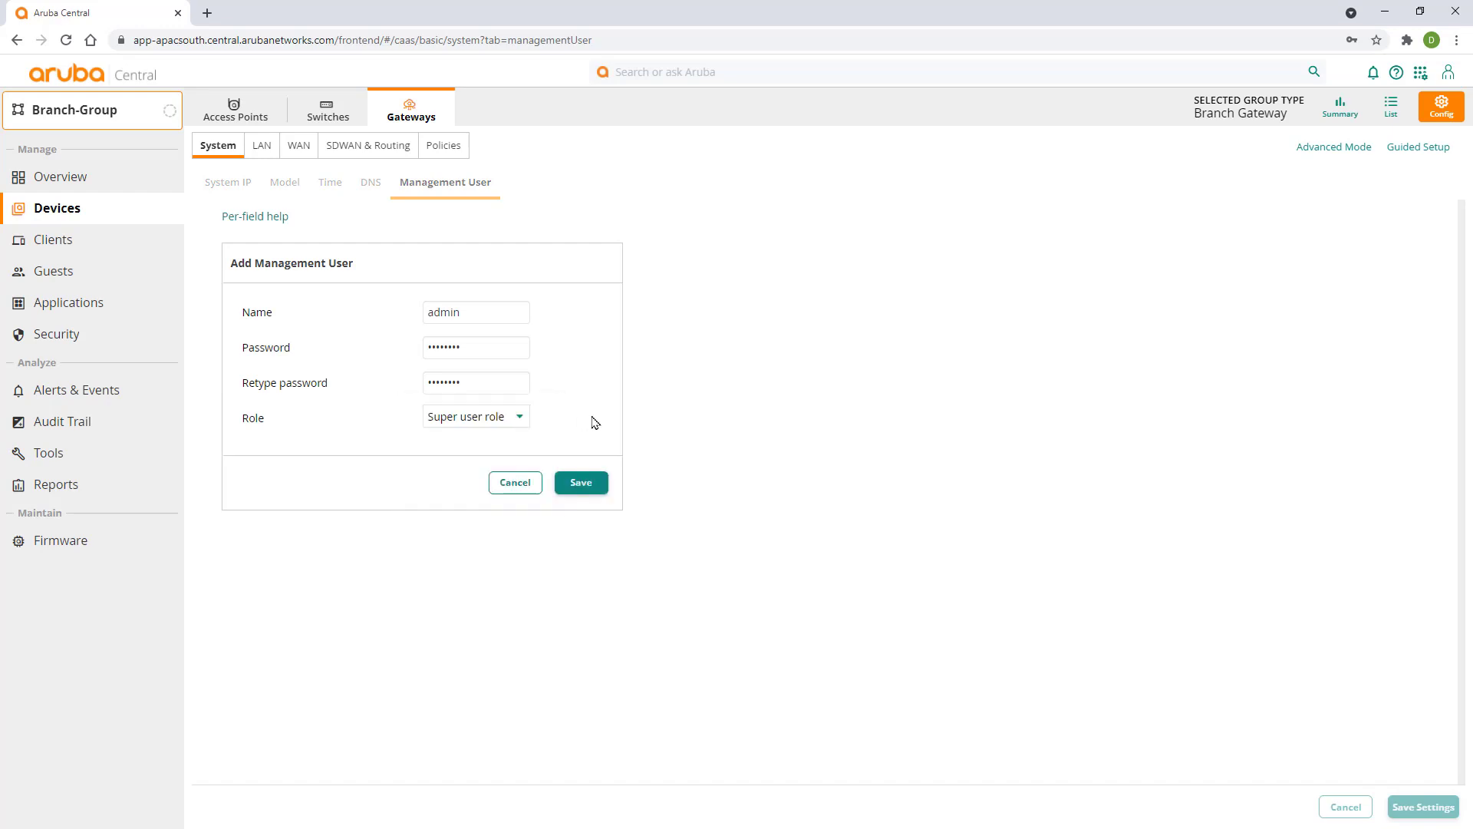
pyautogui.click(601, 486)
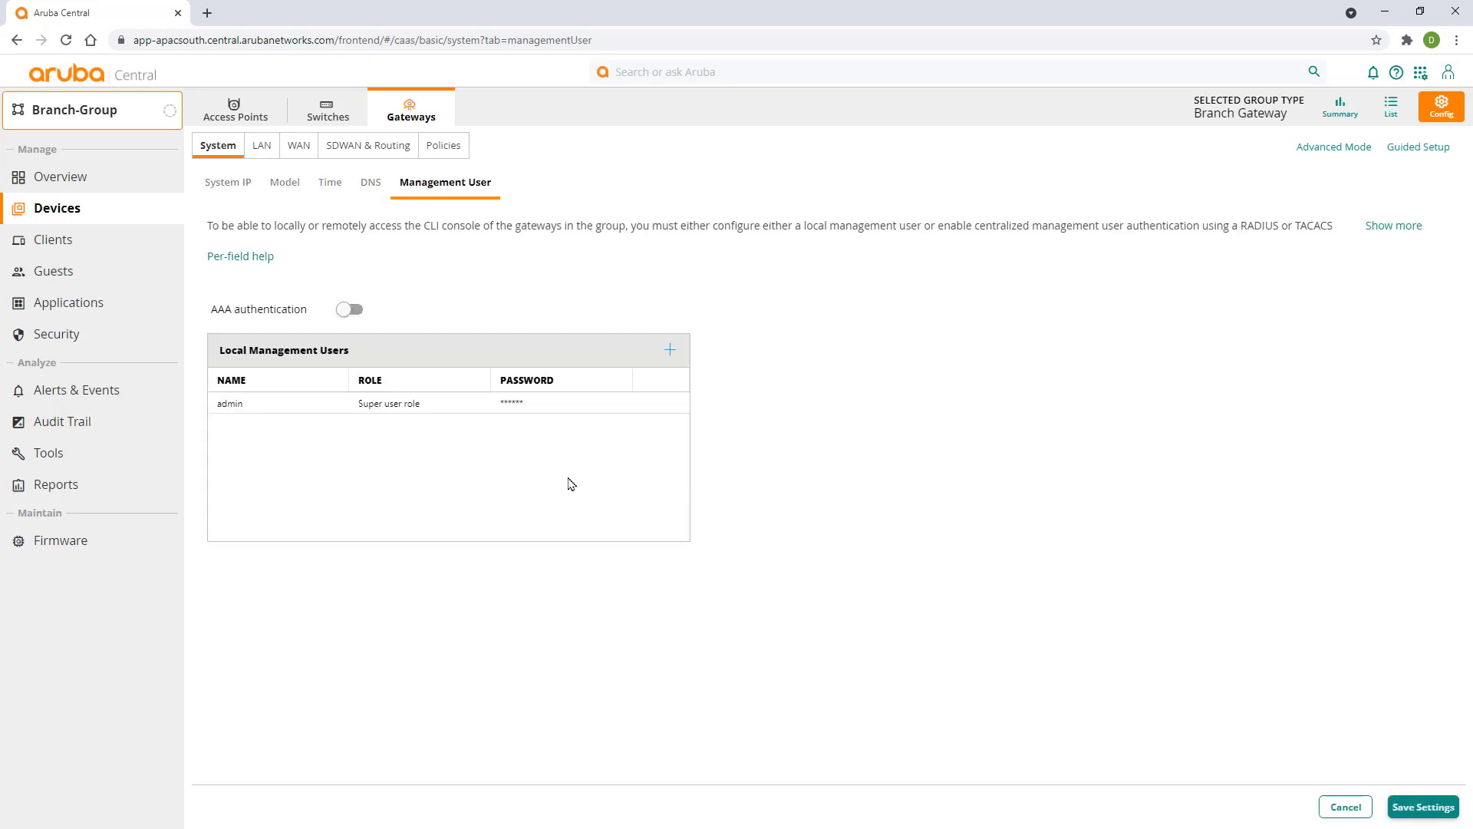
# - Leave AAA authentication off and save the Management User settings
pyautogui.click(346, 310)
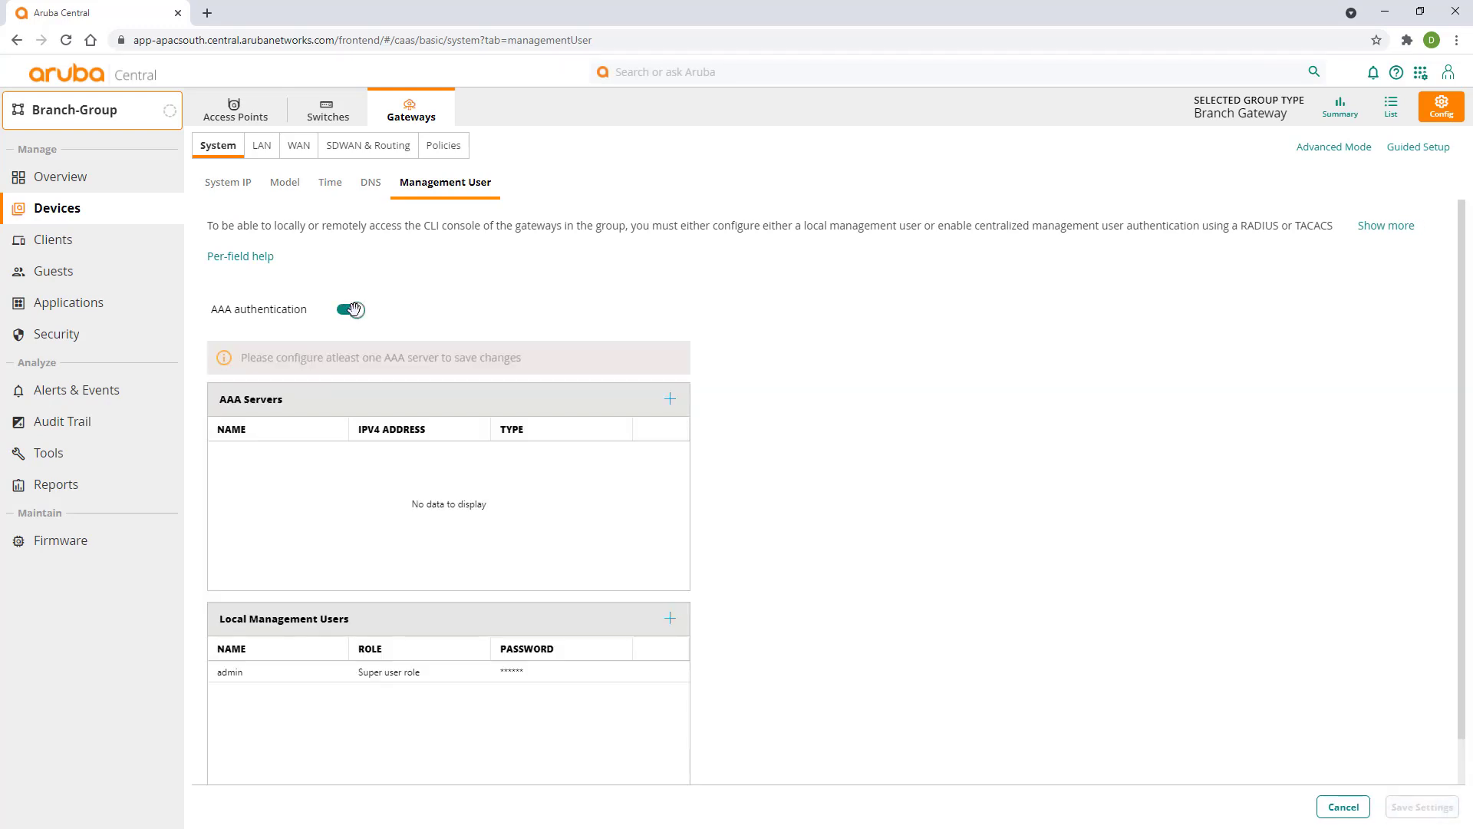
pyautogui.click(354, 309)
pyautogui.click(1418, 813)
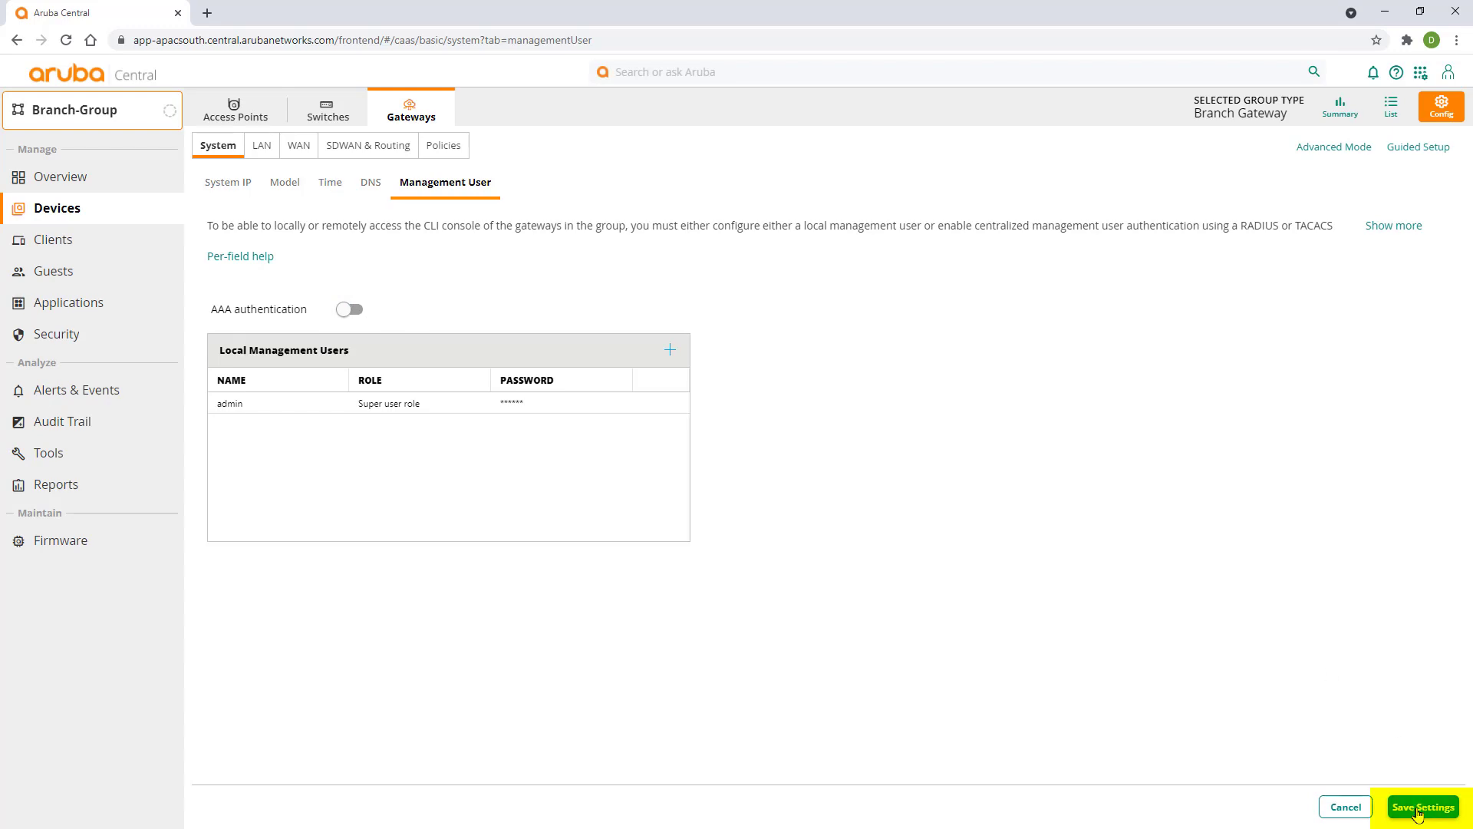
# - Add VLAN ID 1 named Management under LAN > VLANs, tick IP DHCP server, and save
pyautogui.click(261, 148)
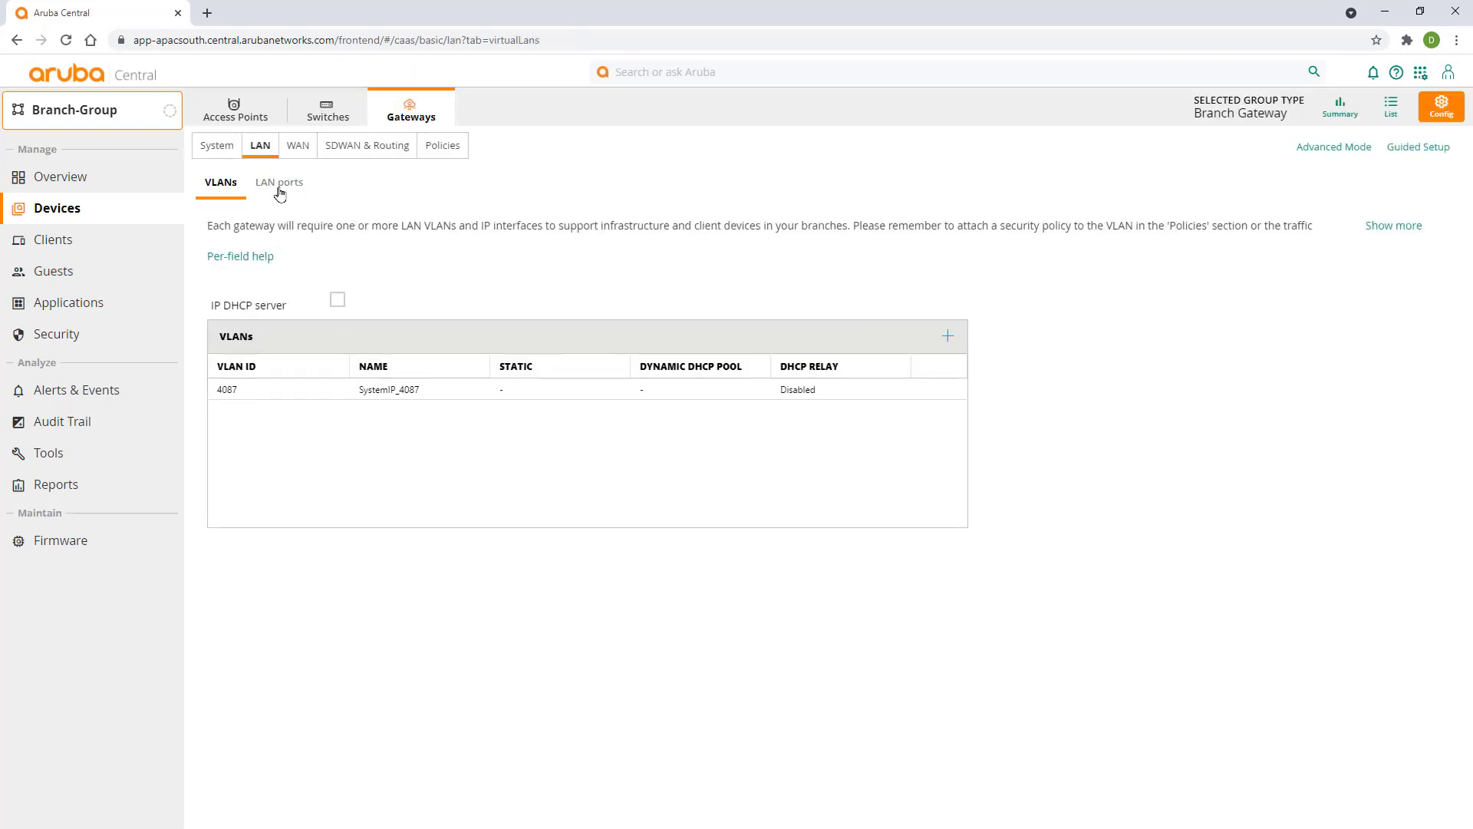
pyautogui.click(948, 335)
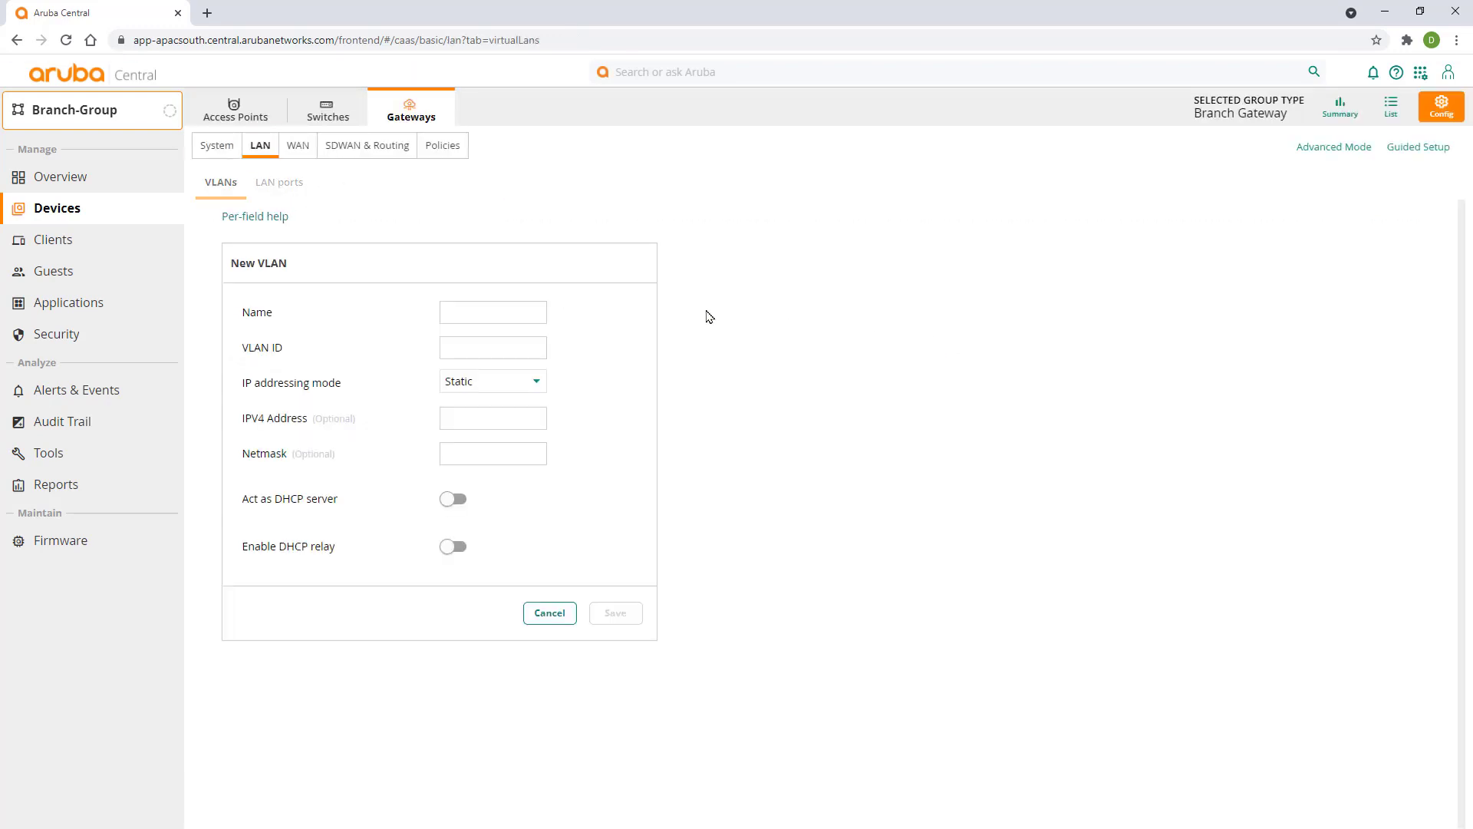
pyautogui.click(516, 307)
pyautogui.write('Management')
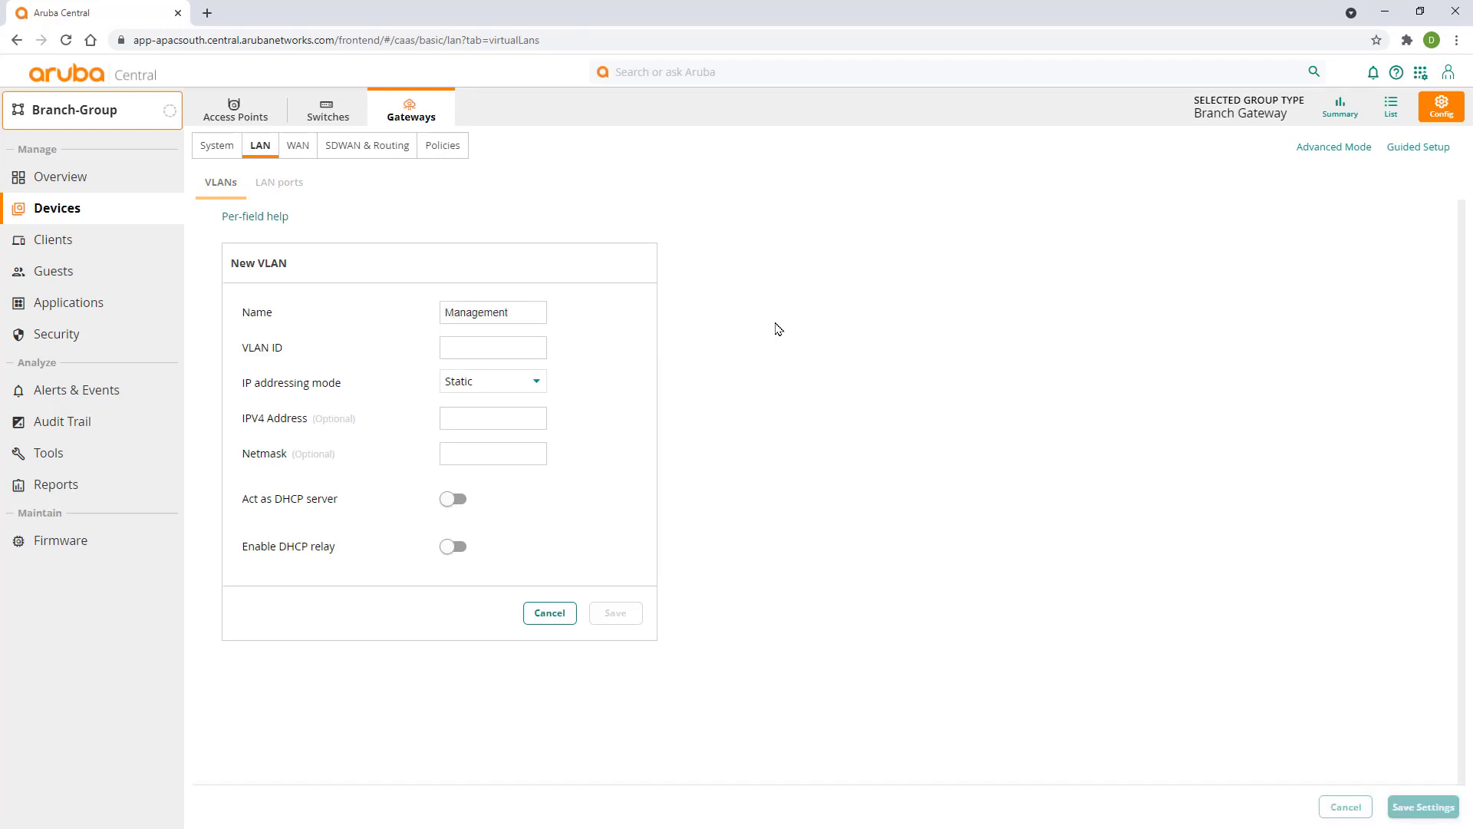
pyautogui.press('Tab')
pyautogui.write('1')
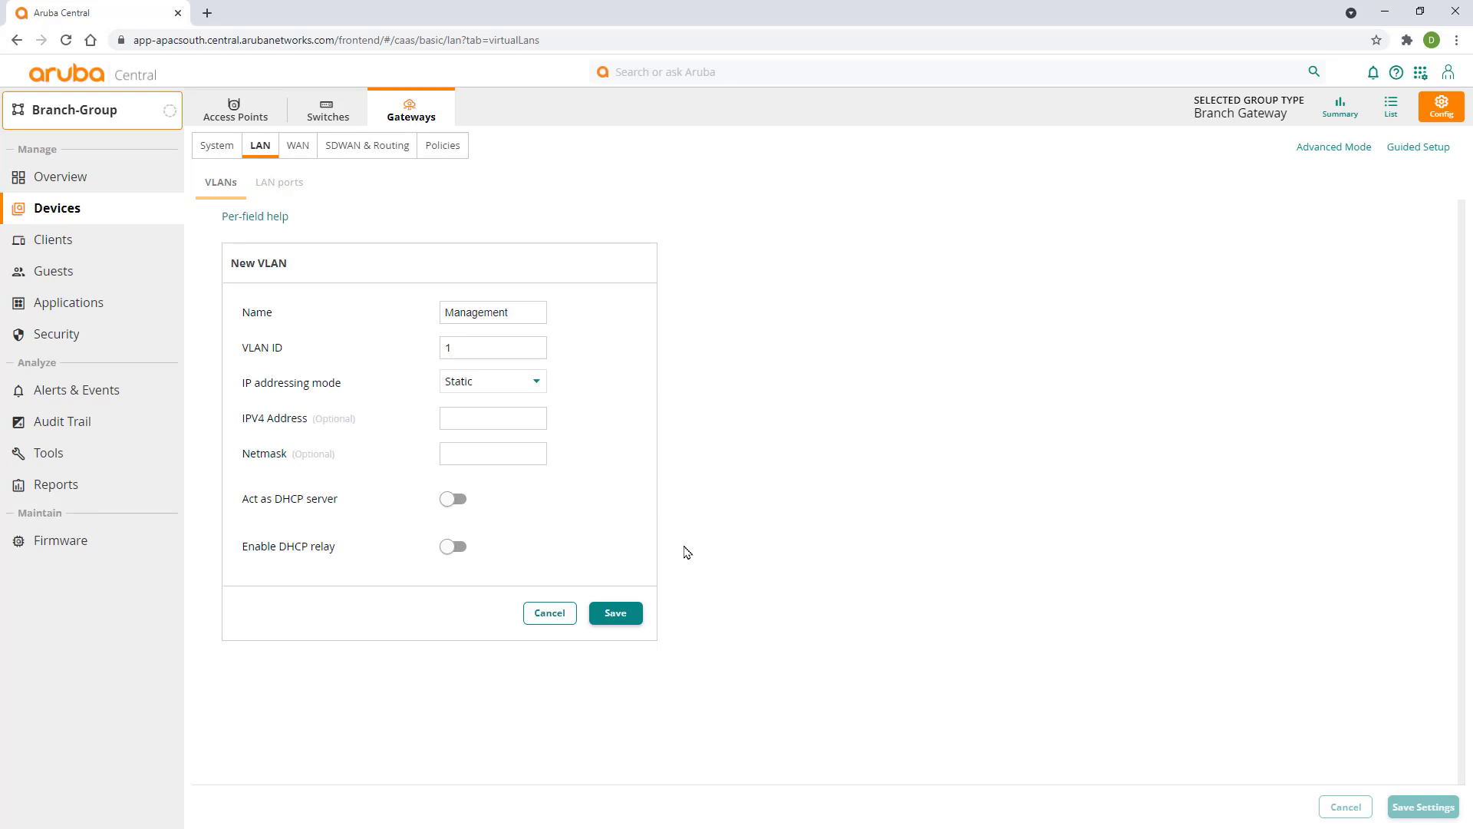
pyautogui.click(633, 613)
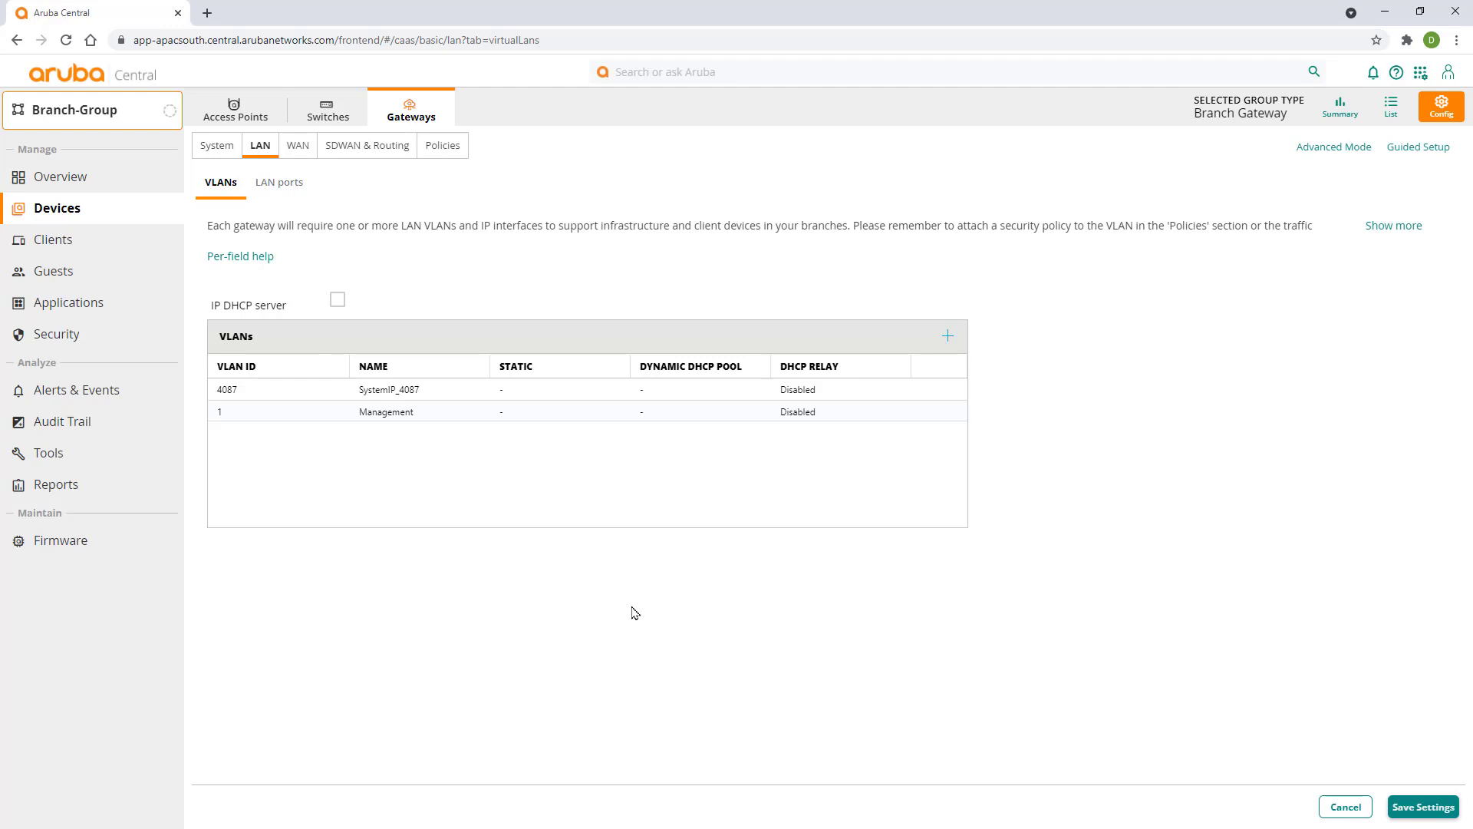
pyautogui.click(338, 301)
pyautogui.click(1412, 810)
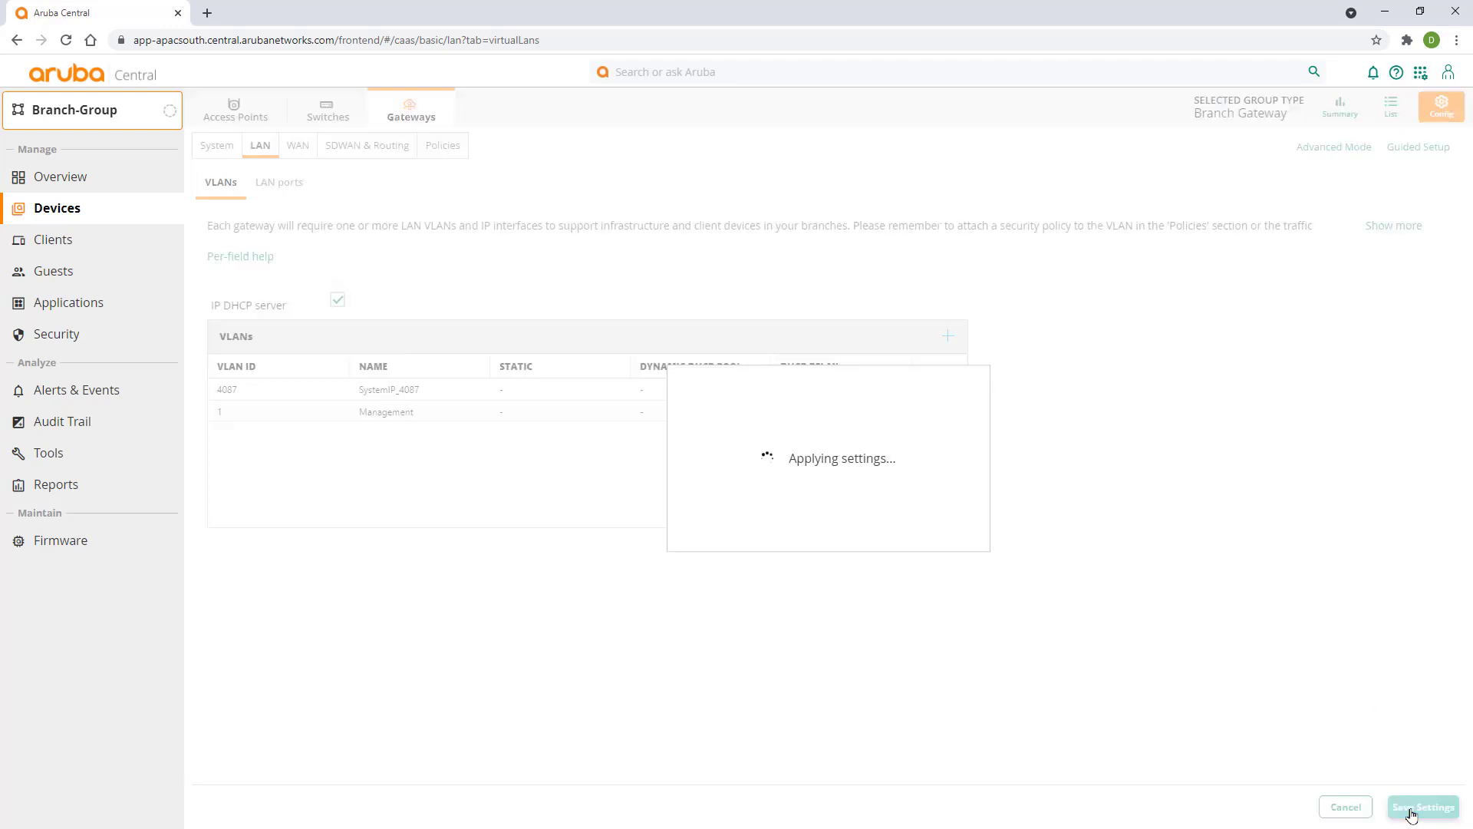
# - Add LAN port 'LAN' on GE-0/0/0 in access mode with access VLAN 1 : Management
pyautogui.click(295, 190)
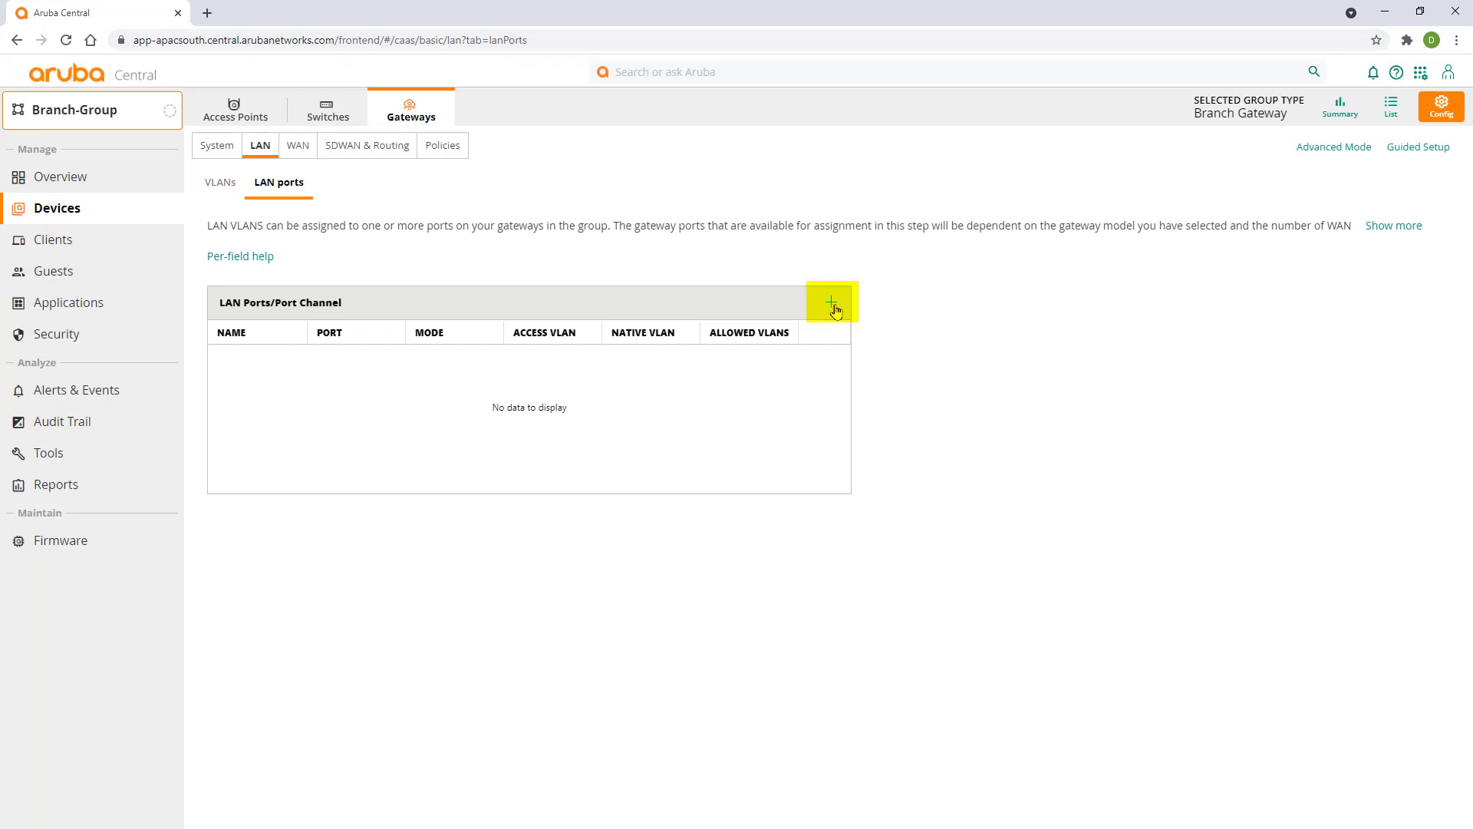
pyautogui.click(832, 304)
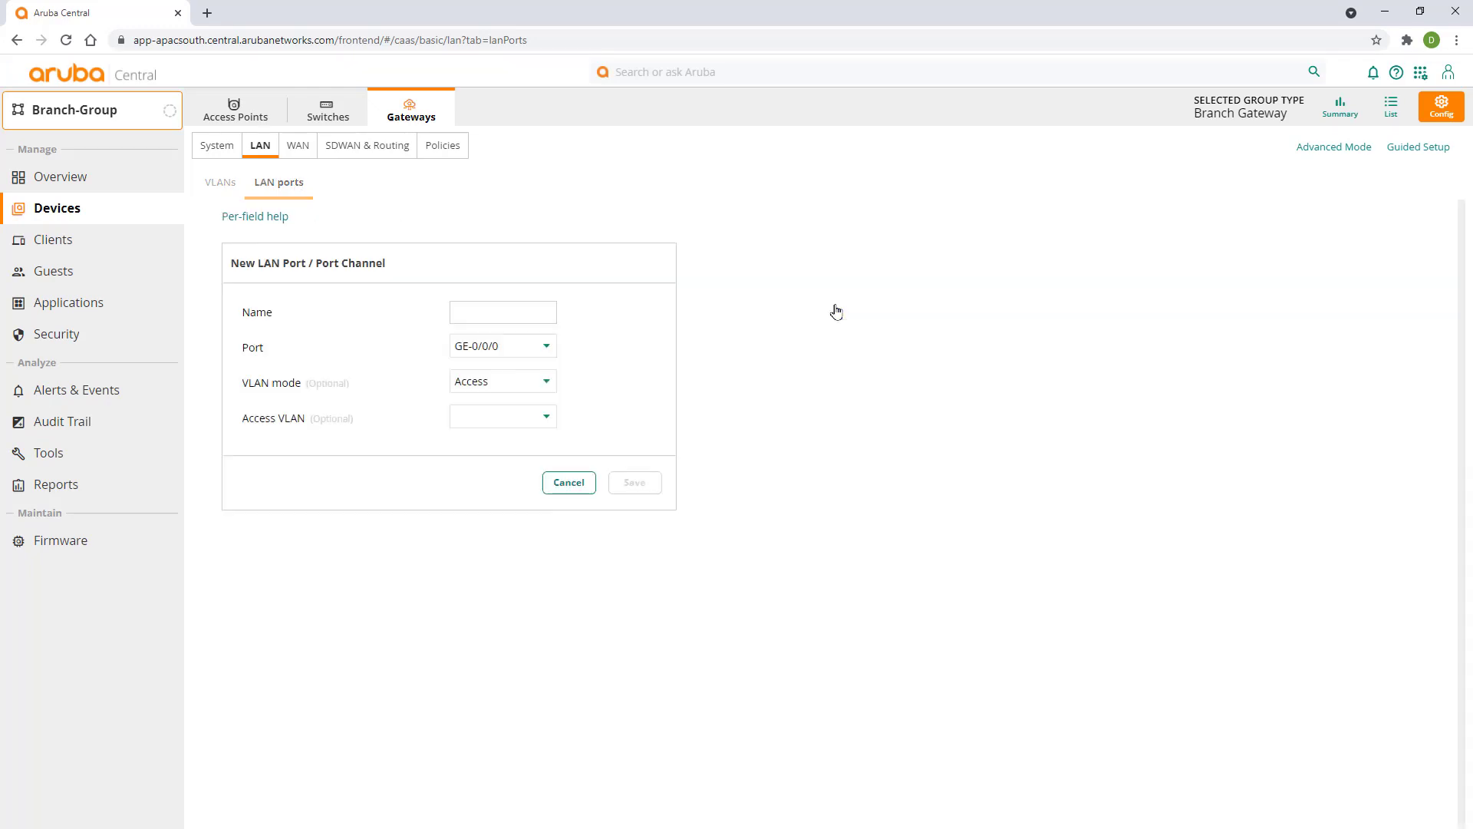
pyautogui.click(518, 316)
pyautogui.write('LAN')
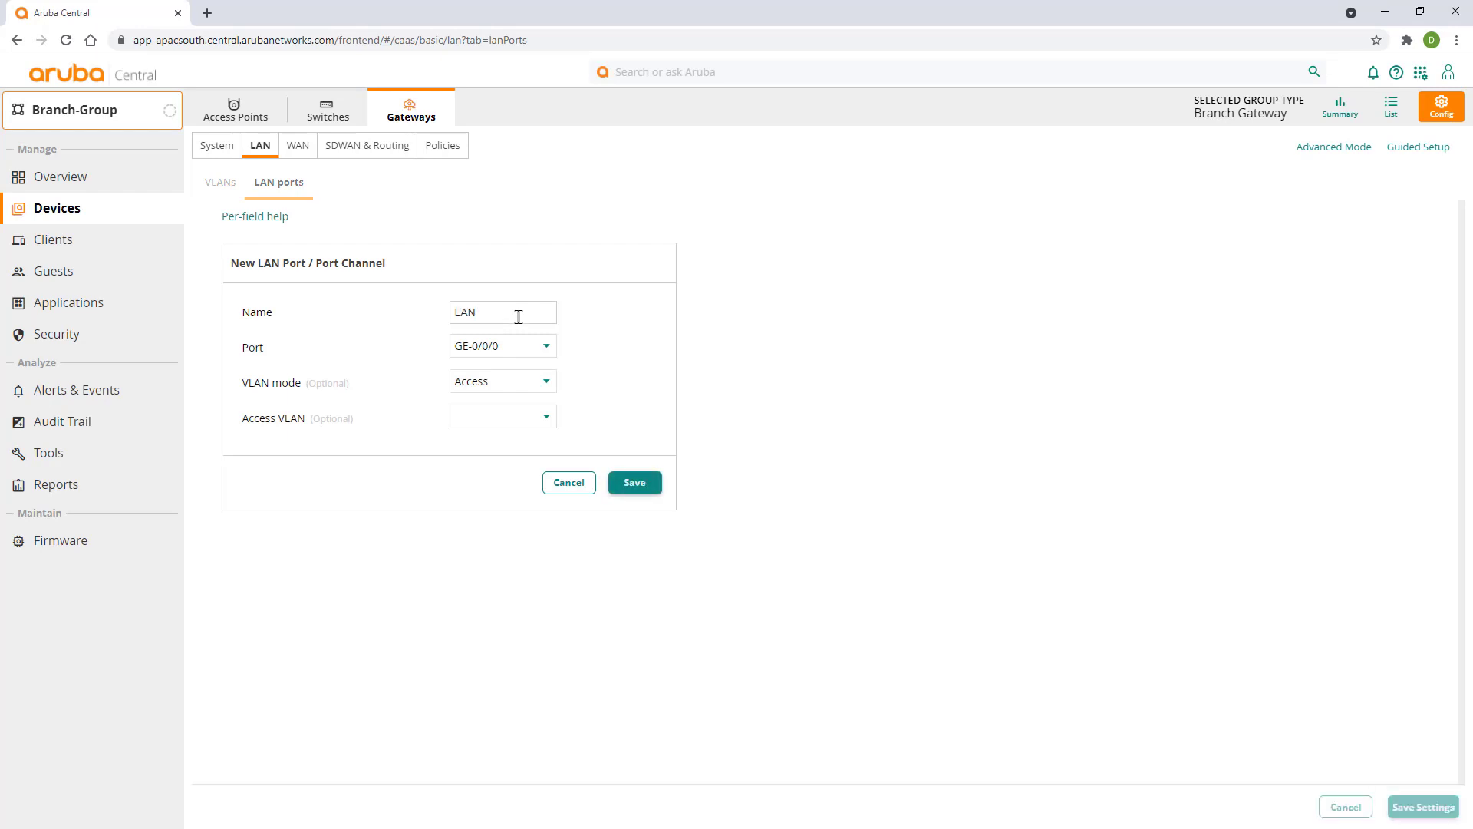
pyautogui.click(552, 419)
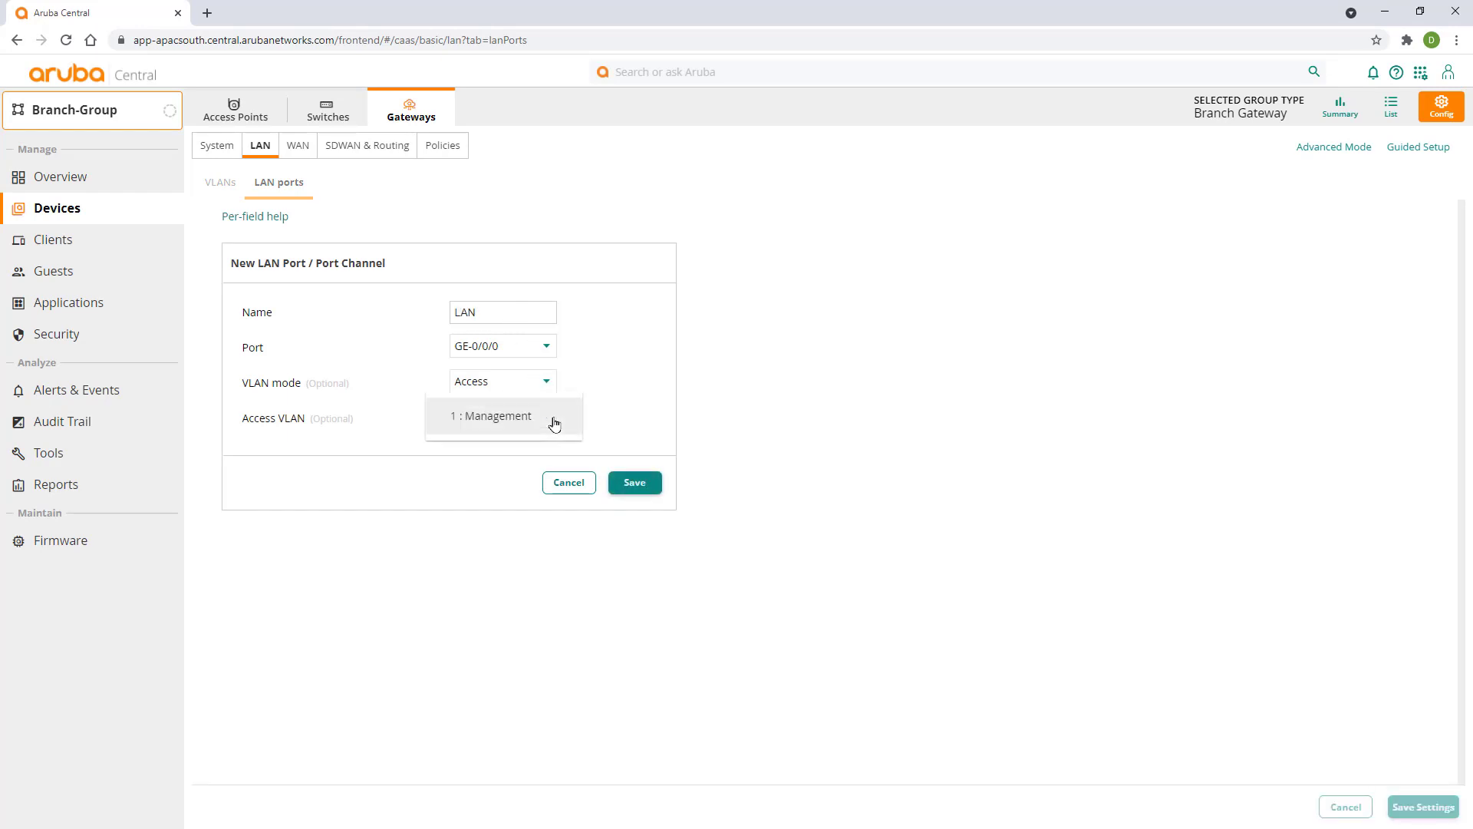
pyautogui.click(509, 419)
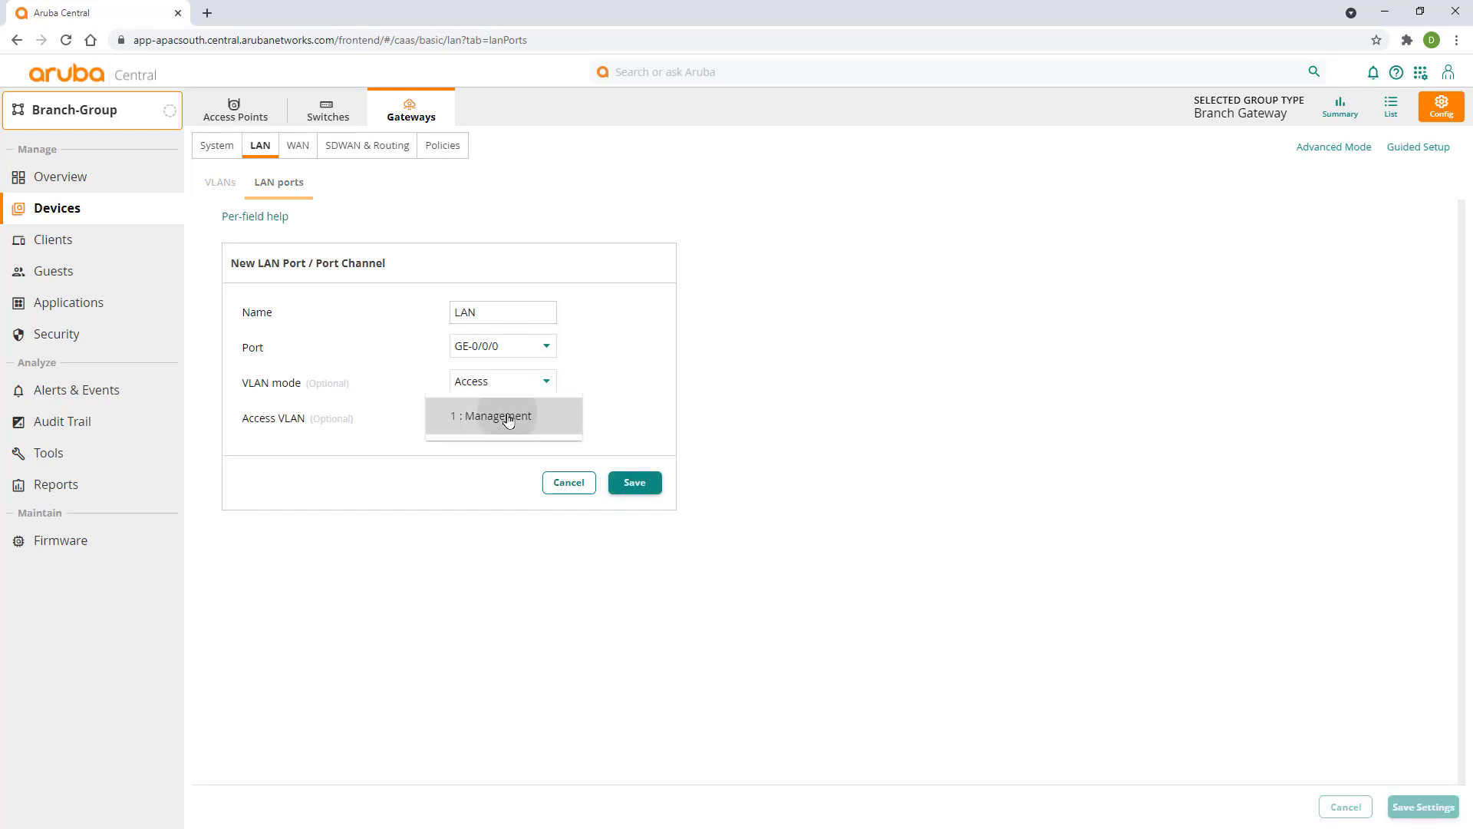
pyautogui.click(636, 485)
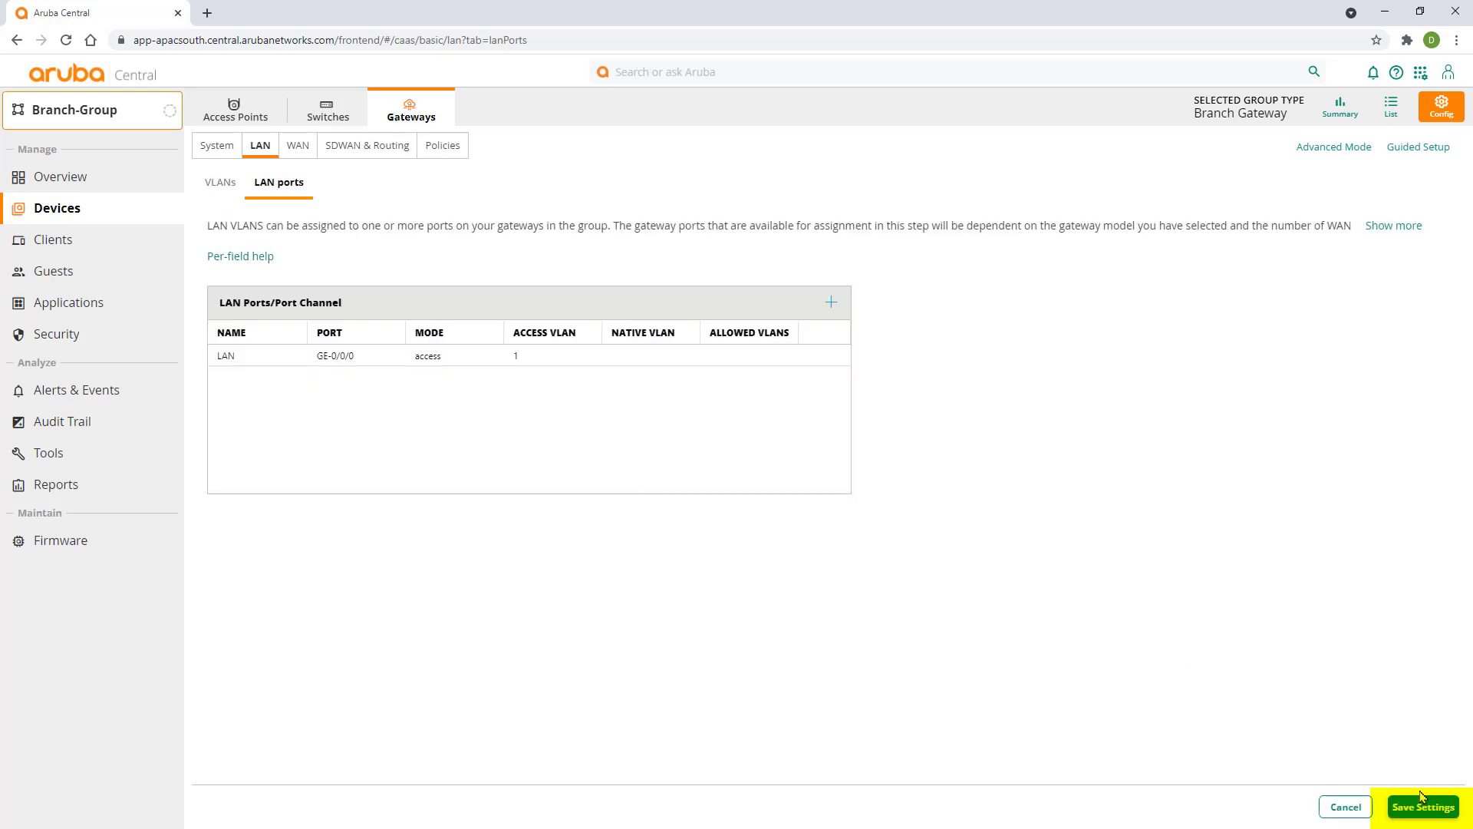
# - Save the LAN port settings and go to Security > Apply Policy in Advanced Mode
pyautogui.click(1423, 804)
pyautogui.click(1306, 146)
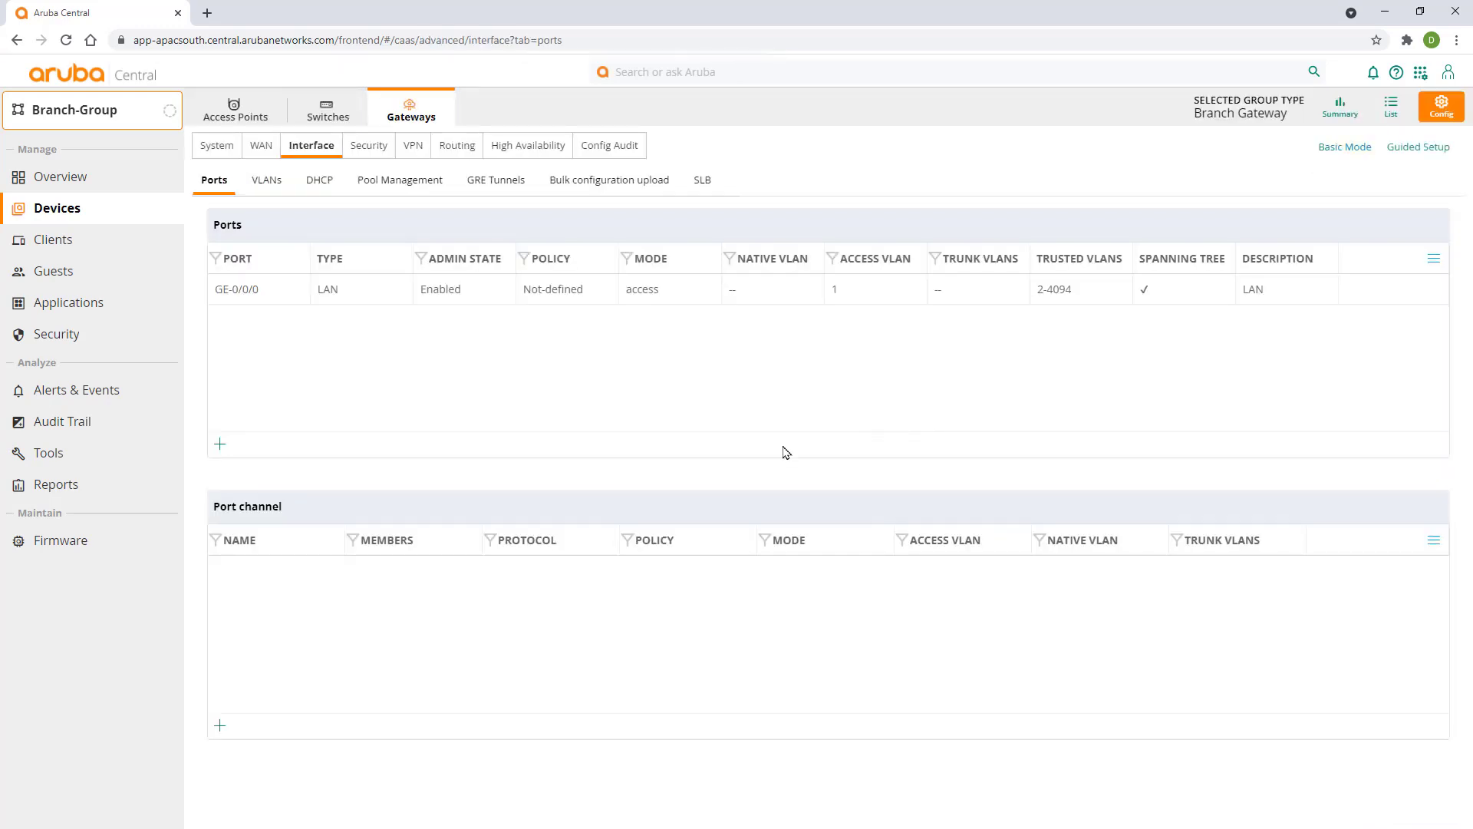
pyautogui.click(376, 147)
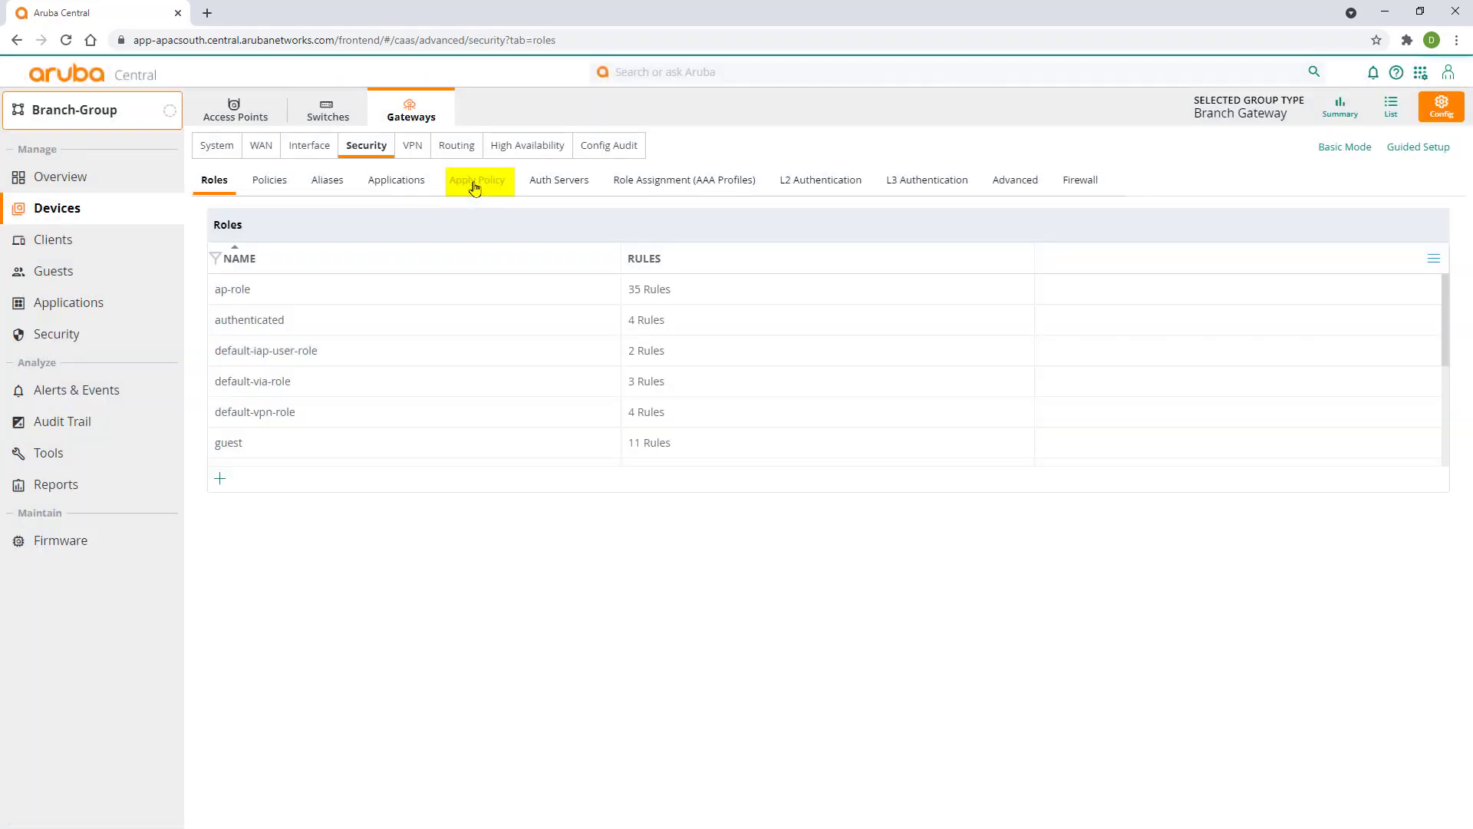
pyautogui.click(475, 184)
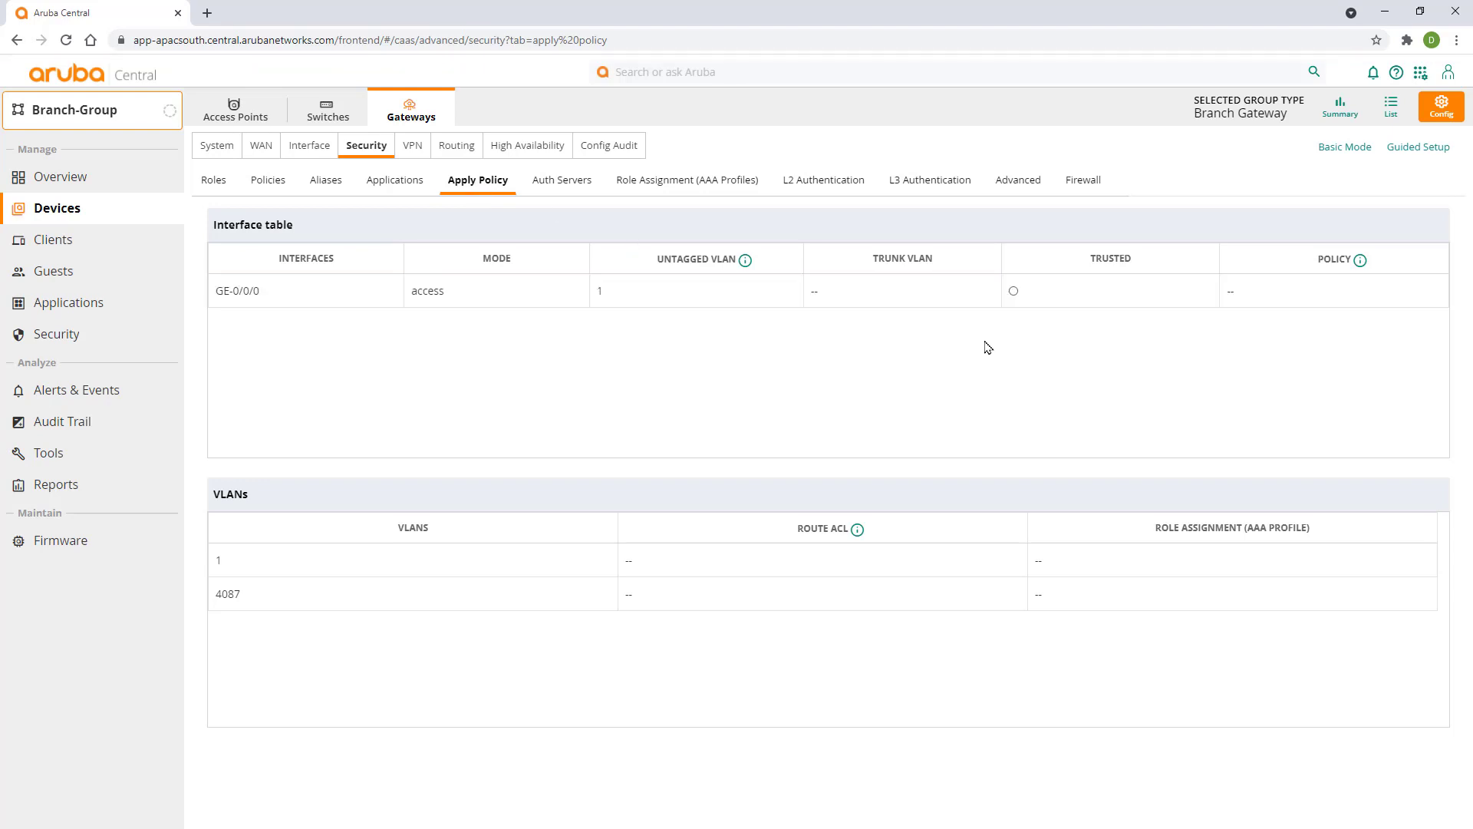
# - Mark GE-0/0/0 as a trusted interface and save the change
pyautogui.click(1014, 292)
pyautogui.click(1013, 294)
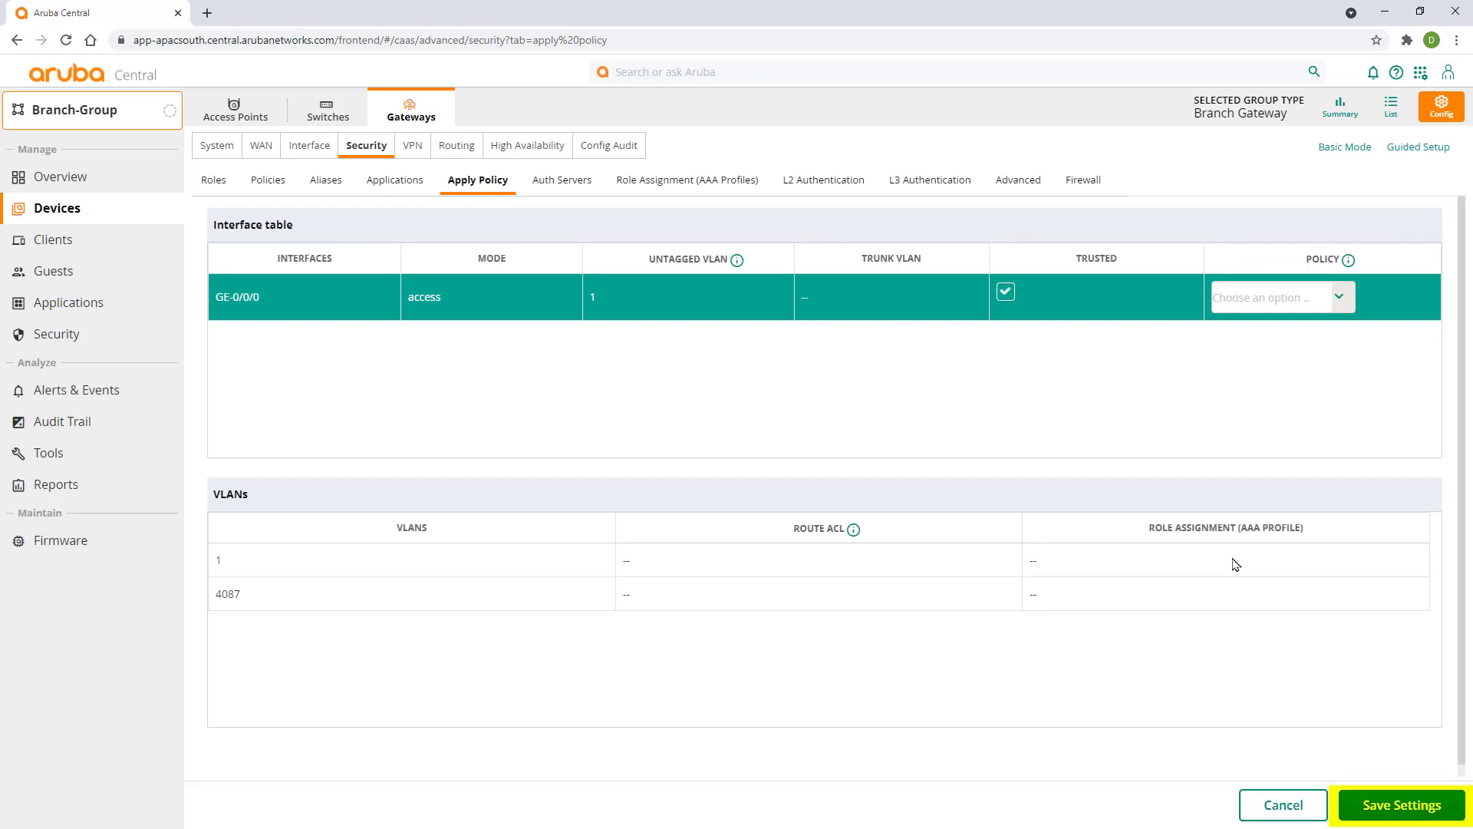
pyautogui.click(1386, 811)
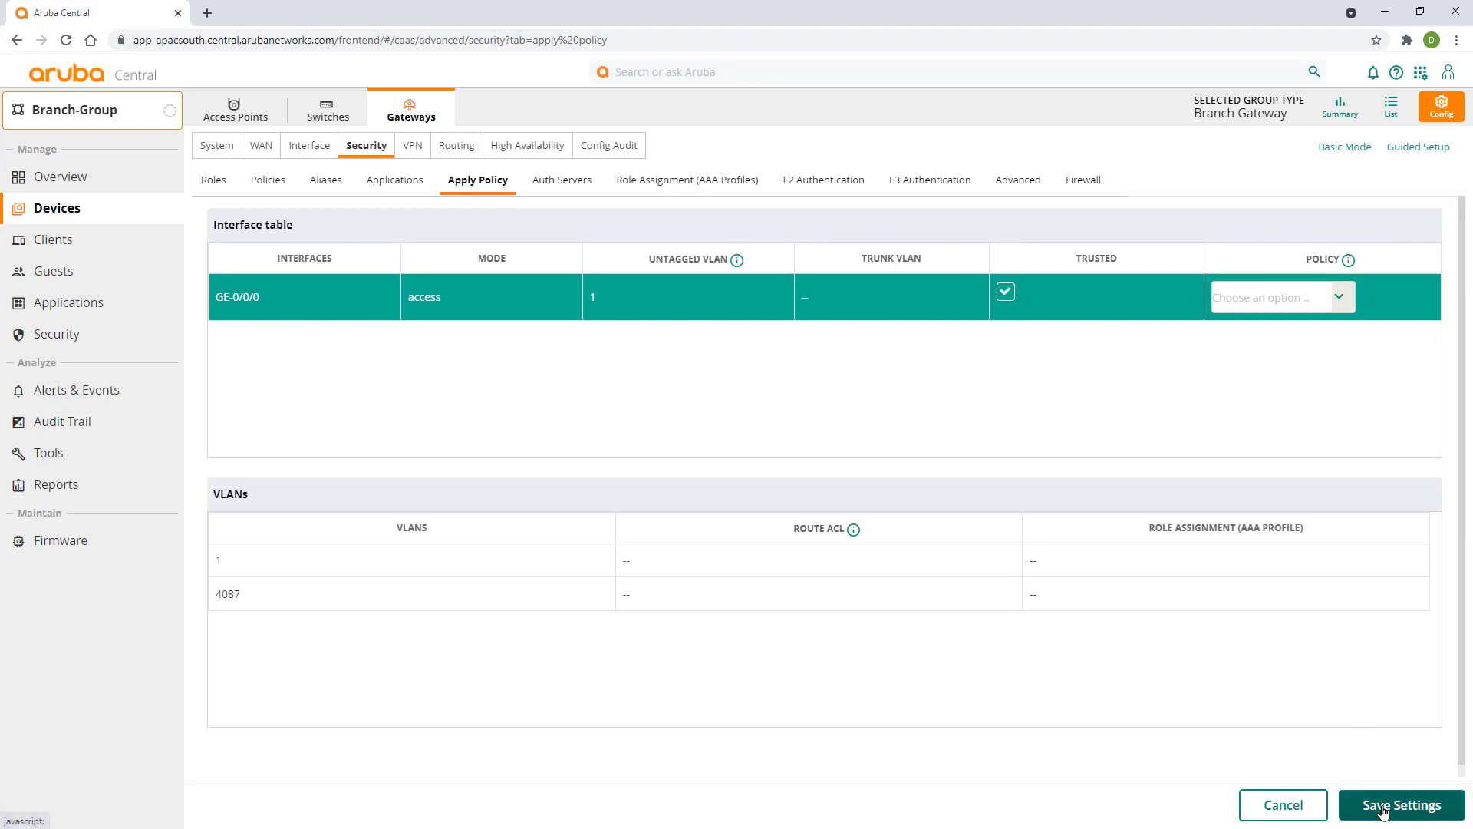
pyautogui.click(309, 146)
# - Create gateway VLAN Primary_Internet with VLAN ID 4094
pyautogui.click(265, 180)
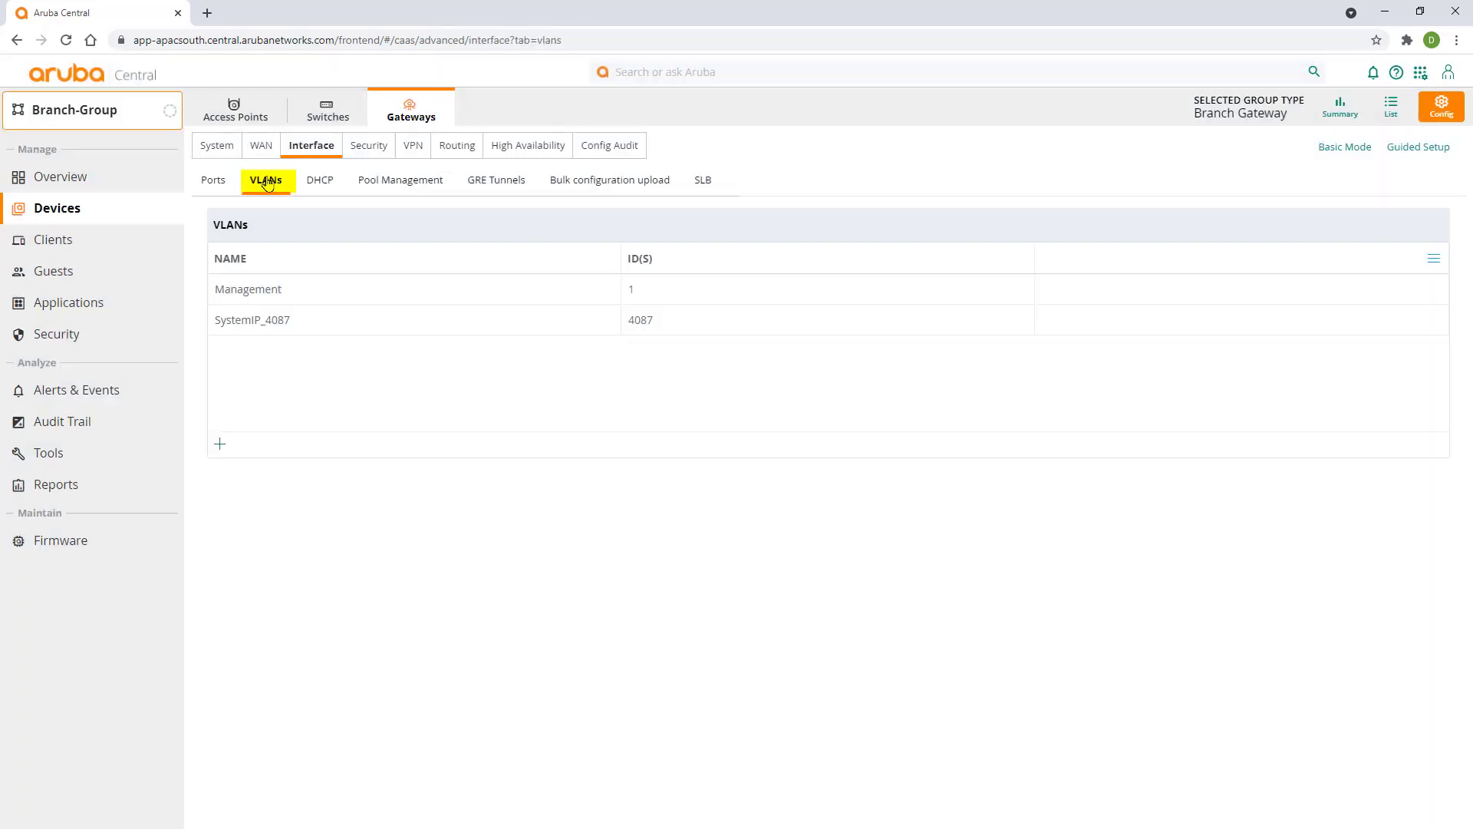
pyautogui.click(220, 445)
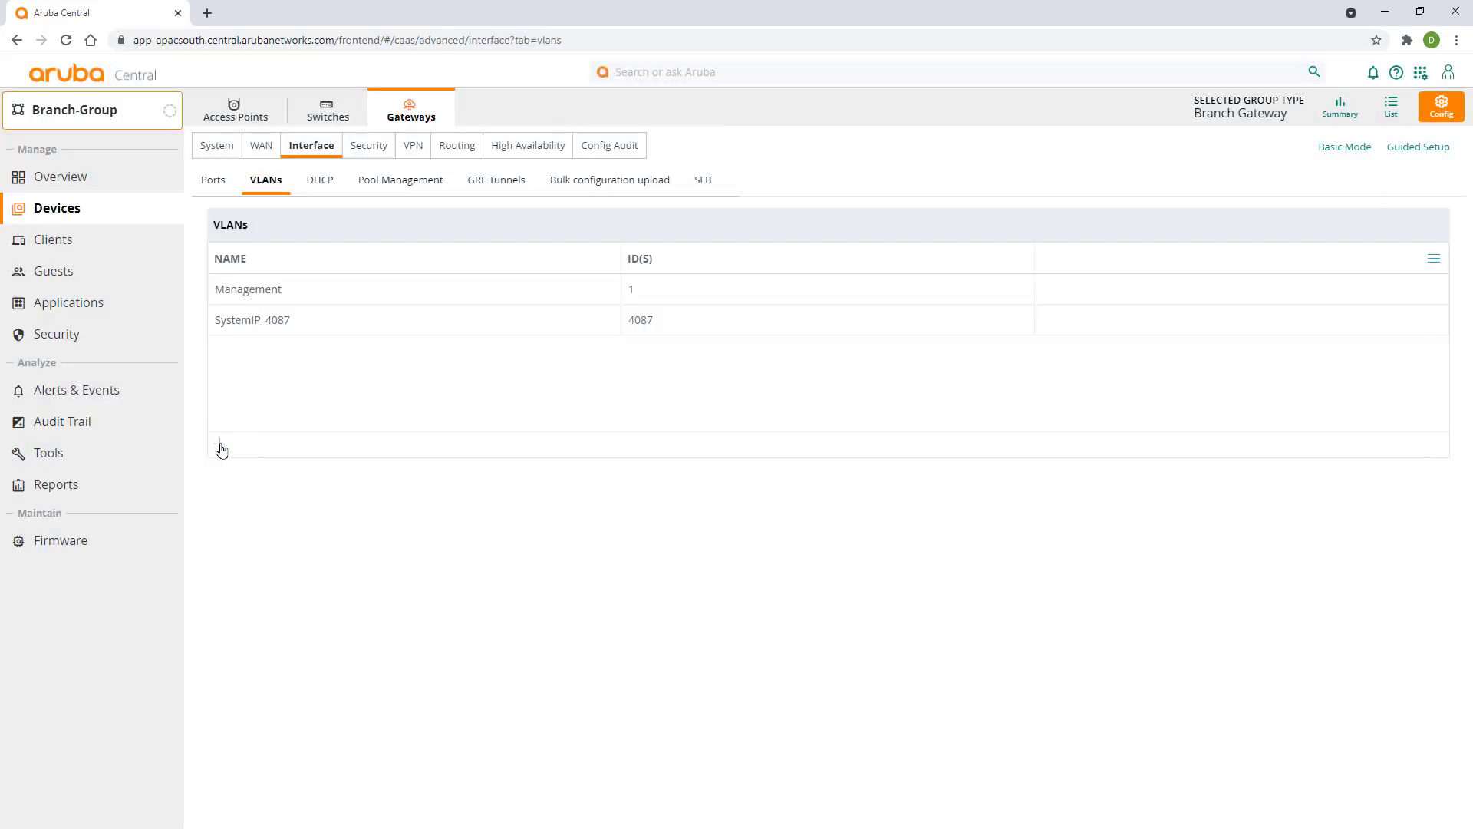
pyautogui.write('Primary_Internet')
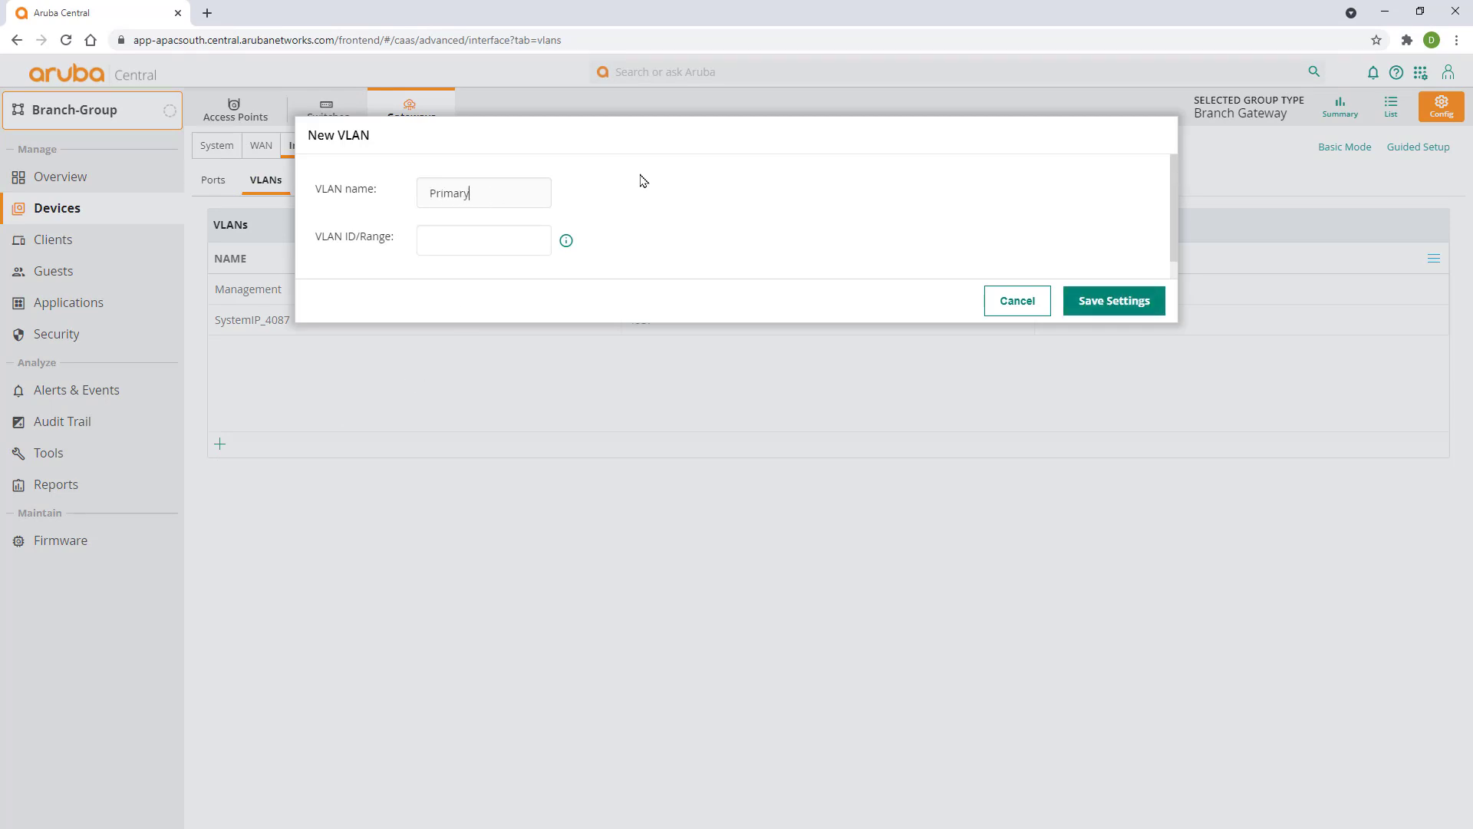
pyautogui.press('Tab')
pyautogui.write('4094')
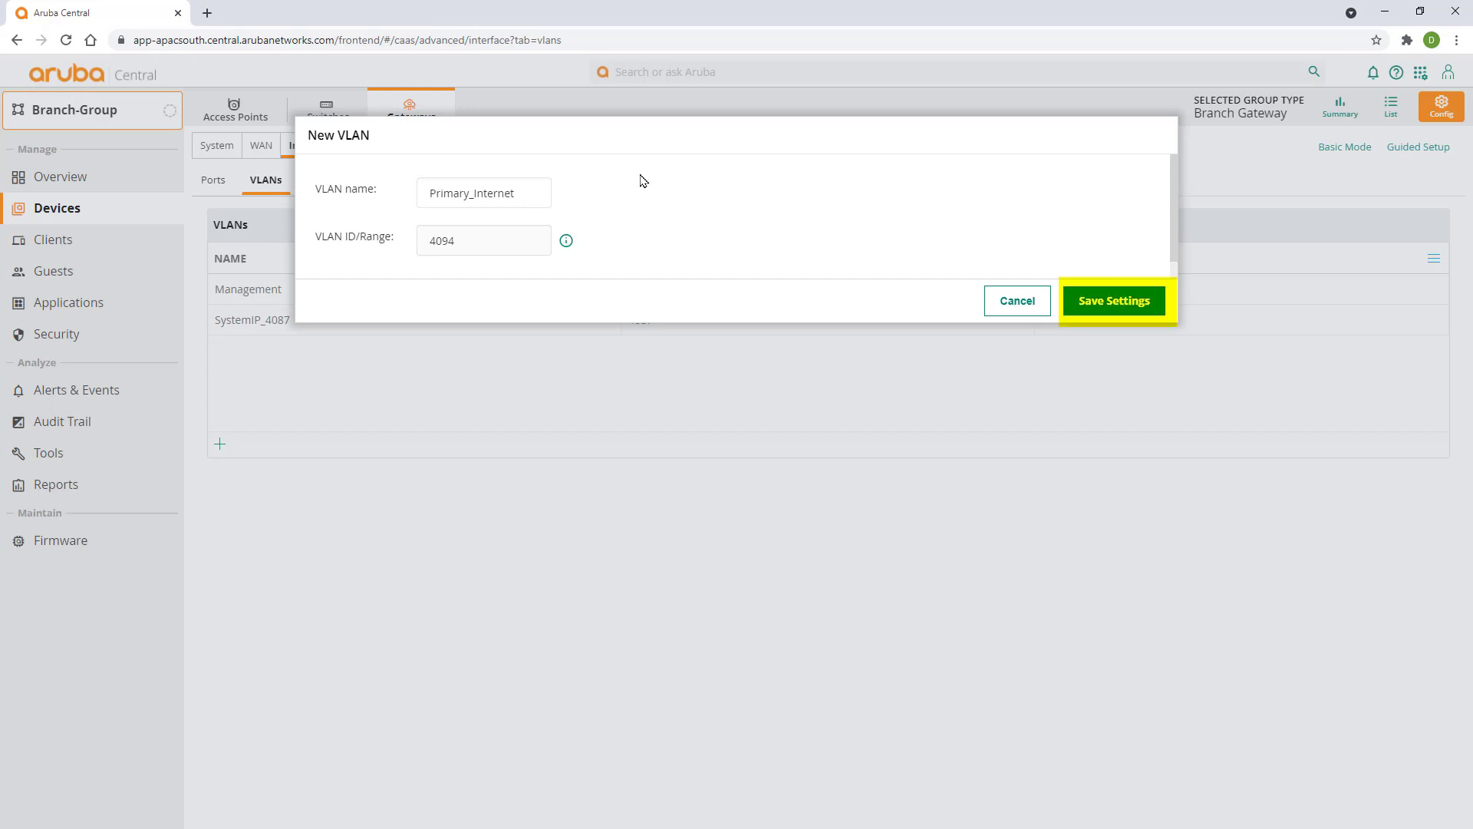
pyautogui.click(1093, 306)
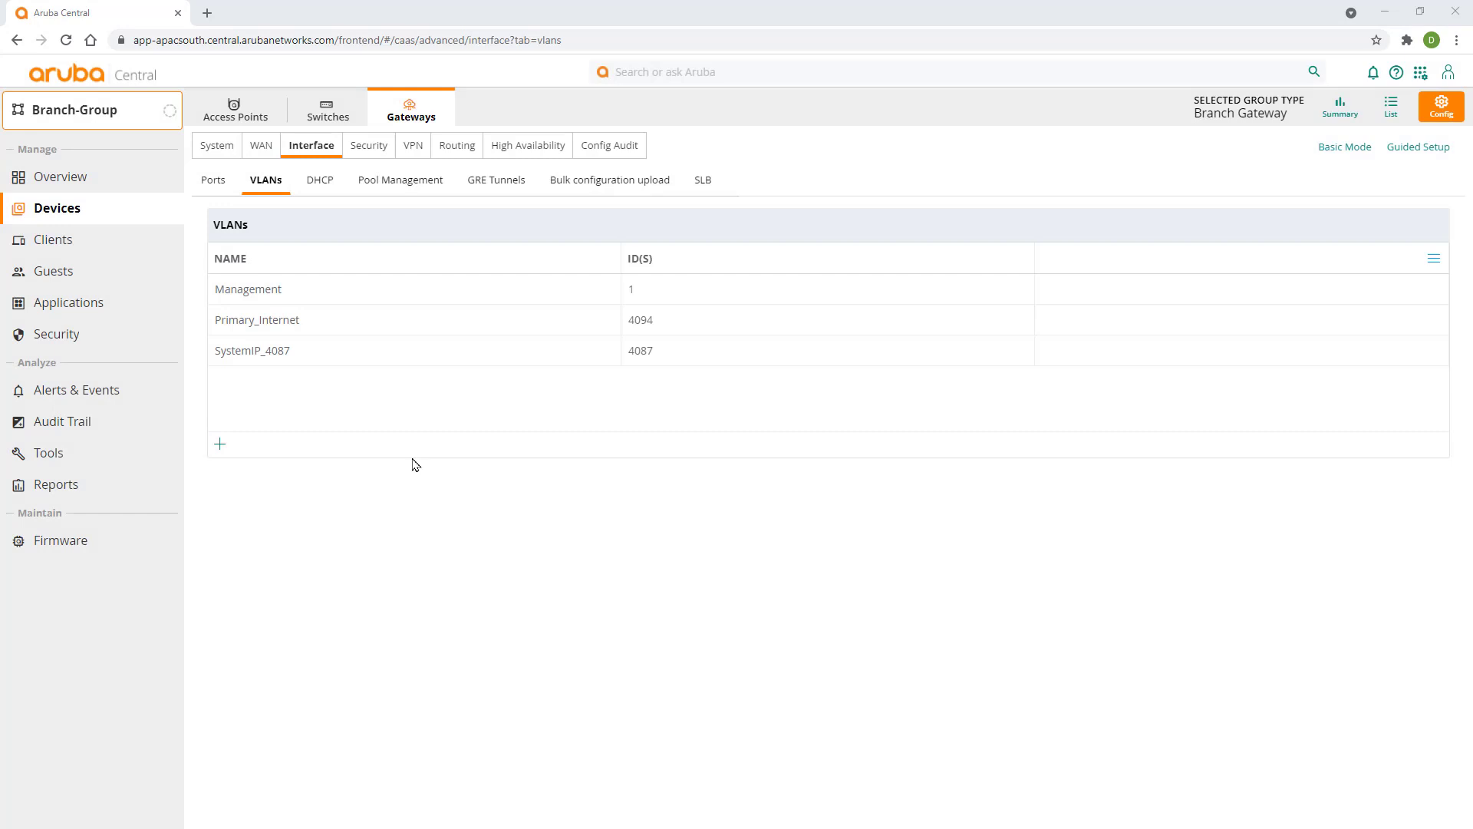
# - Enable routing with DHCP IP assignment on Primary_Internet VLAN 4094 and save the settings
pyautogui.click(313, 330)
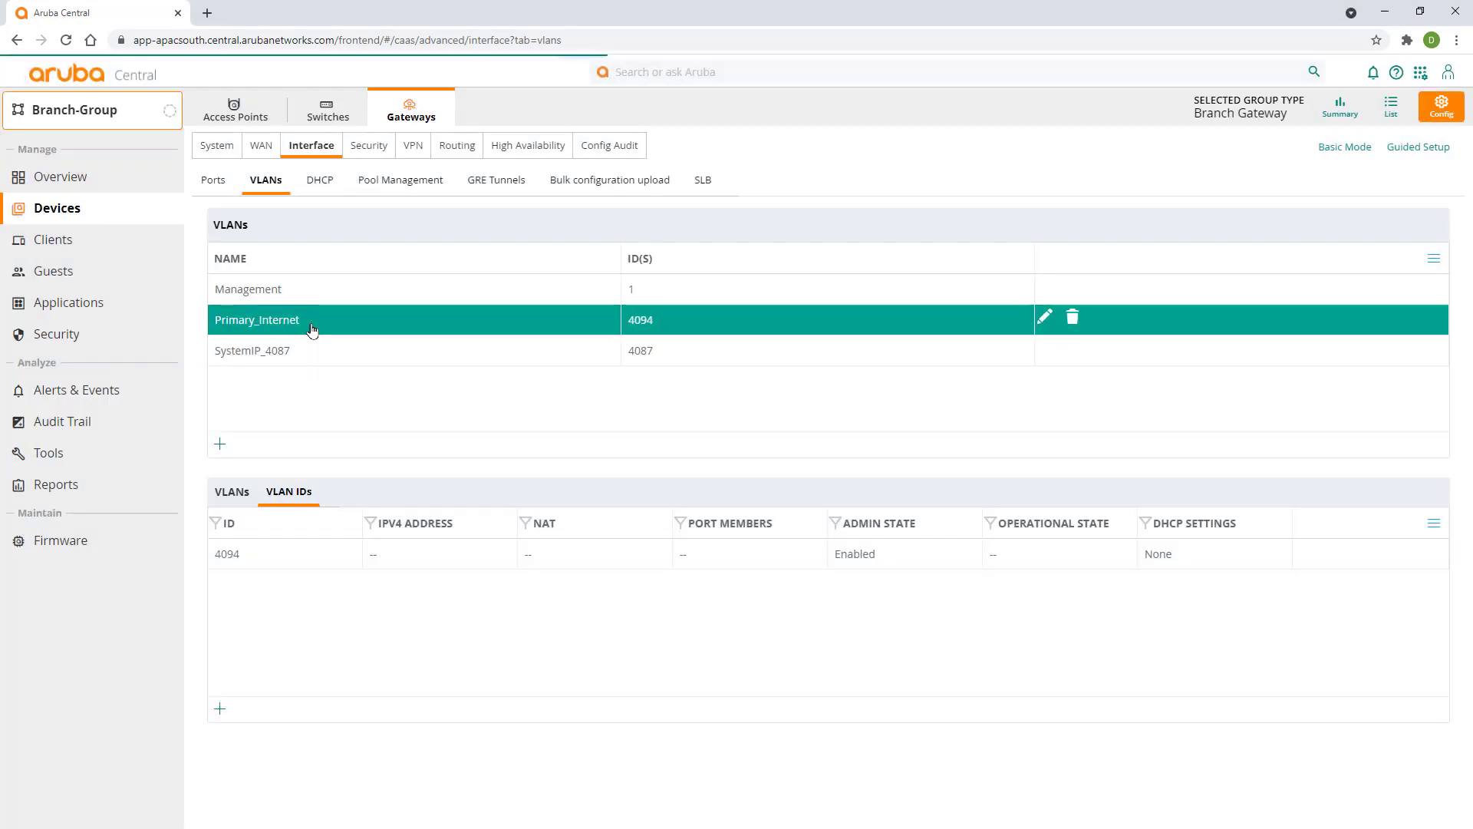
pyautogui.click(292, 566)
pyautogui.scroll(-6, 517, 621)
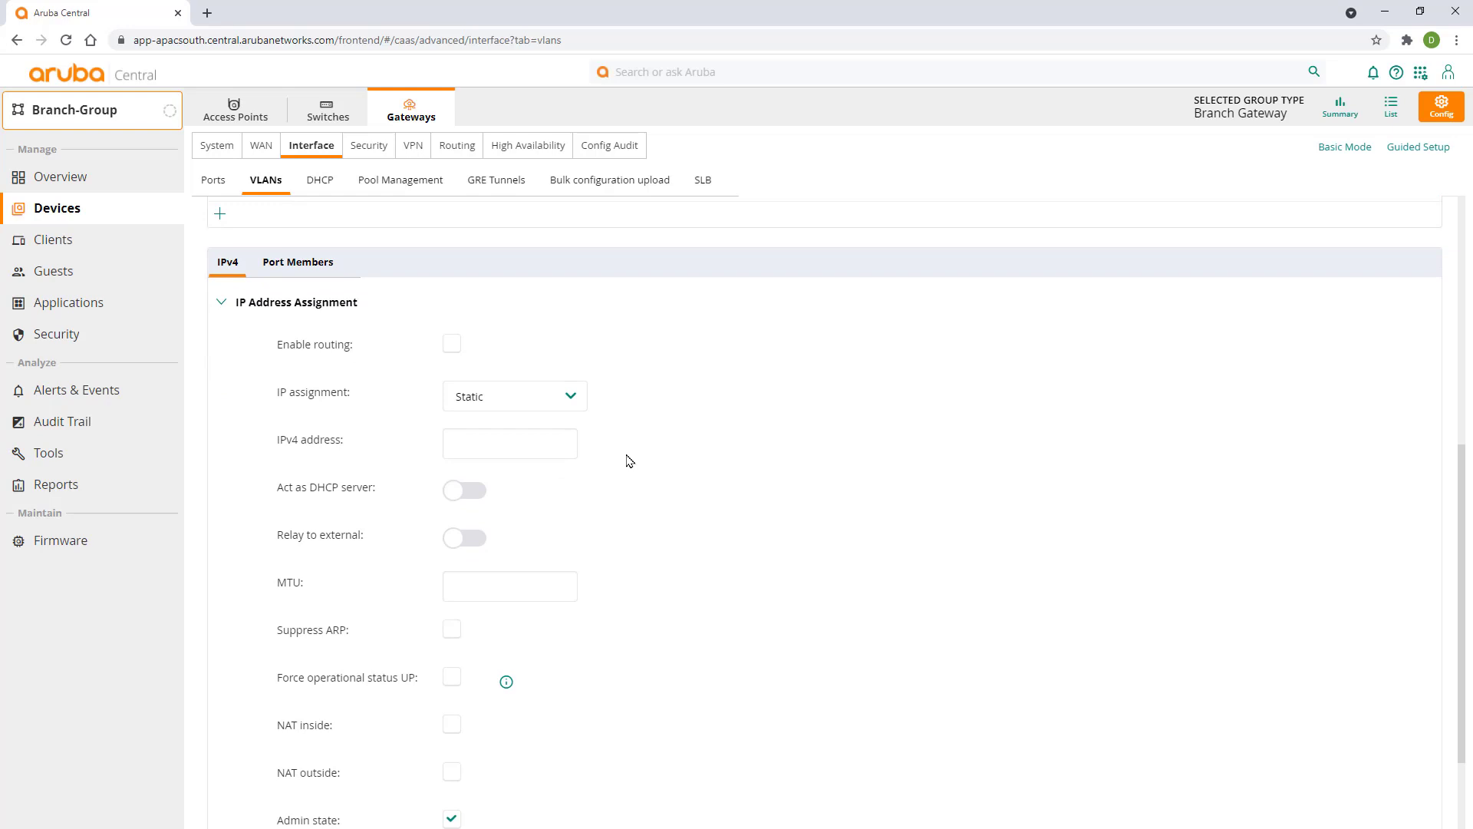
pyautogui.click(452, 346)
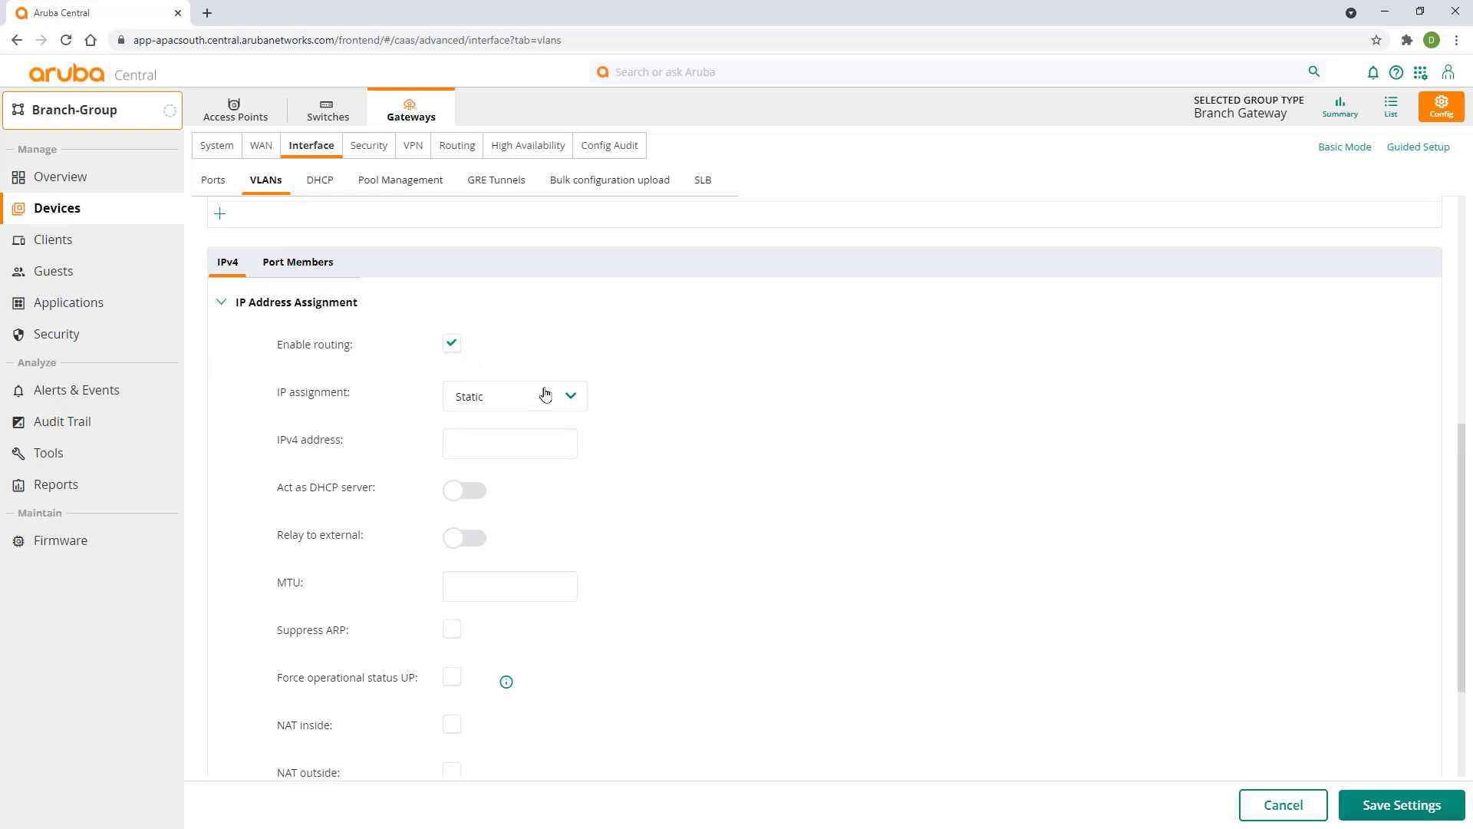
pyautogui.click(542, 397)
pyautogui.click(484, 436)
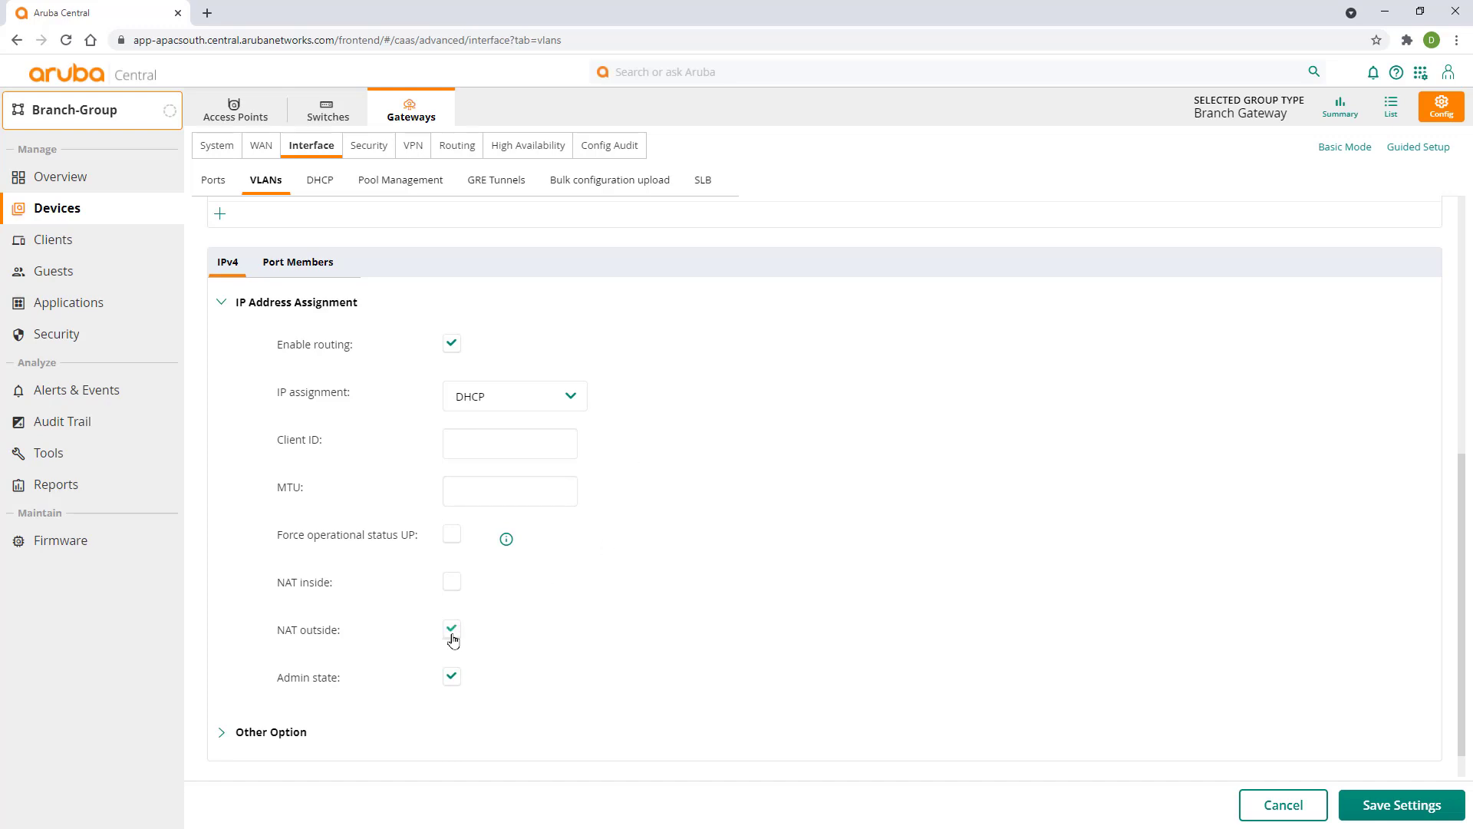
pyautogui.click(1373, 802)
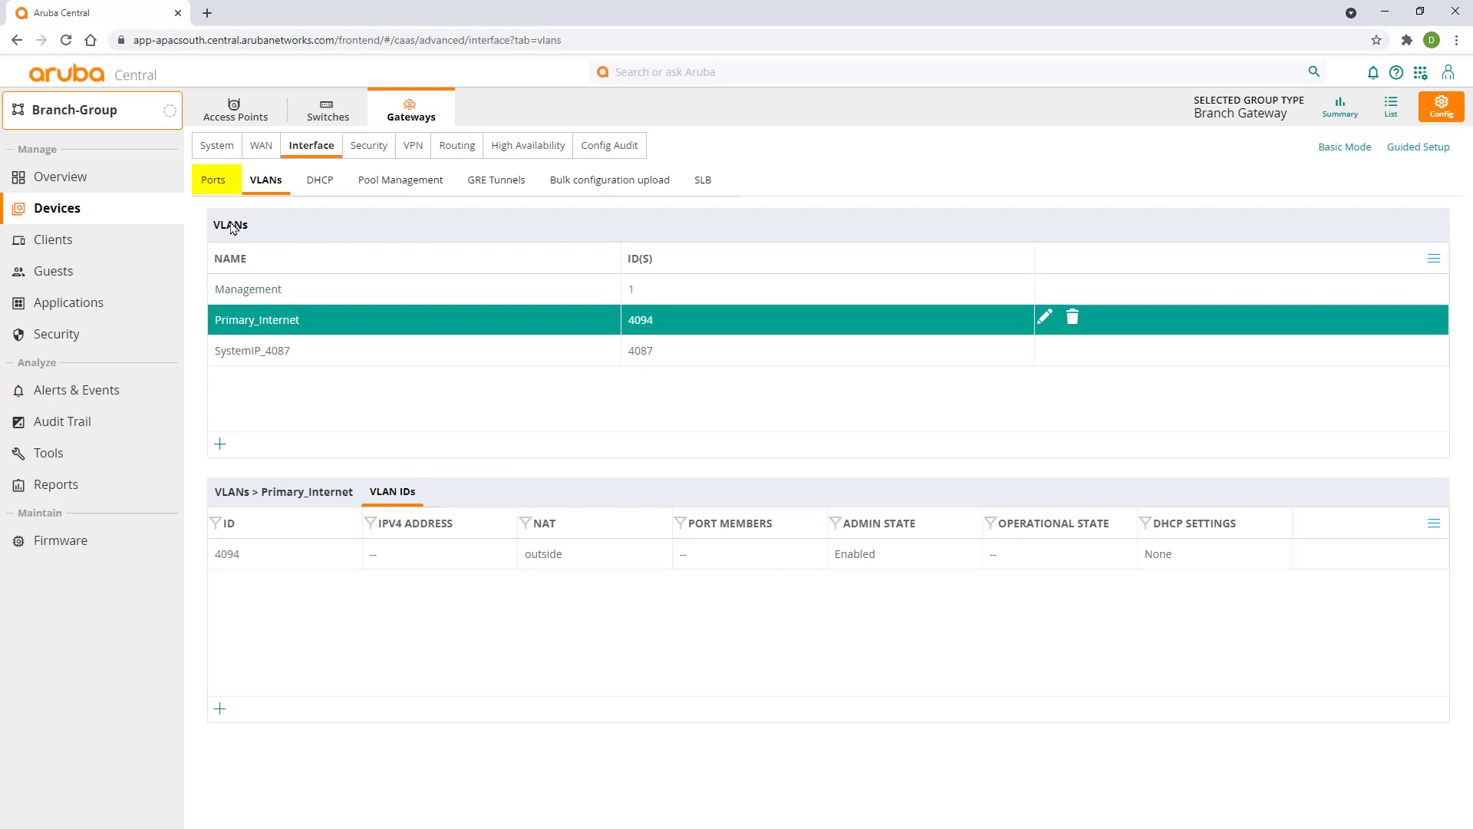
# - Add port GE-0/0/3 to the gateway's Interface > Ports list
pyautogui.click(207, 183)
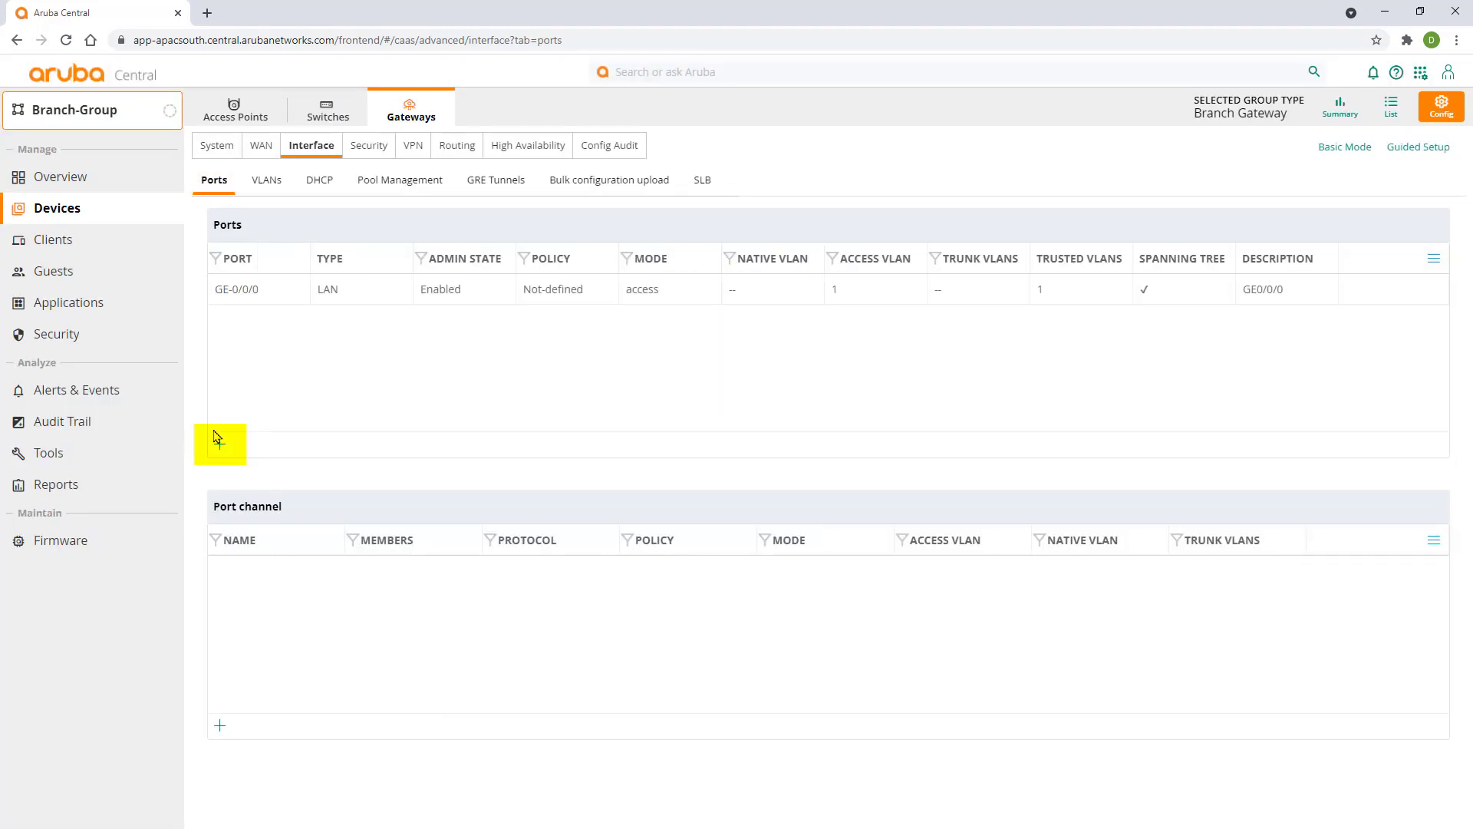
pyautogui.click(219, 445)
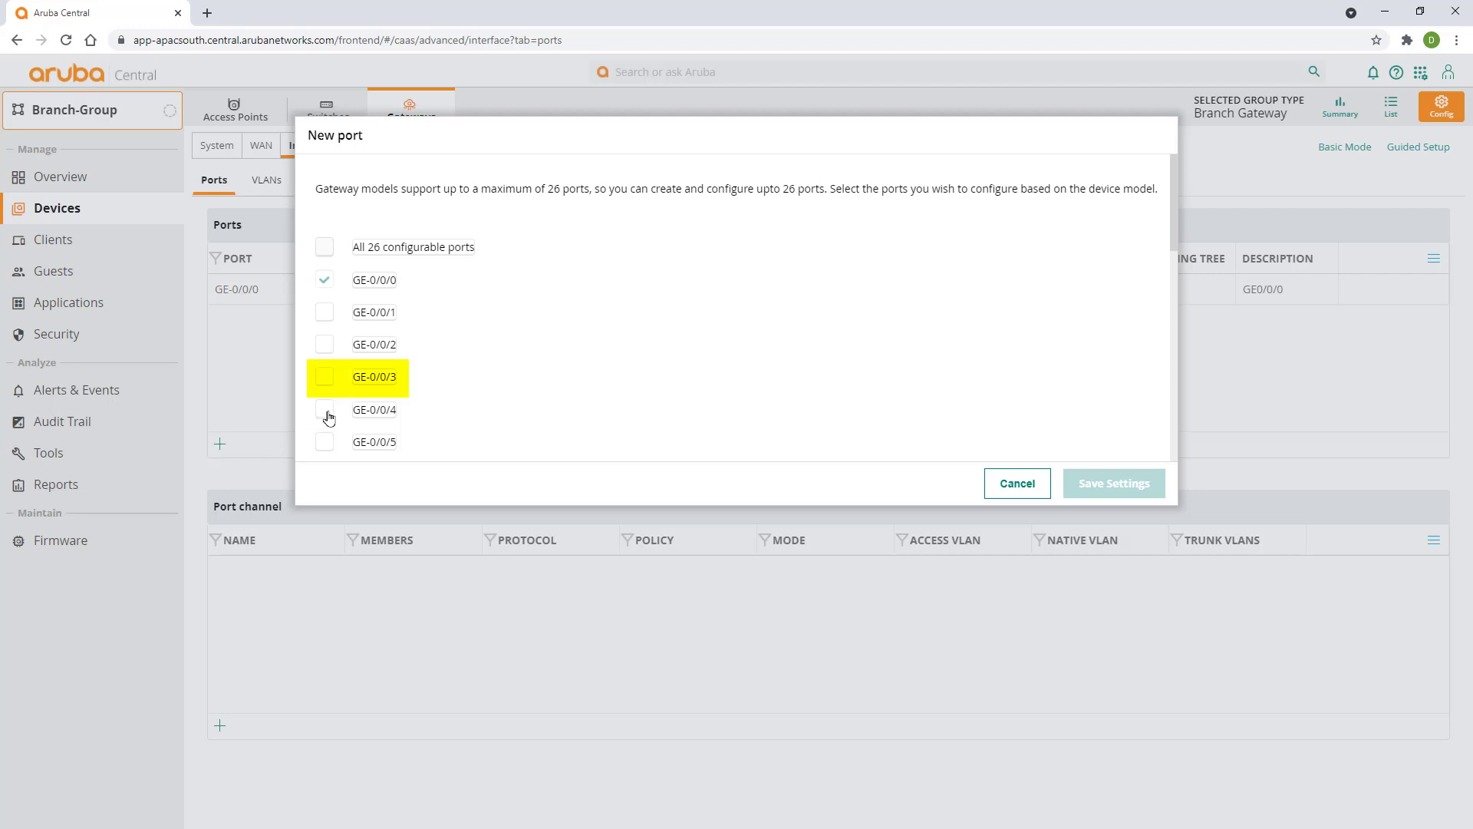
pyautogui.click(325, 377)
pyautogui.click(1119, 488)
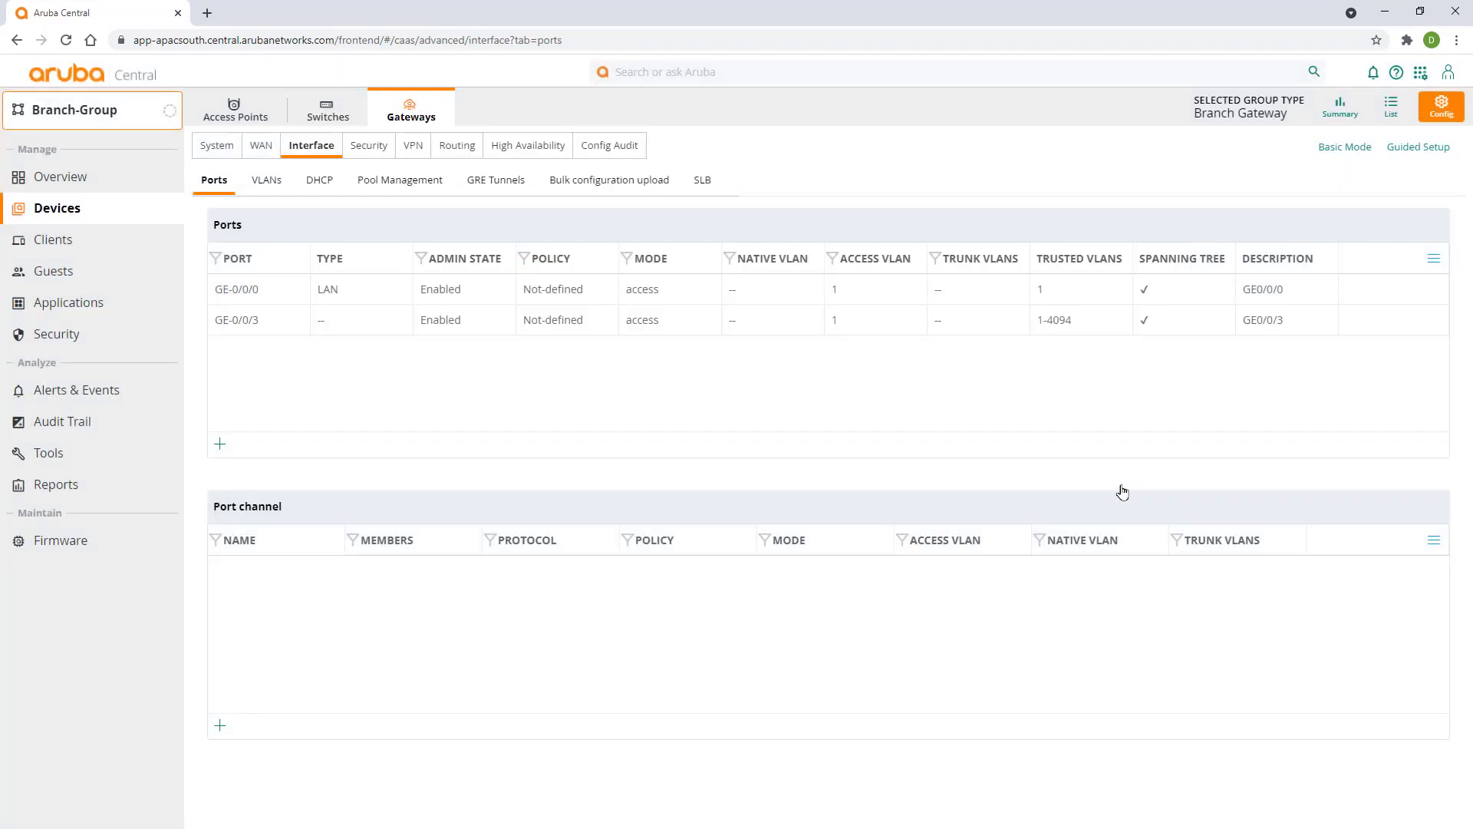
# - Make GE-0/0/3 a WAN port in access VLAN 4094
pyautogui.click(274, 330)
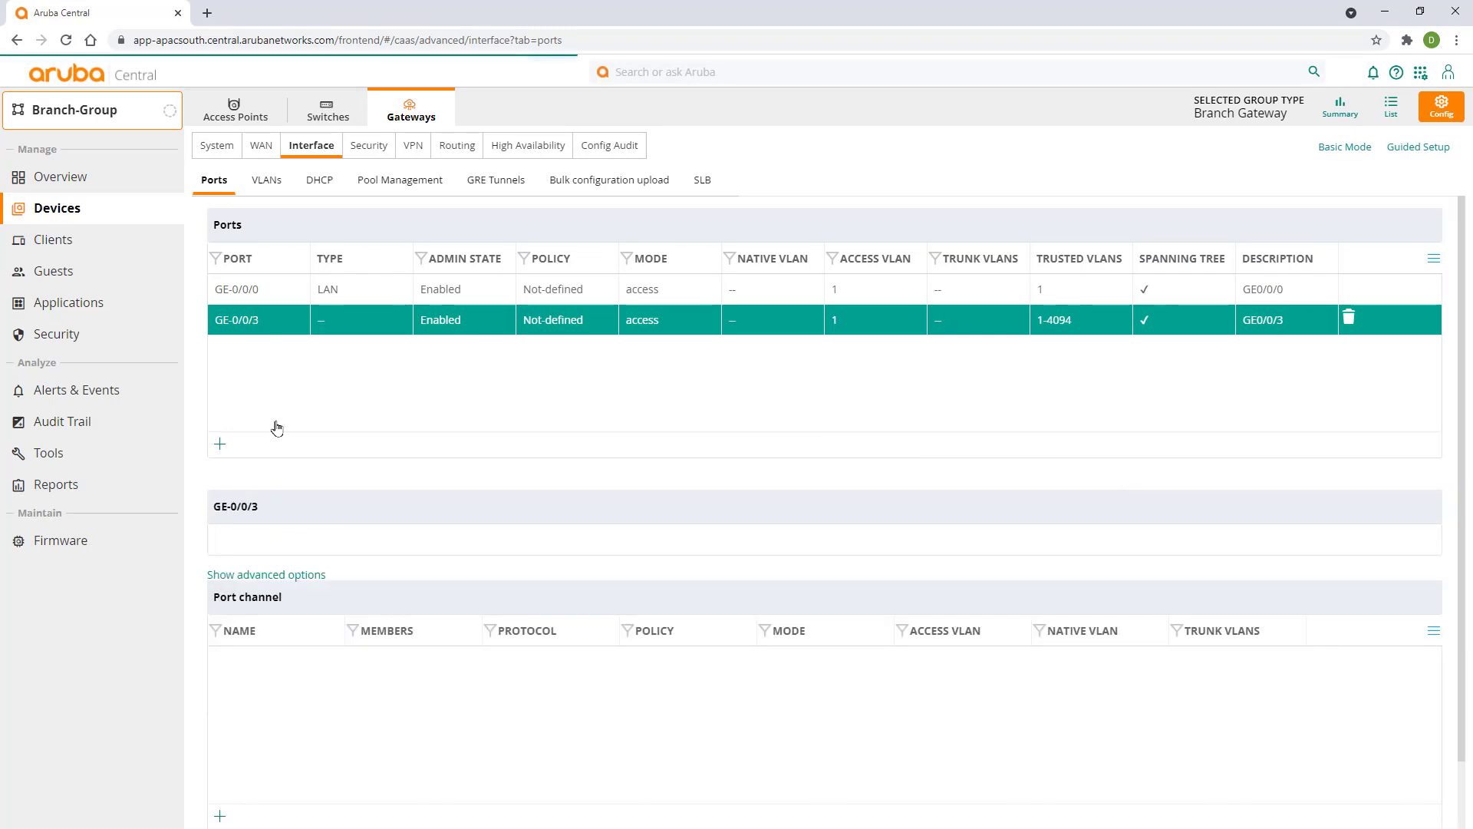
pyautogui.scroll(3, 292, 641)
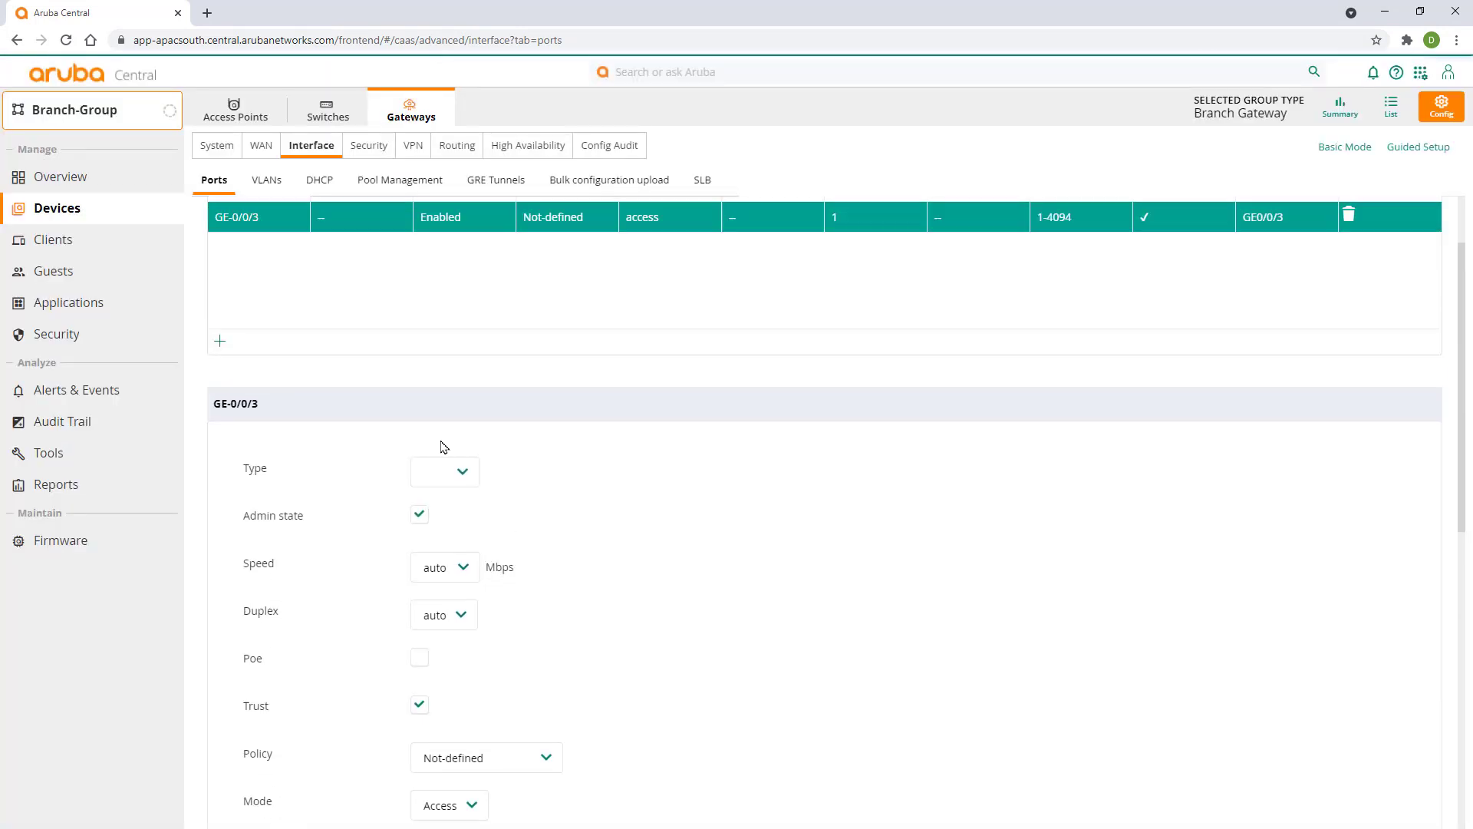
pyautogui.click(464, 473)
pyautogui.click(454, 528)
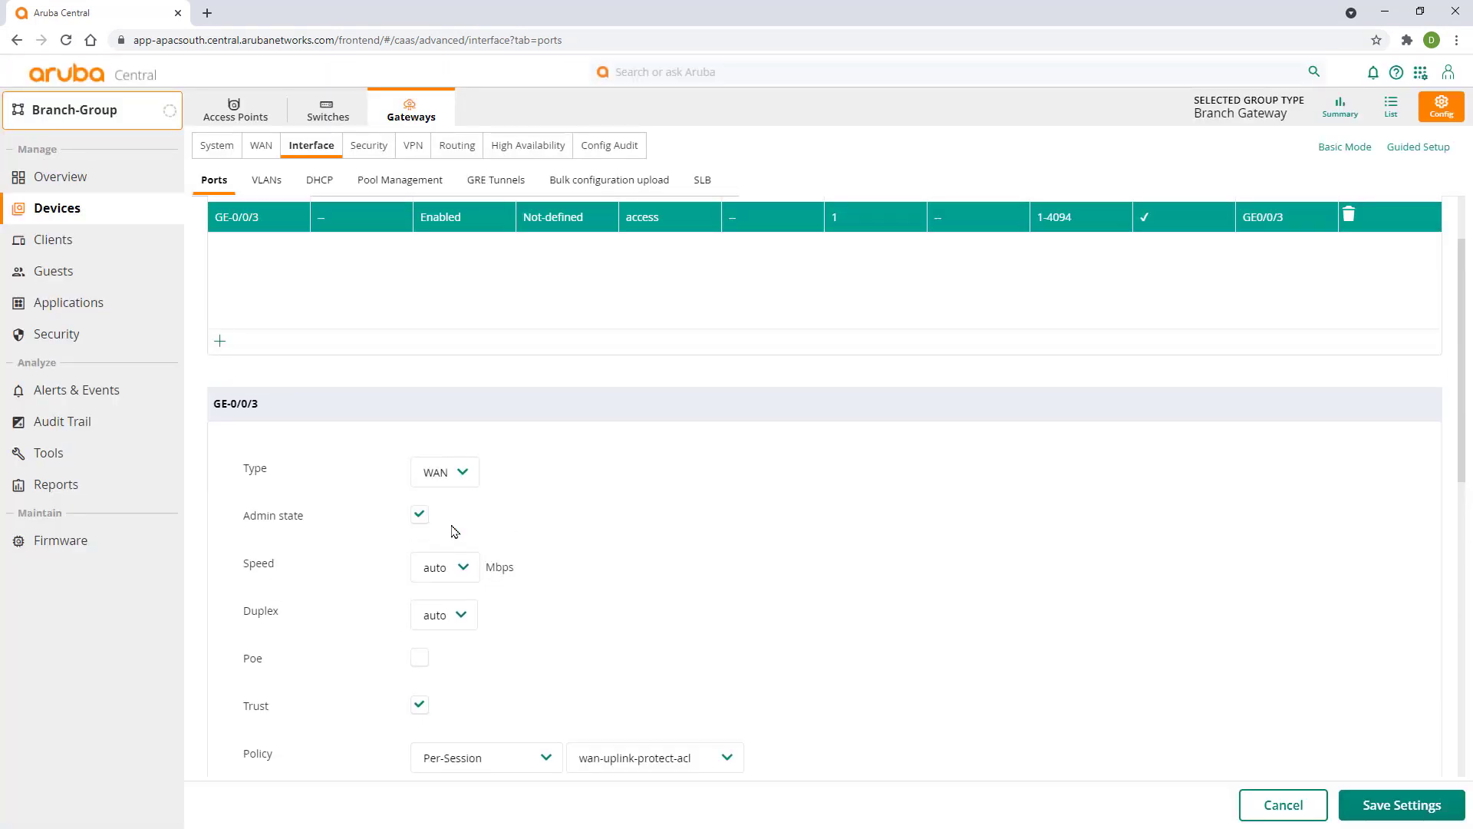
pyautogui.scroll(-4, 542, 520)
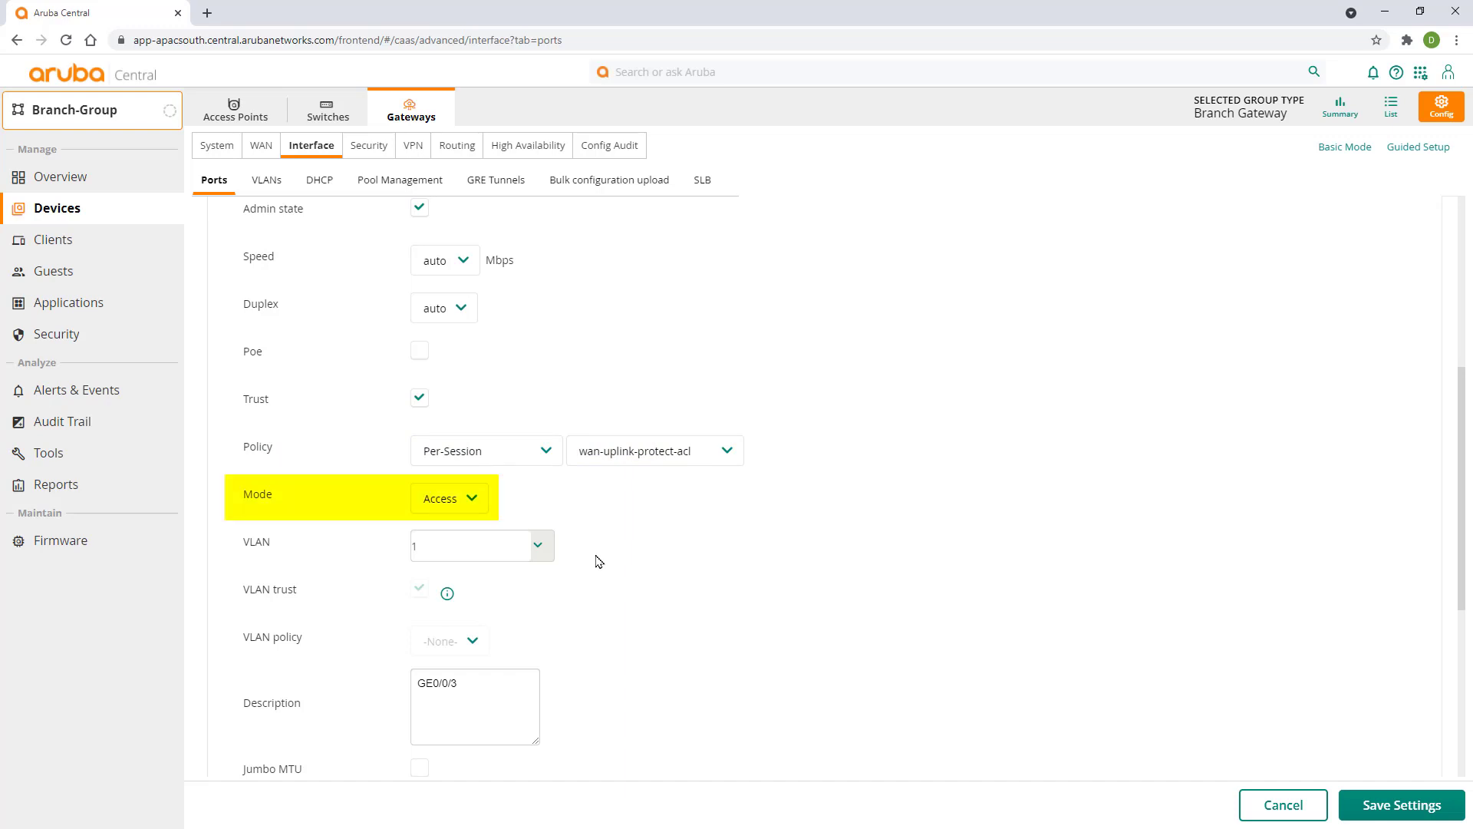
pyautogui.click(542, 547)
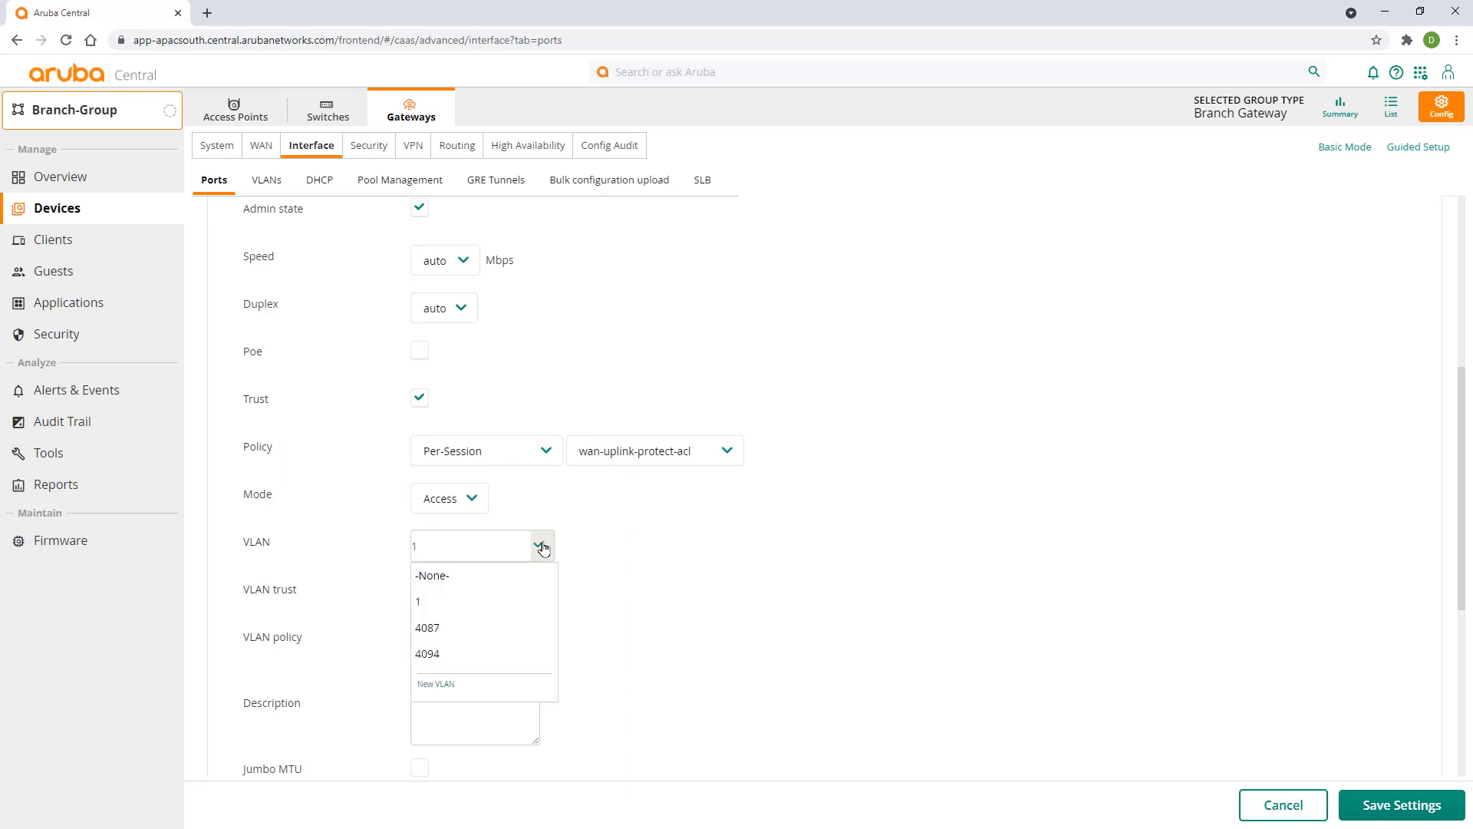
pyautogui.click(458, 654)
# - Disable spanning tree in GE-0/0/3's advanced options and save the port settings
pyautogui.scroll(-2, 704, 570)
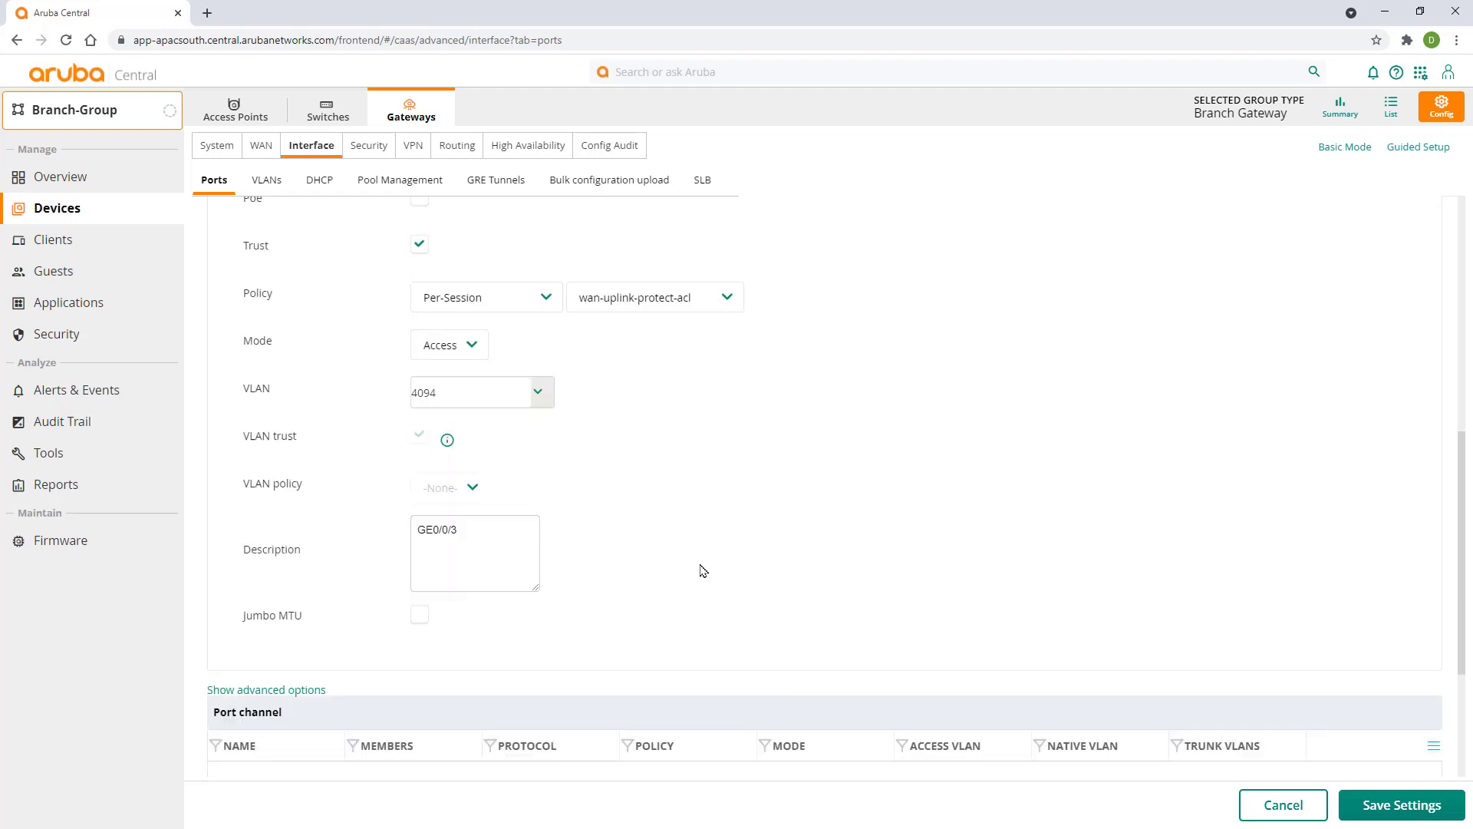
pyautogui.scroll(-1, 698, 568)
pyautogui.click(302, 612)
pyautogui.click(419, 632)
pyautogui.scroll(-4, 614, 632)
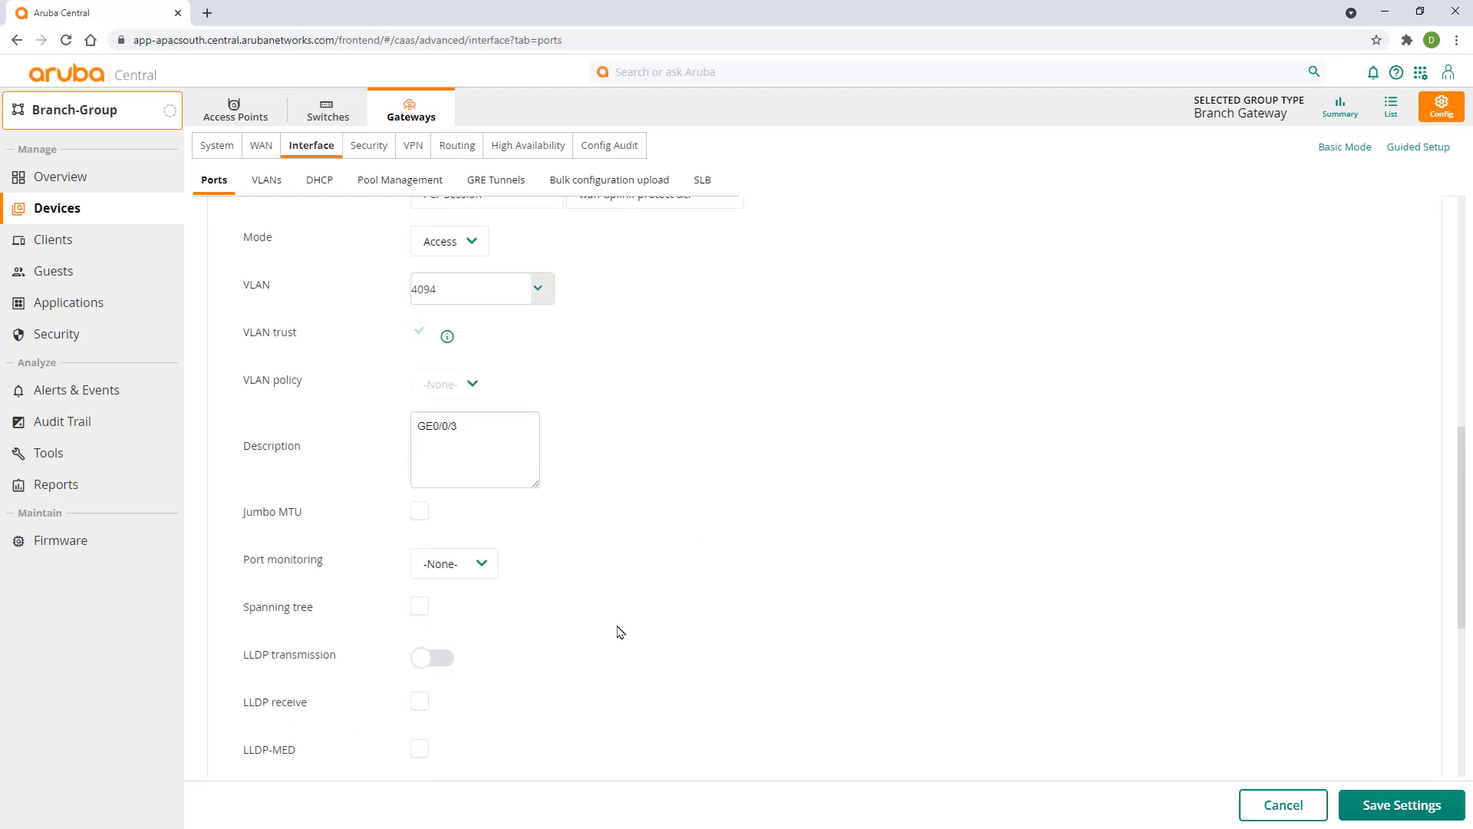
pyautogui.click(1383, 785)
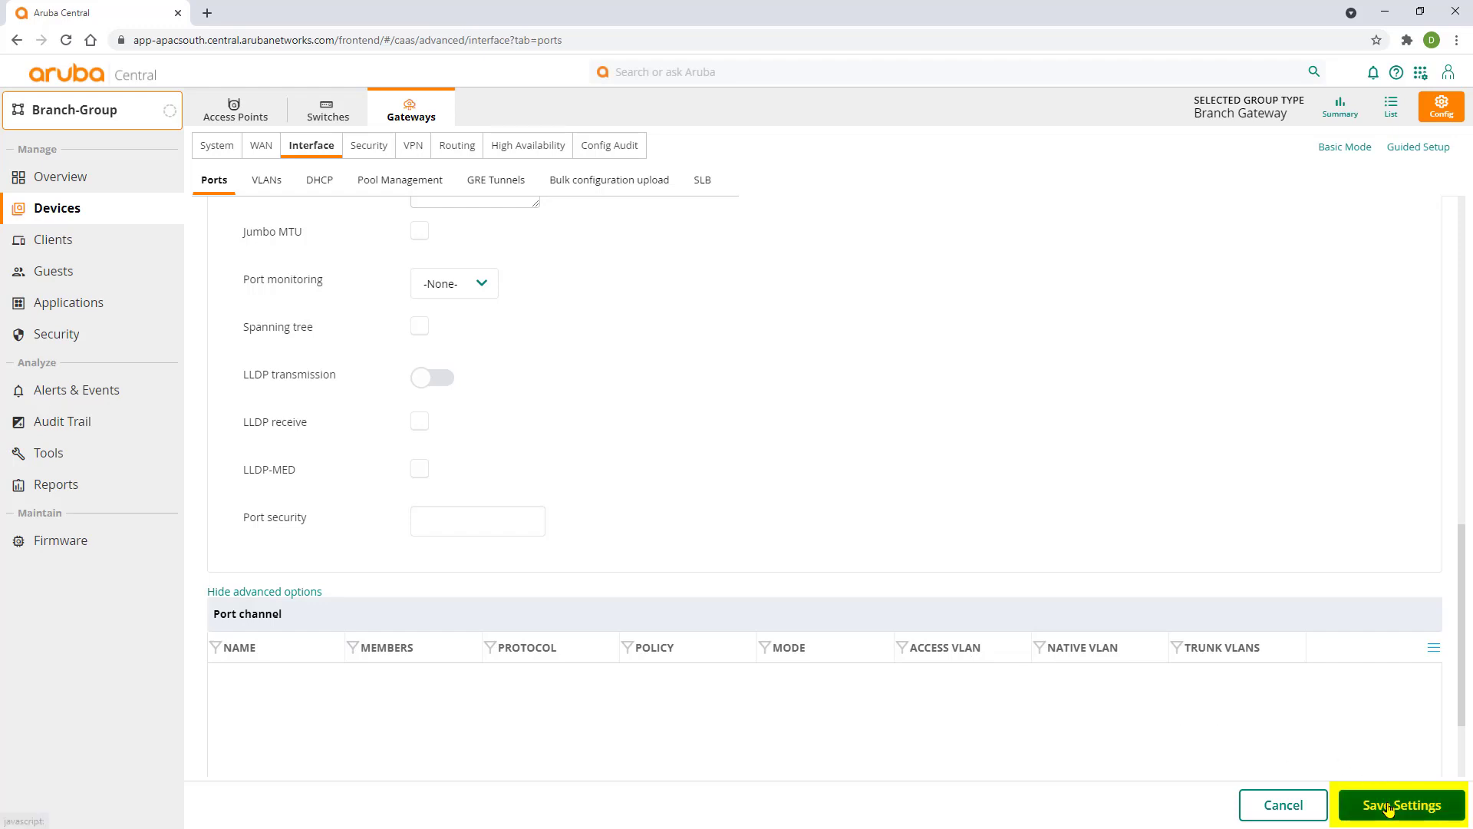
# - Add WAN uplink Primary_Internet with link type INET, interface VLAN 4094 and 20 Mbps speed
pyautogui.click(262, 147)
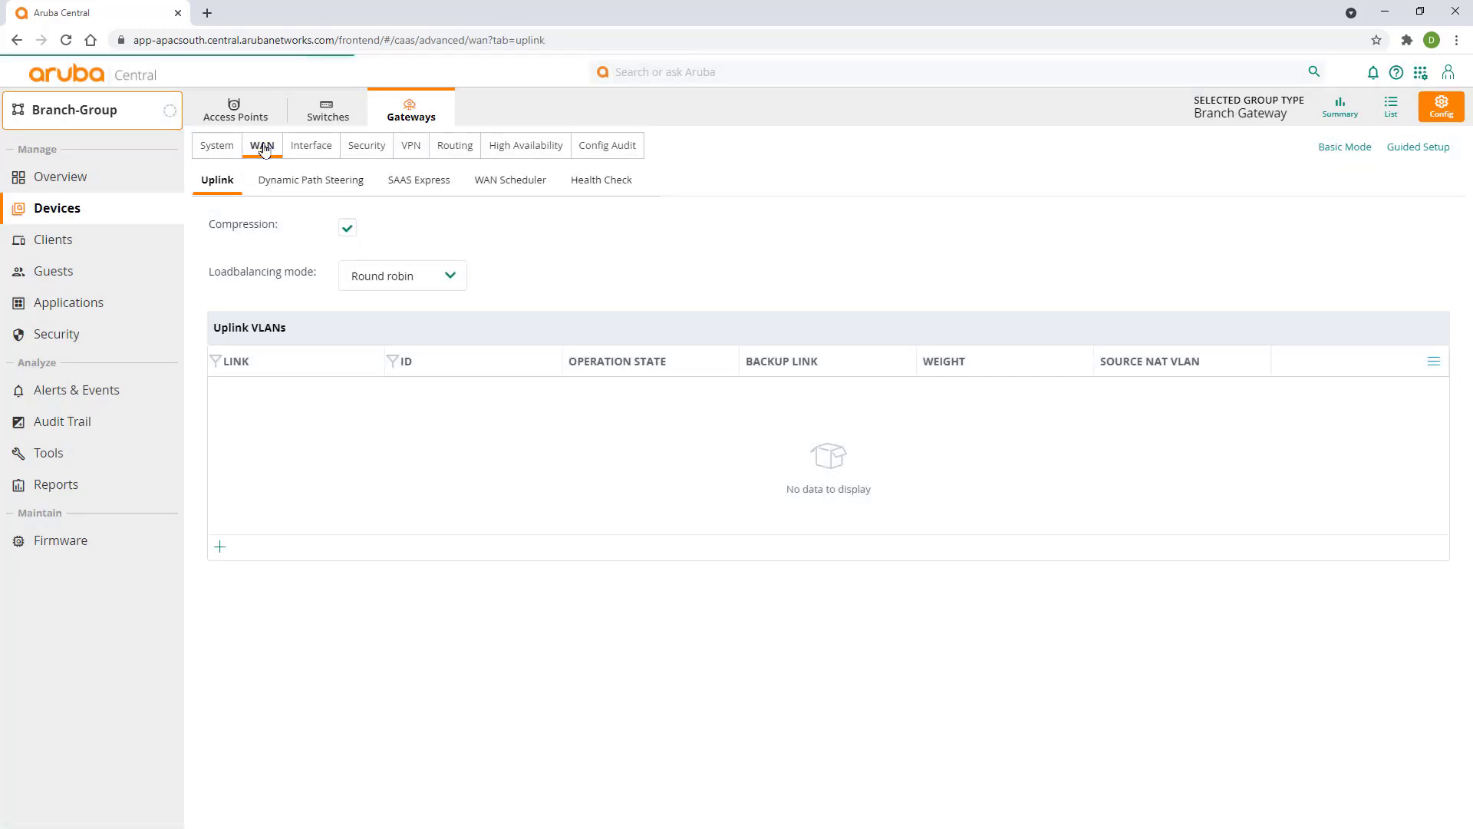
pyautogui.click(221, 550)
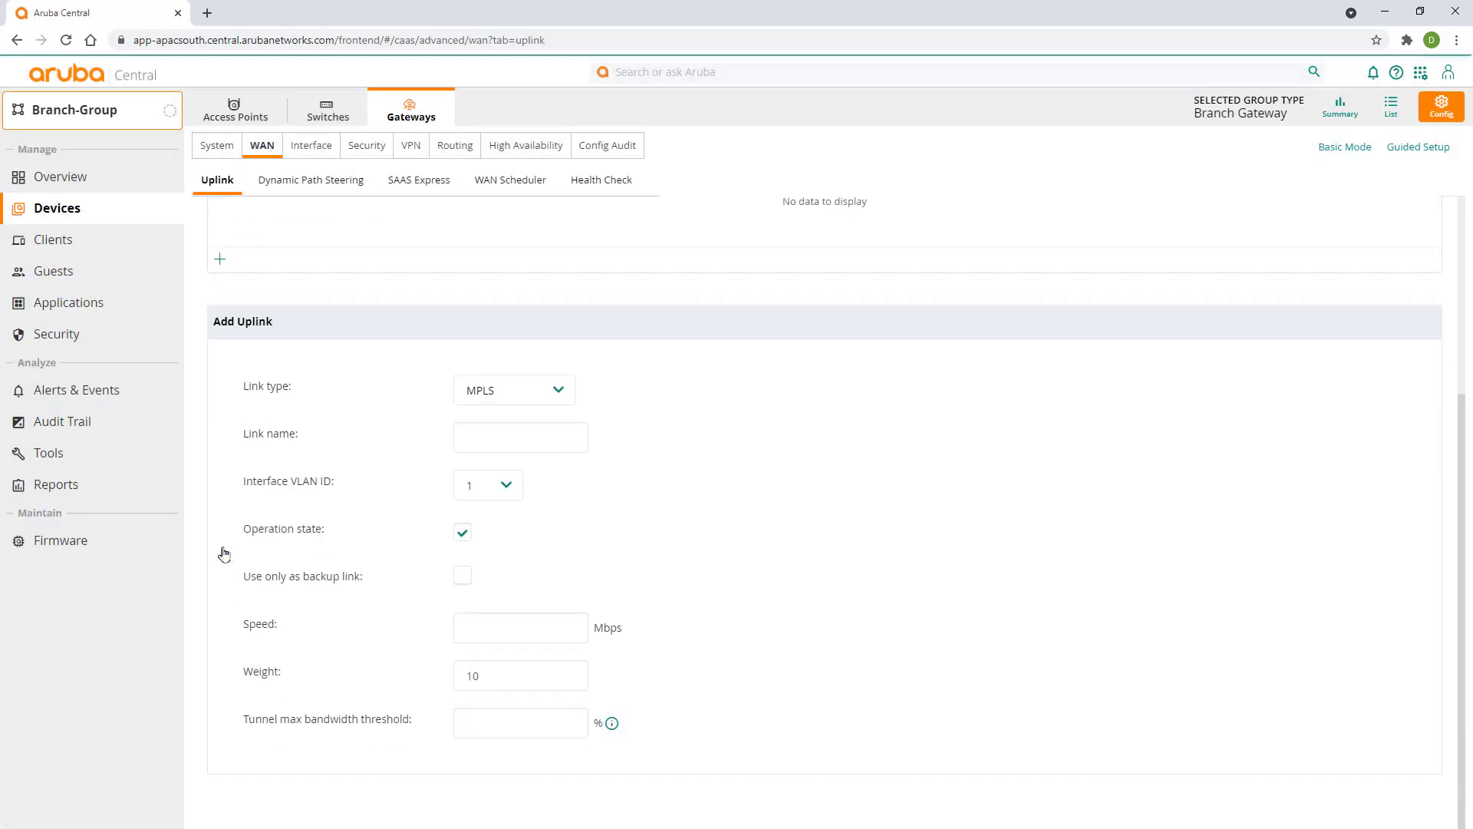
pyautogui.click(527, 393)
pyautogui.click(510, 432)
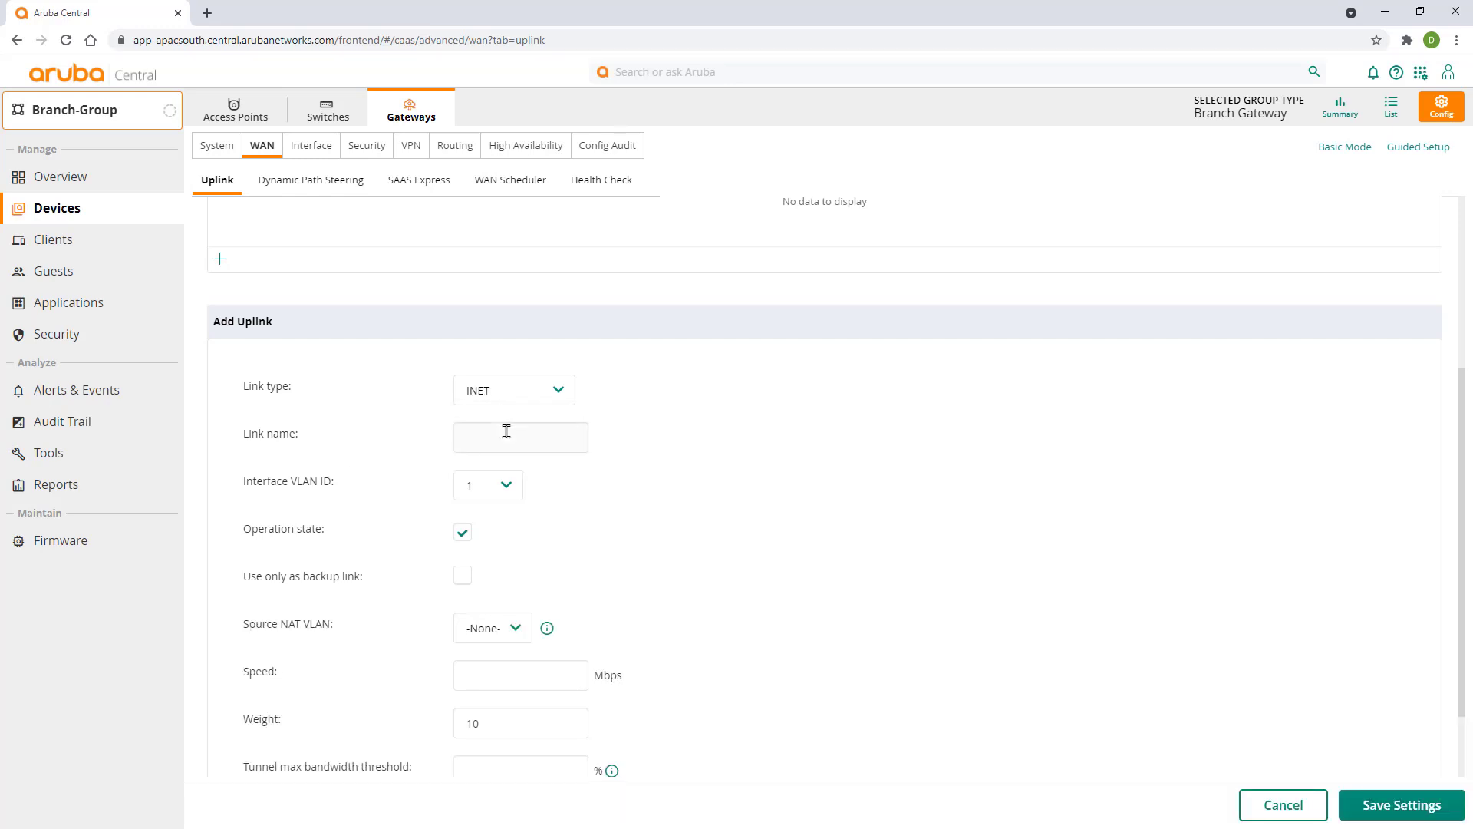
pyautogui.write('Primary_Internet')
pyautogui.click(526, 484)
pyautogui.click(493, 541)
pyautogui.scroll(-1, 744, 561)
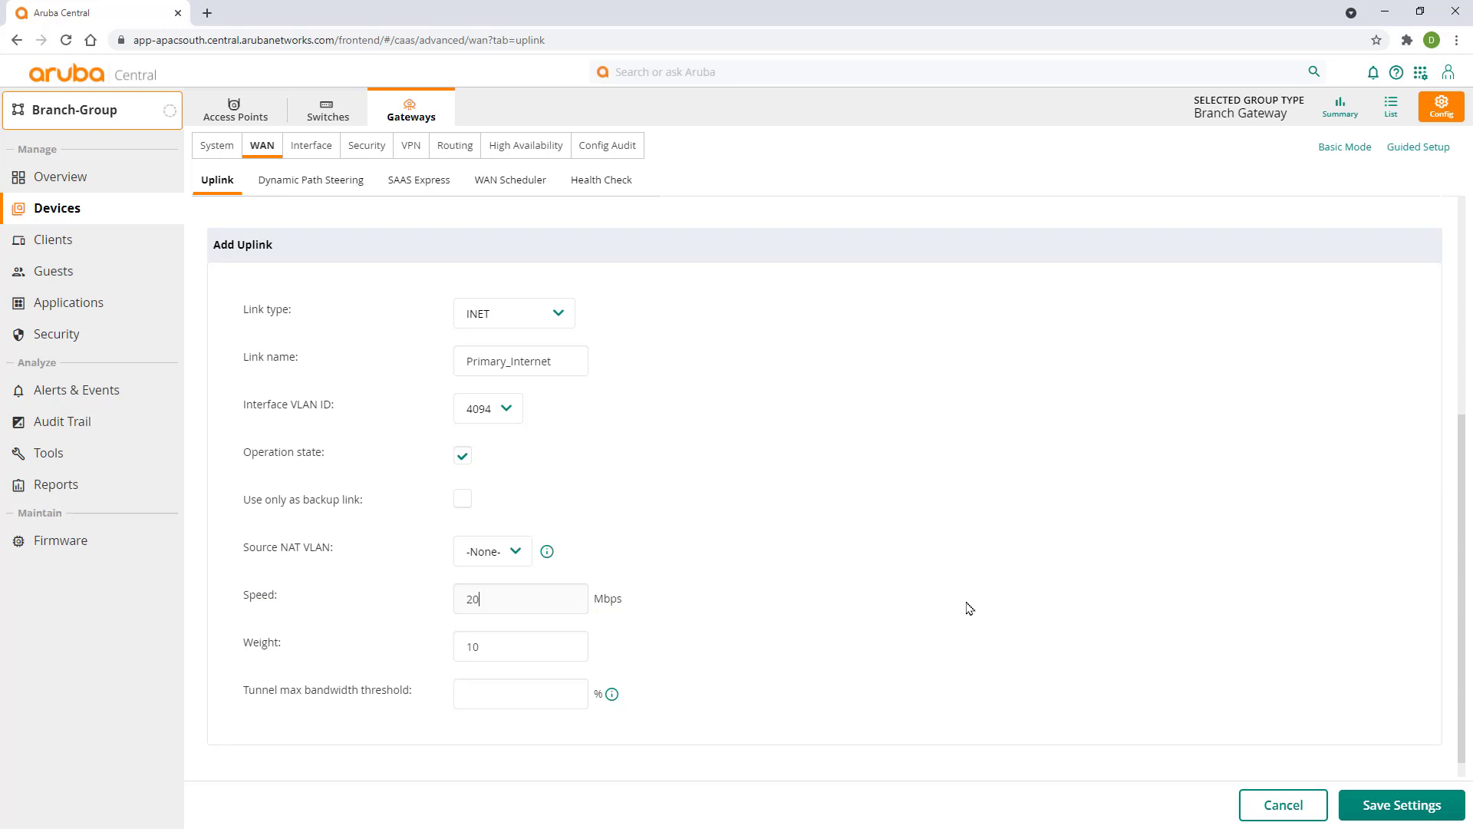
pyautogui.click(1375, 807)
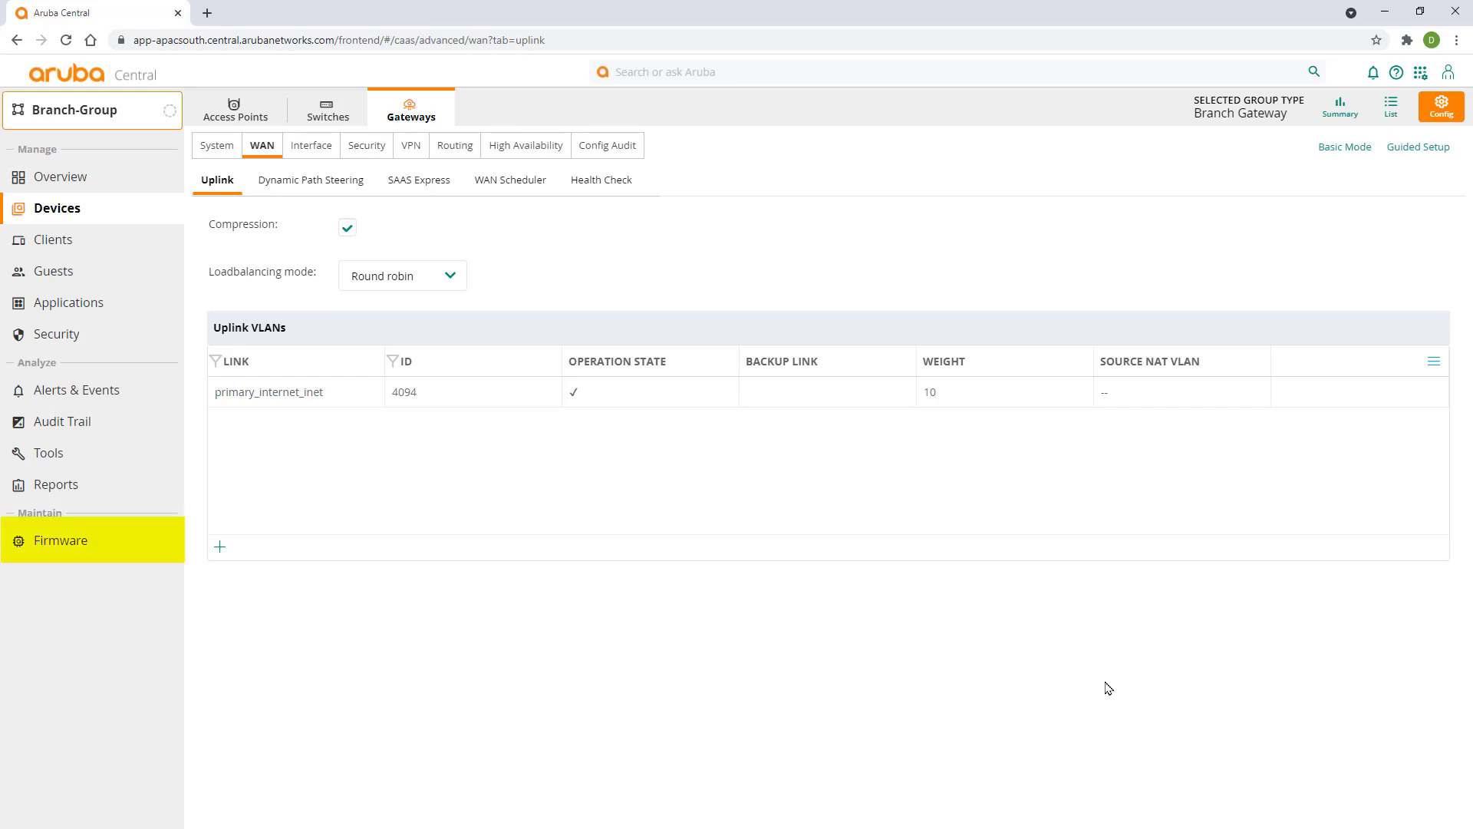
# - Enable gateway firmware compliance at version 8.7.0.0-2.3.0.3_81616 with automatic reboot, and confirm
pyautogui.click(73, 549)
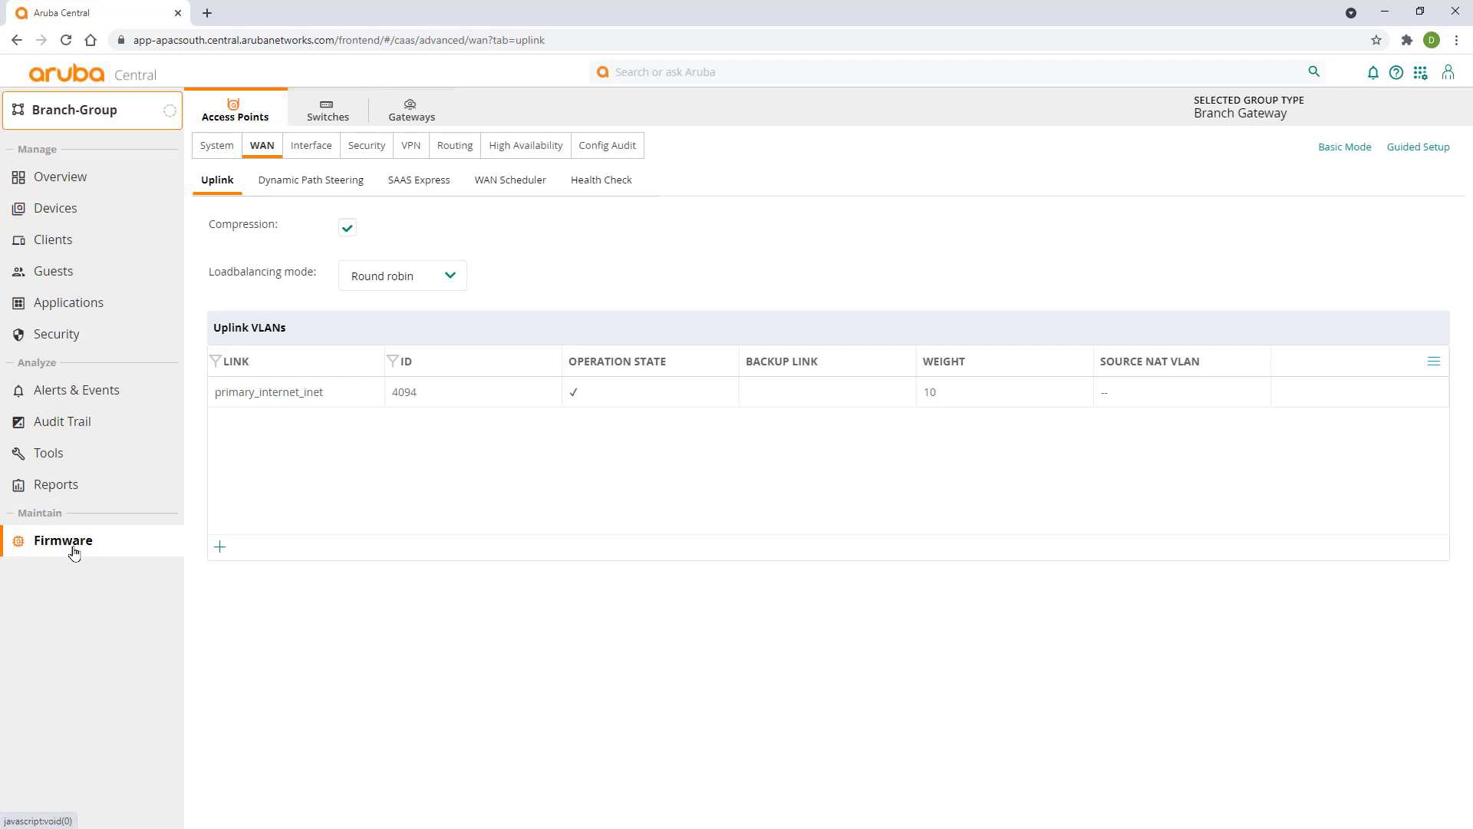
pyautogui.click(411, 113)
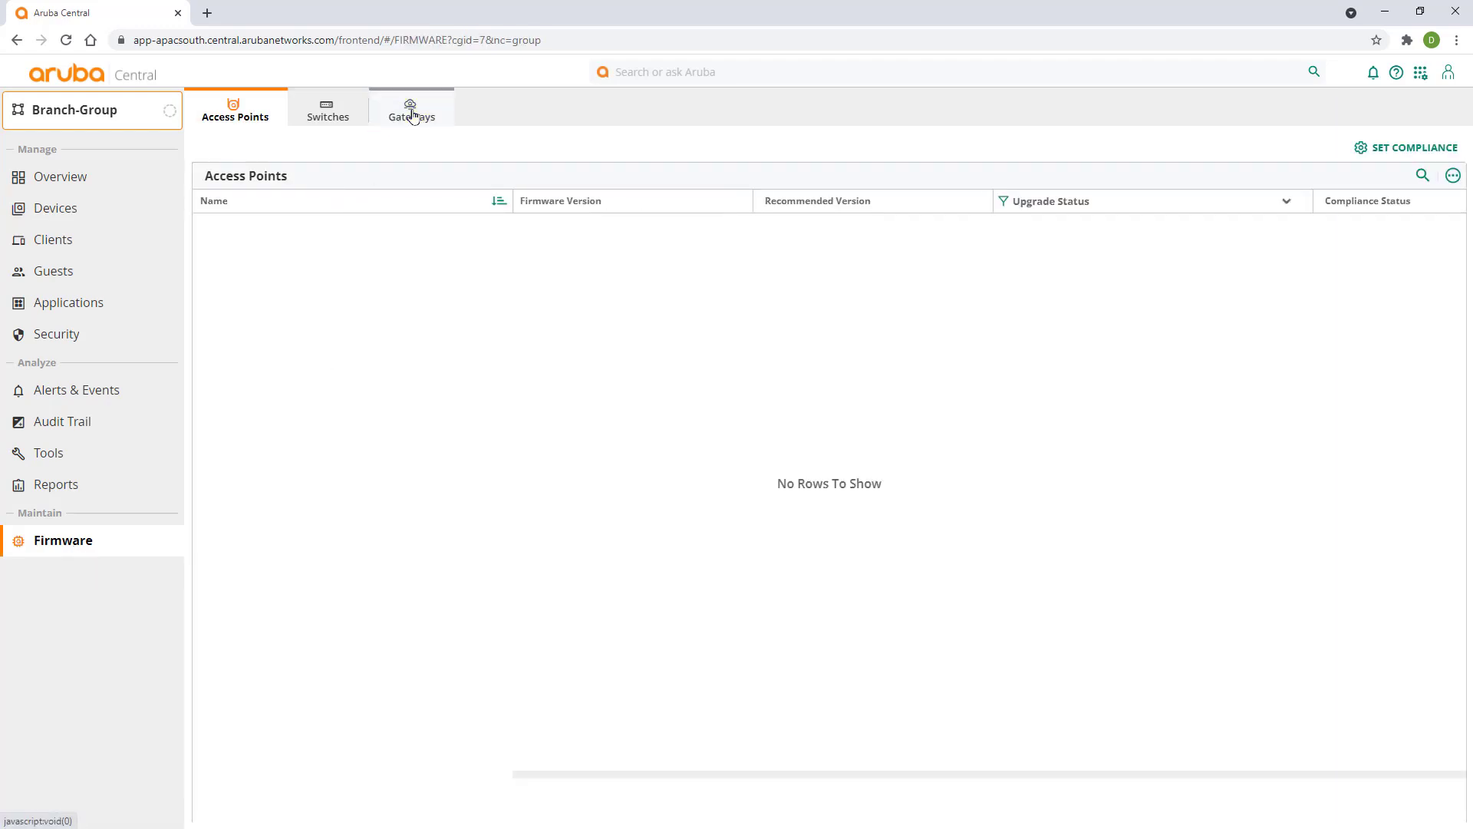
pyautogui.click(1383, 150)
pyautogui.click(720, 140)
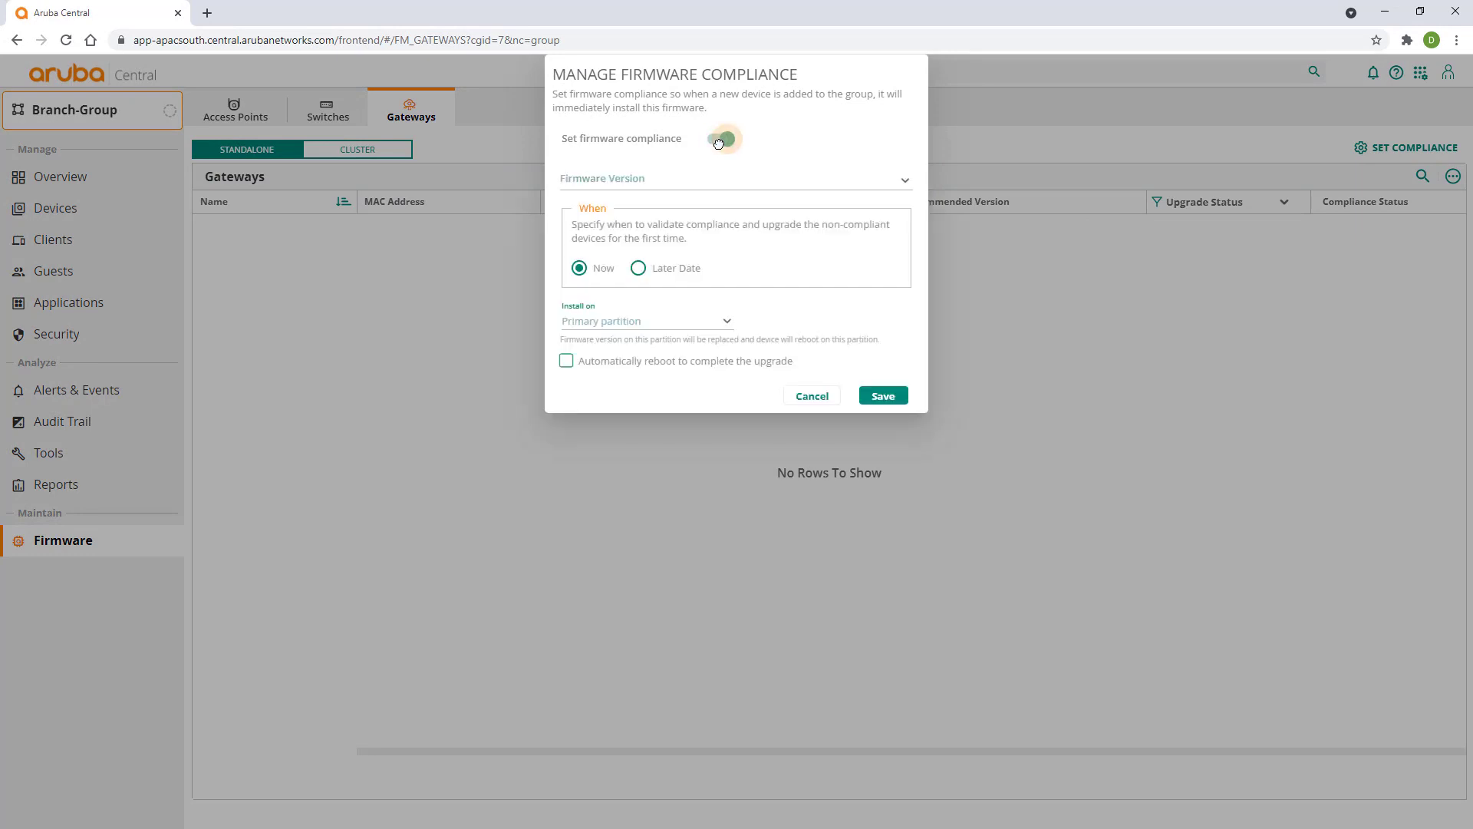
pyautogui.click(698, 179)
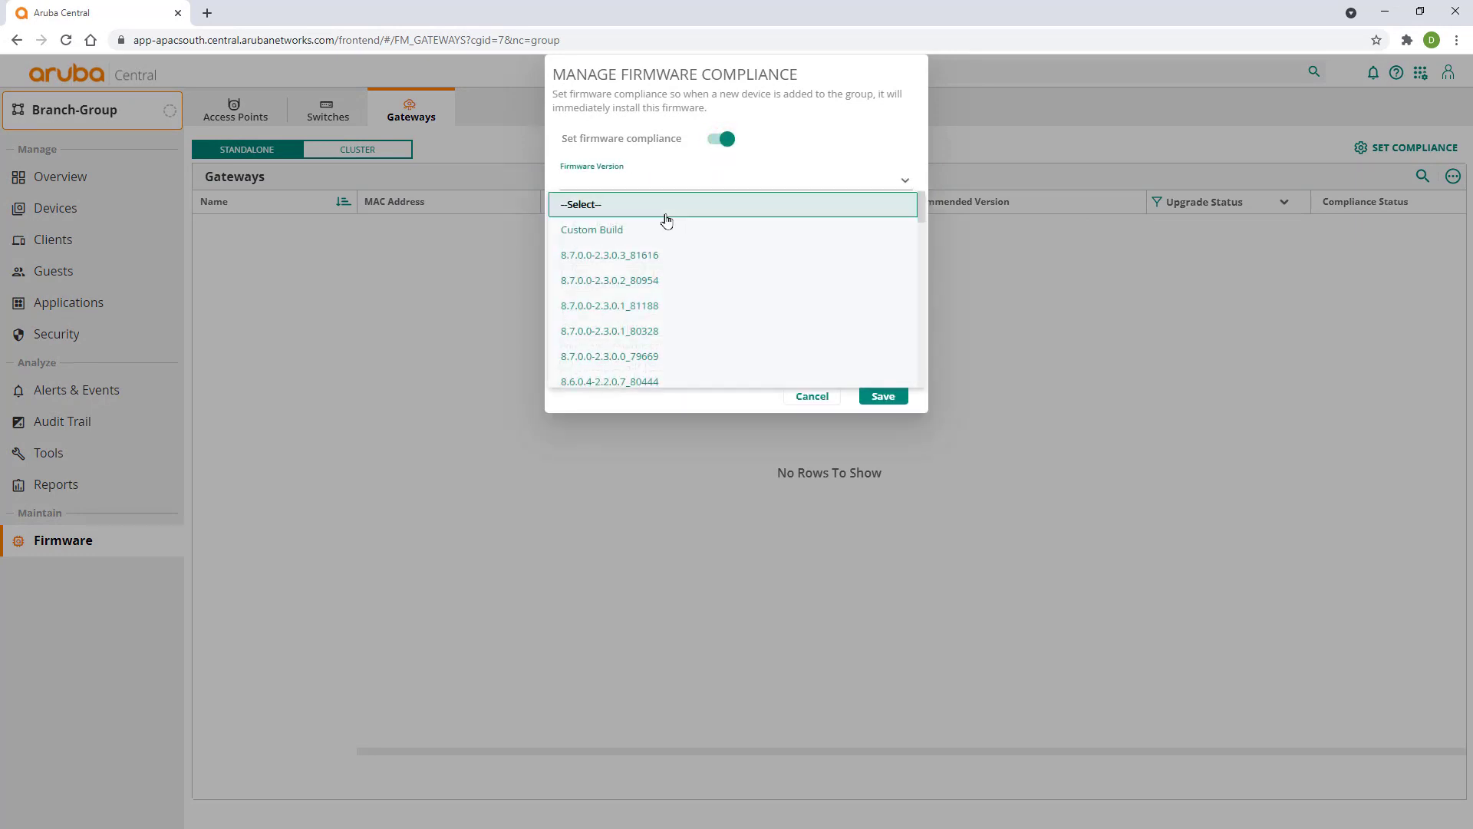
pyautogui.click(656, 257)
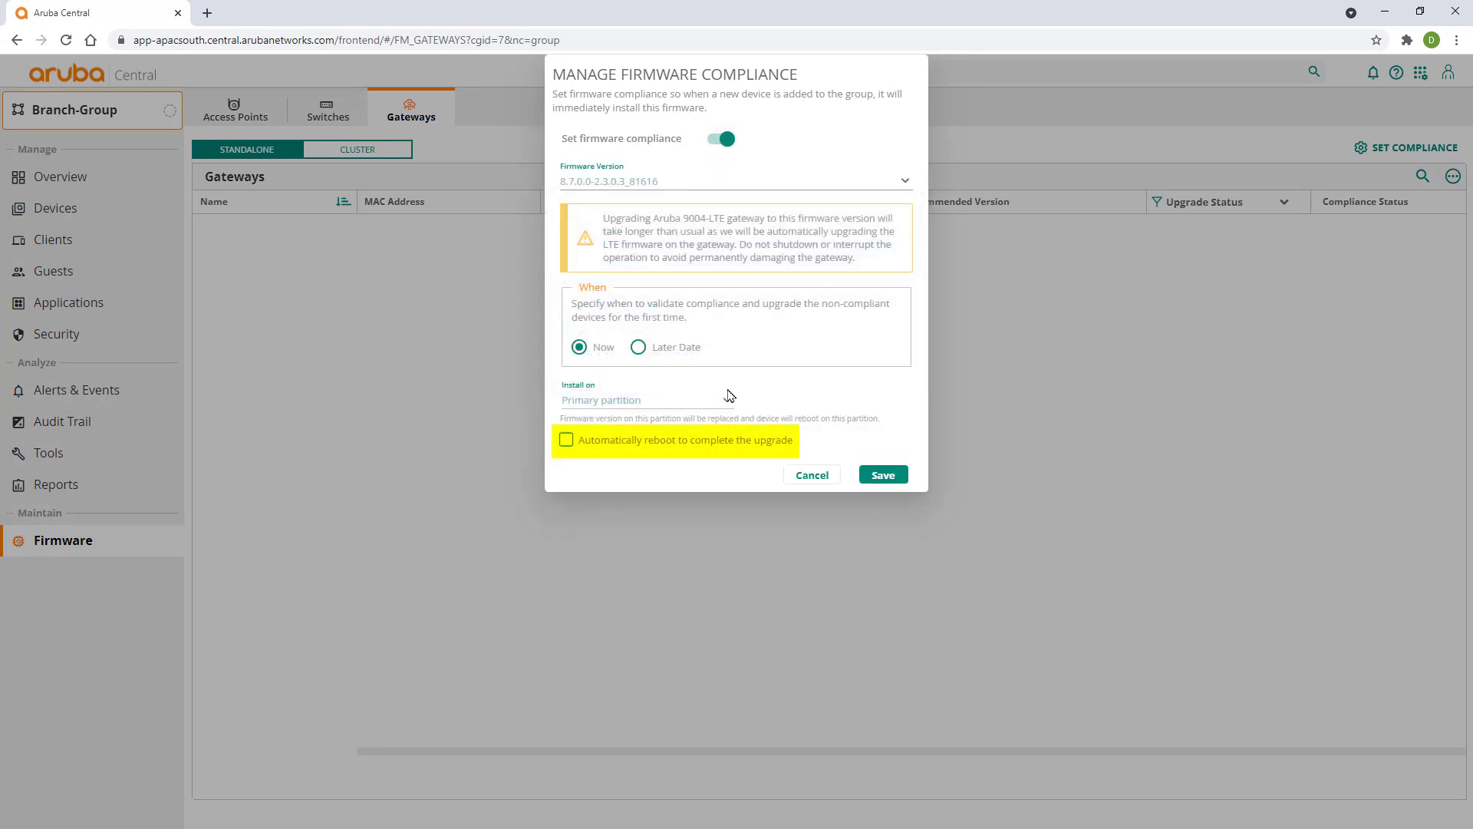
pyautogui.click(565, 443)
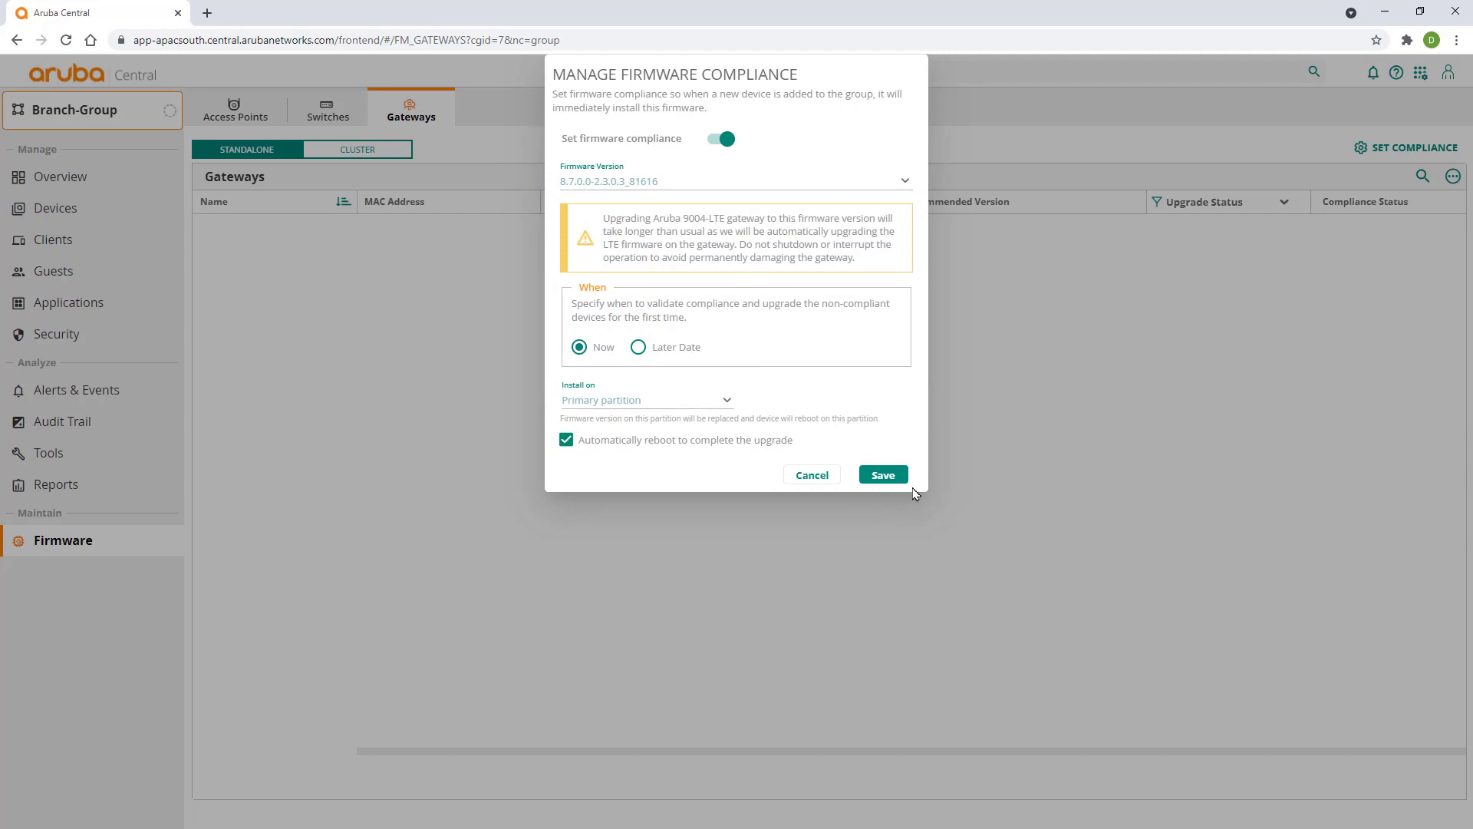
pyautogui.click(884, 476)
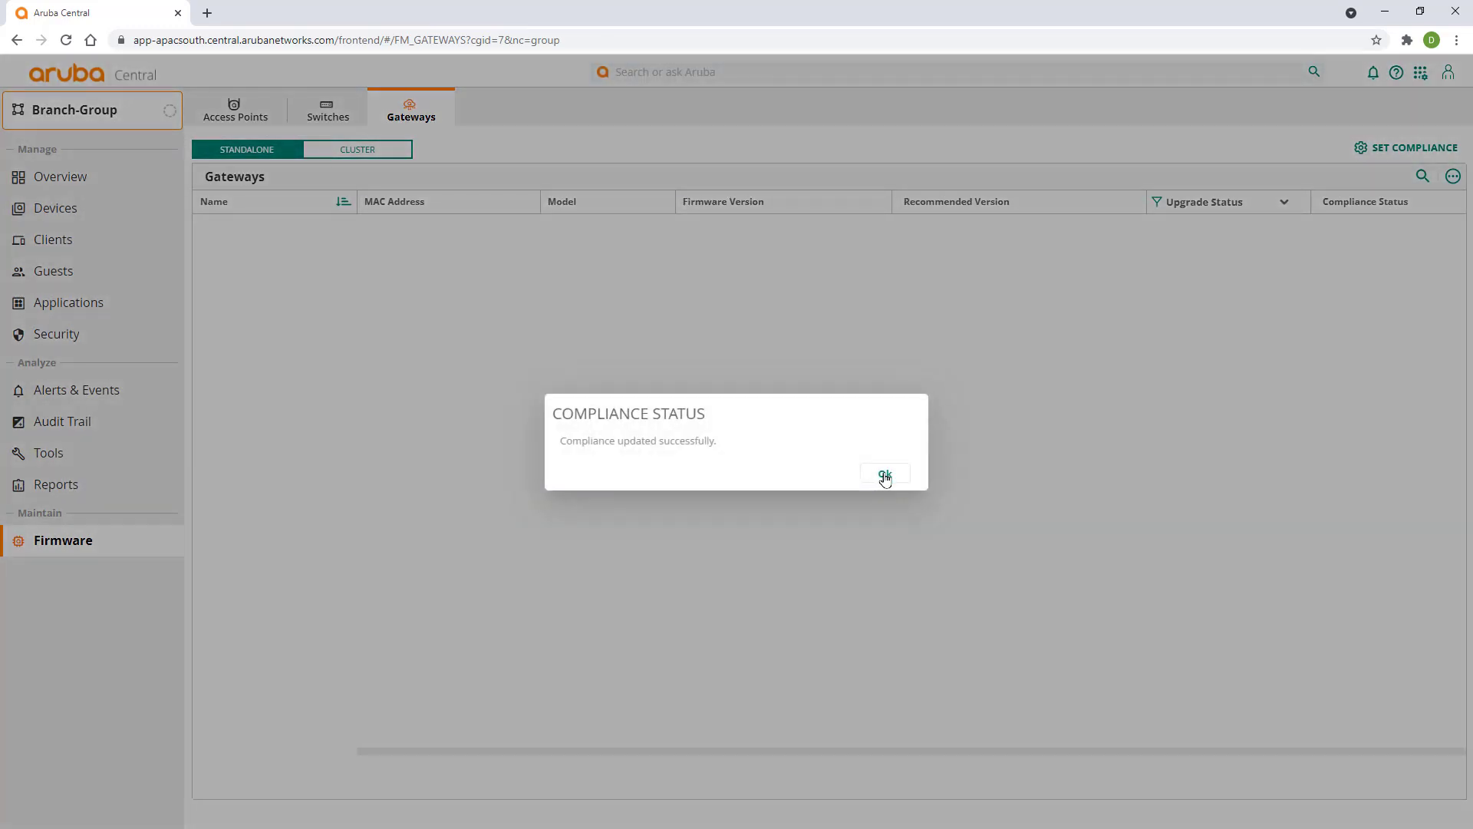
pyautogui.click(885, 474)
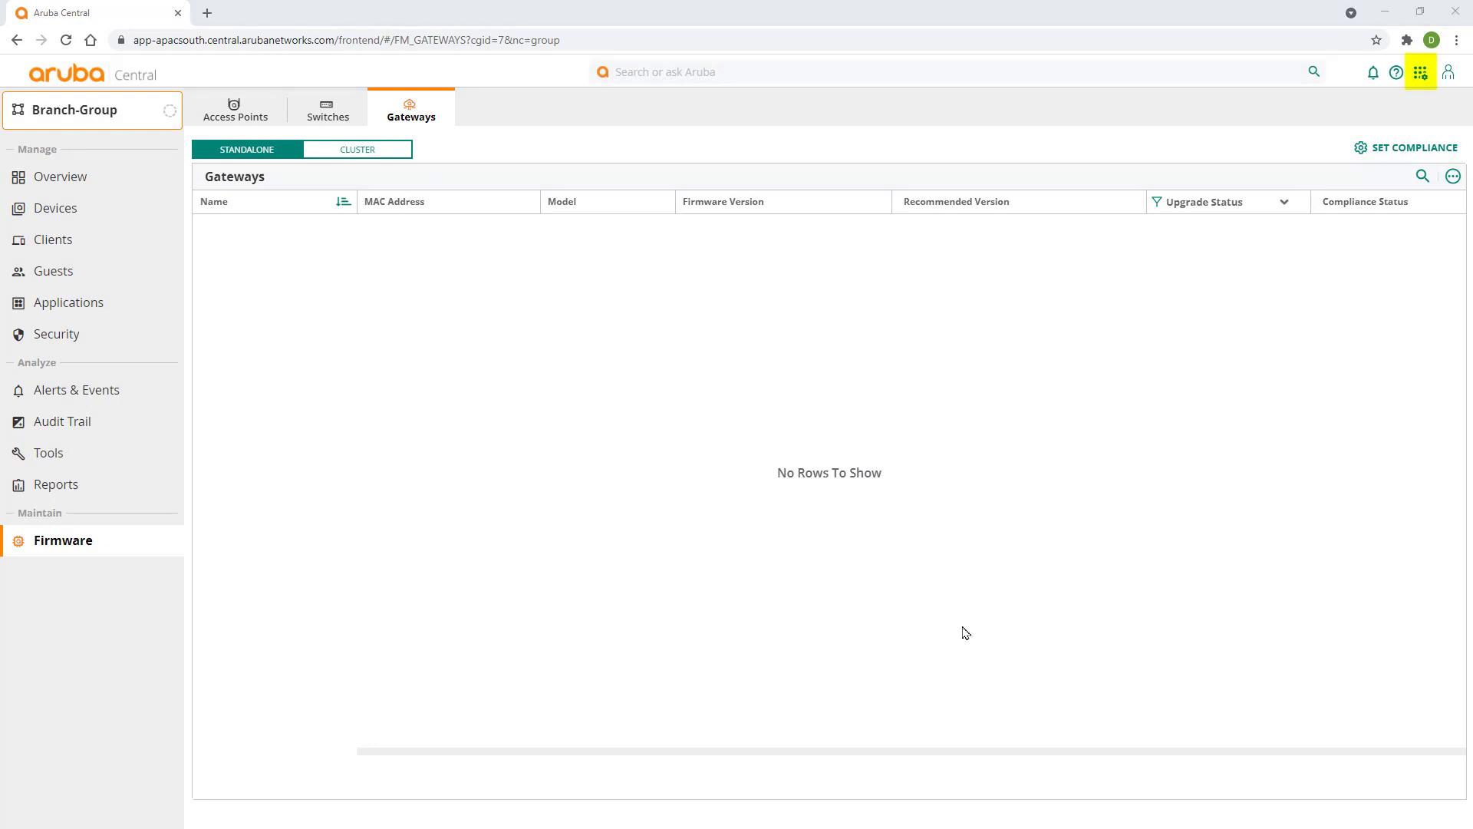
# - Open the Add Devices form in Device Inventory with extra device rows
pyautogui.click(1417, 77)
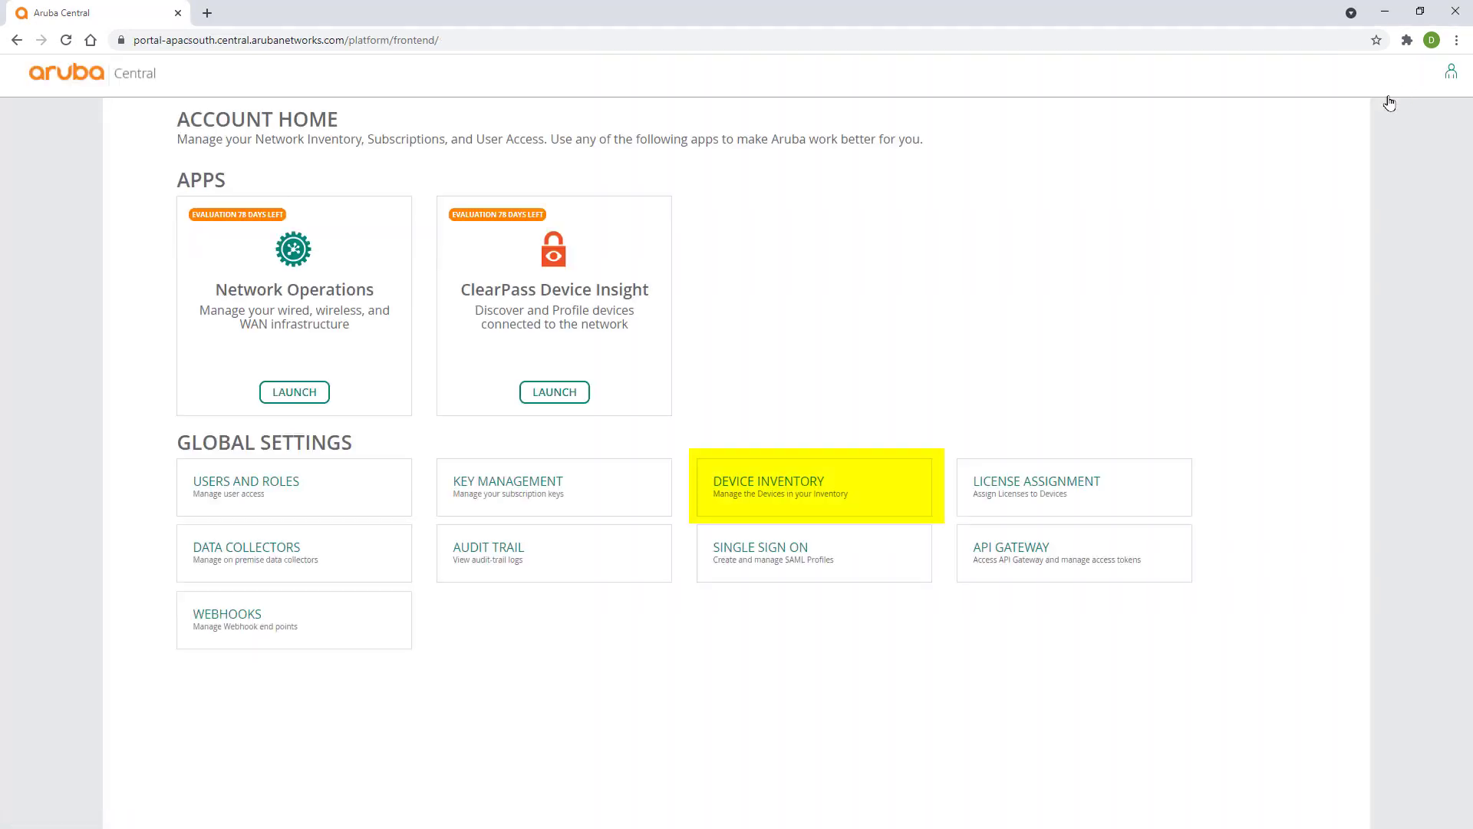
pyautogui.click(821, 460)
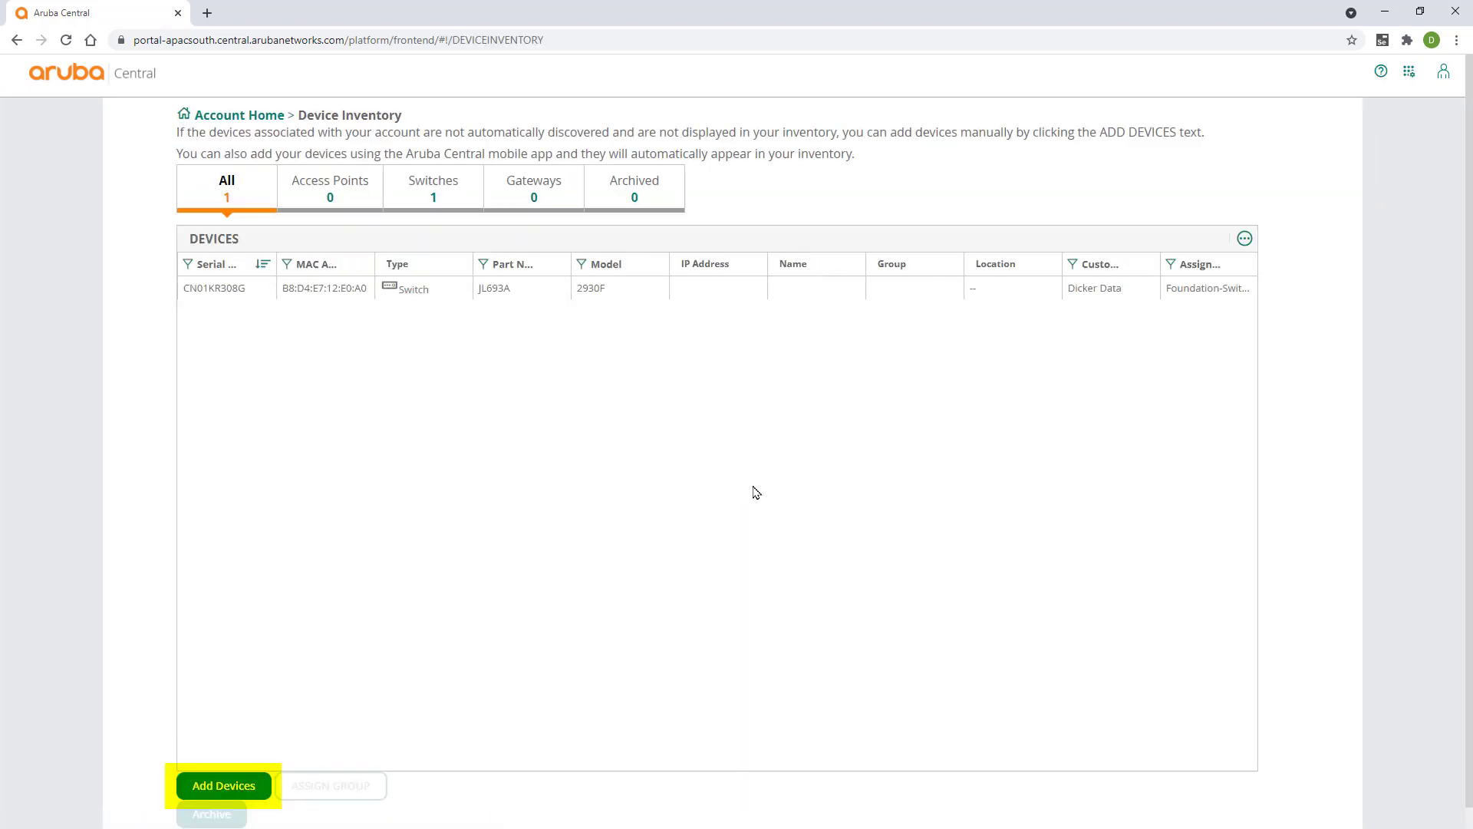
pyautogui.click(234, 781)
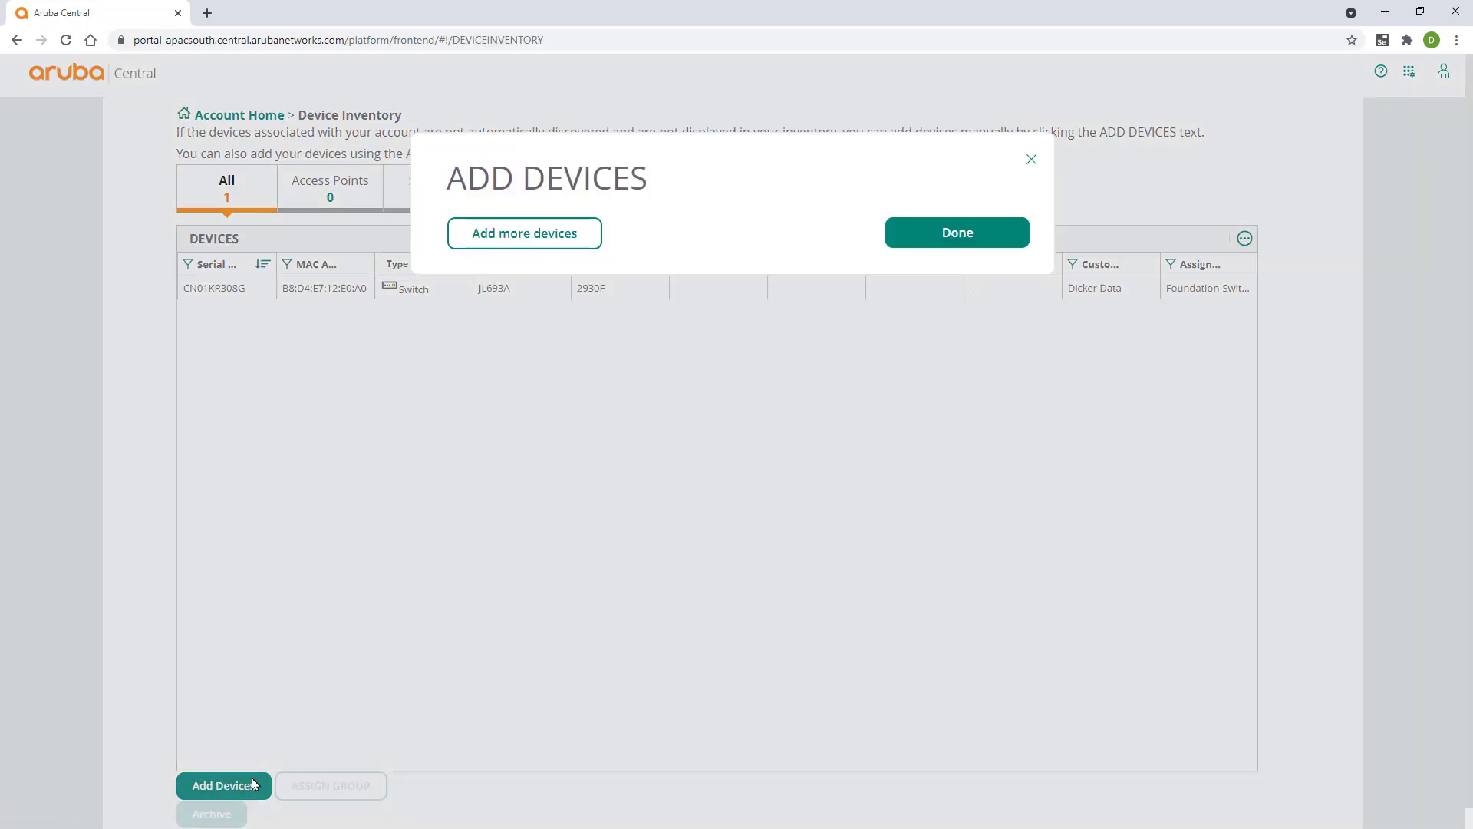
pyautogui.click(532, 235)
# - Paste serial numbers and MAC addresses for three devices, including gateway CNKQKSP061 and access point CNJKKD58YN, then finish
pyautogui.hotkey('ctrl', 'v')
pyautogui.click(794, 220)
pyautogui.hotkey('ctrl', 'v')
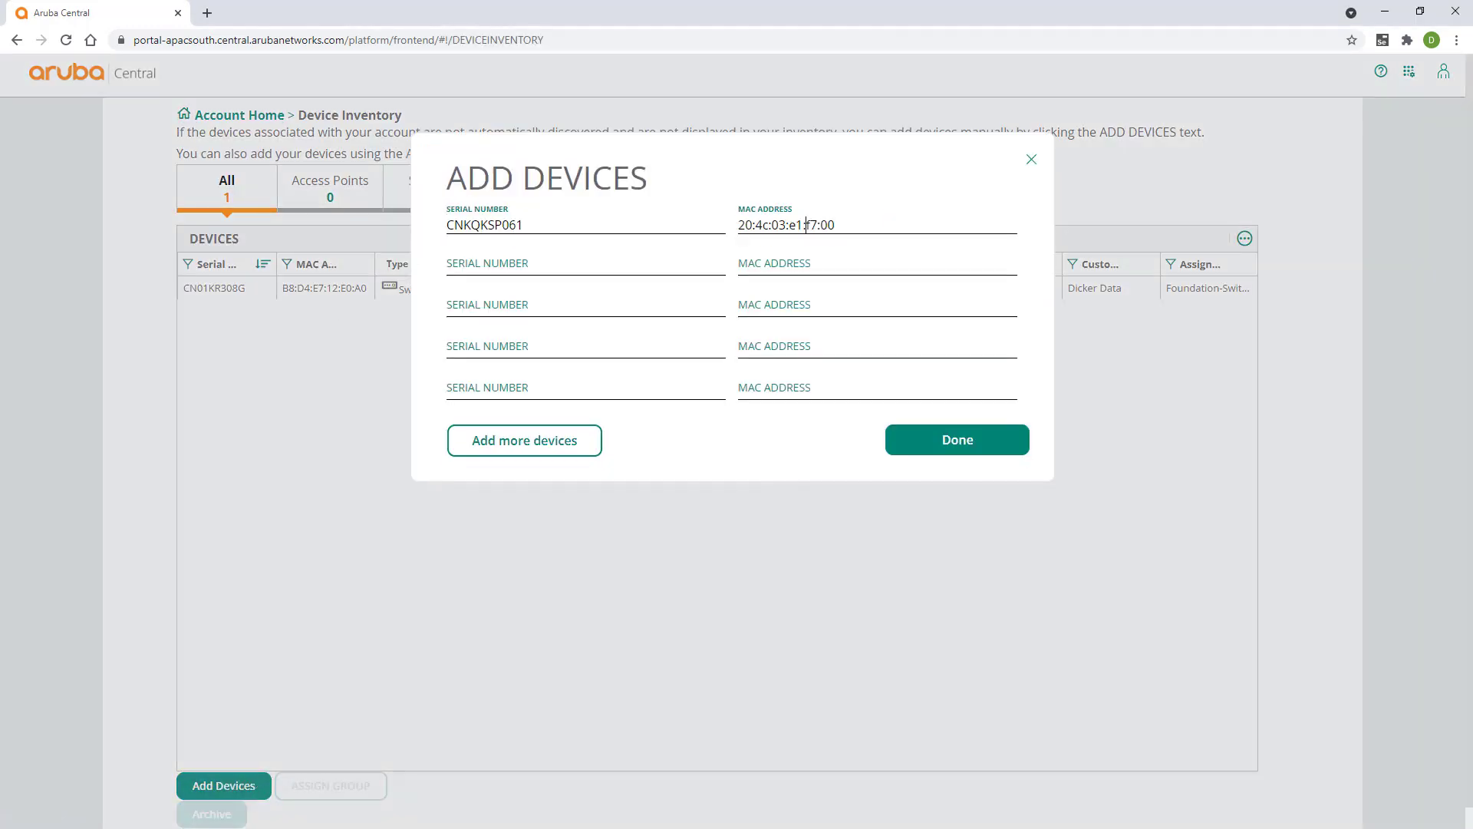
pyautogui.click(475, 270)
pyautogui.hotkey('ctrl', 'v')
pyautogui.click(798, 270)
pyautogui.hotkey('ctrl', 'v')
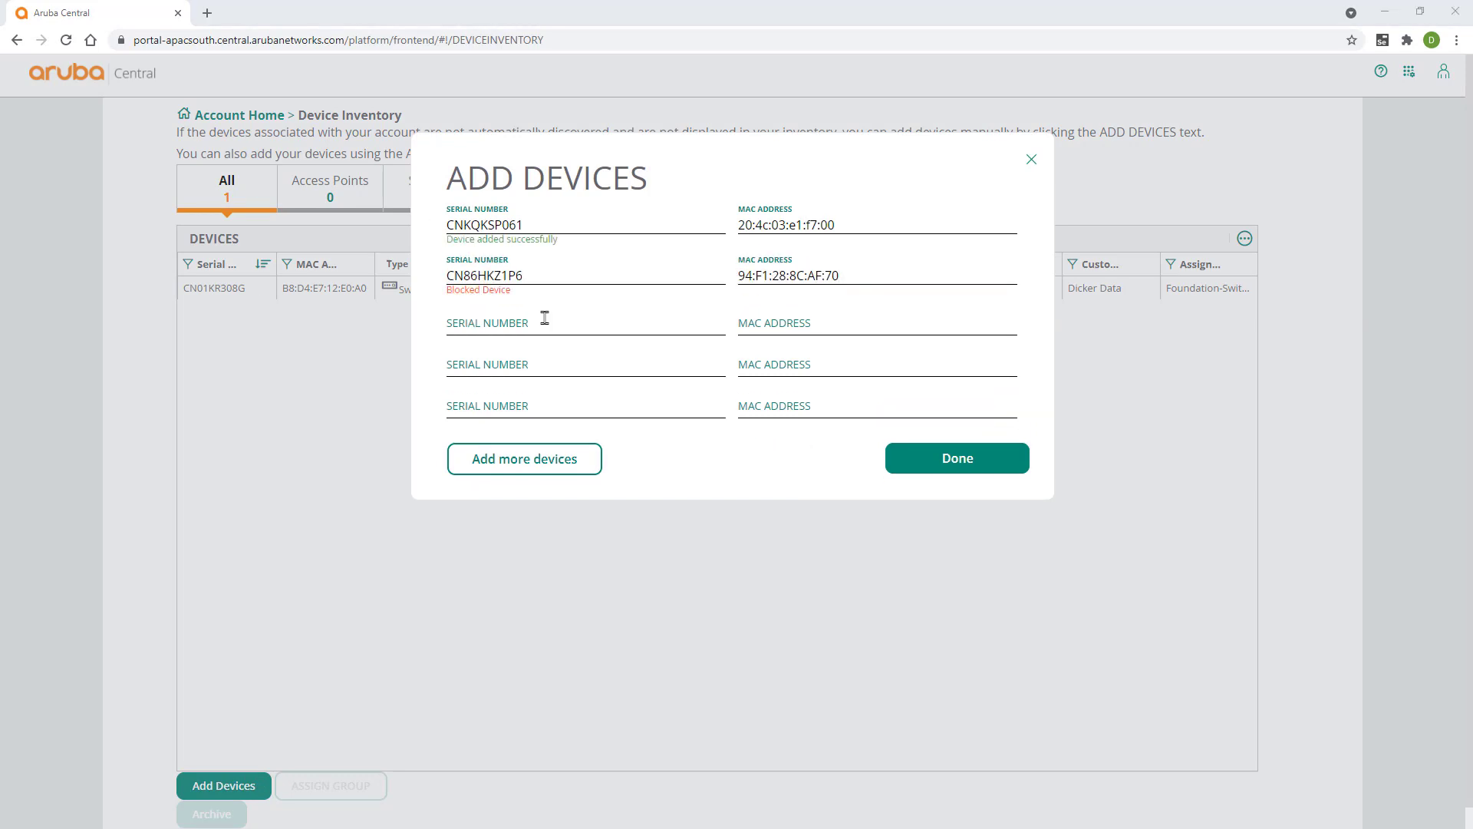
pyautogui.click(545, 322)
pyautogui.hotkey('ctrl', 'v')
pyautogui.click(779, 324)
pyautogui.write('D0:15:A6:CA:61:40')
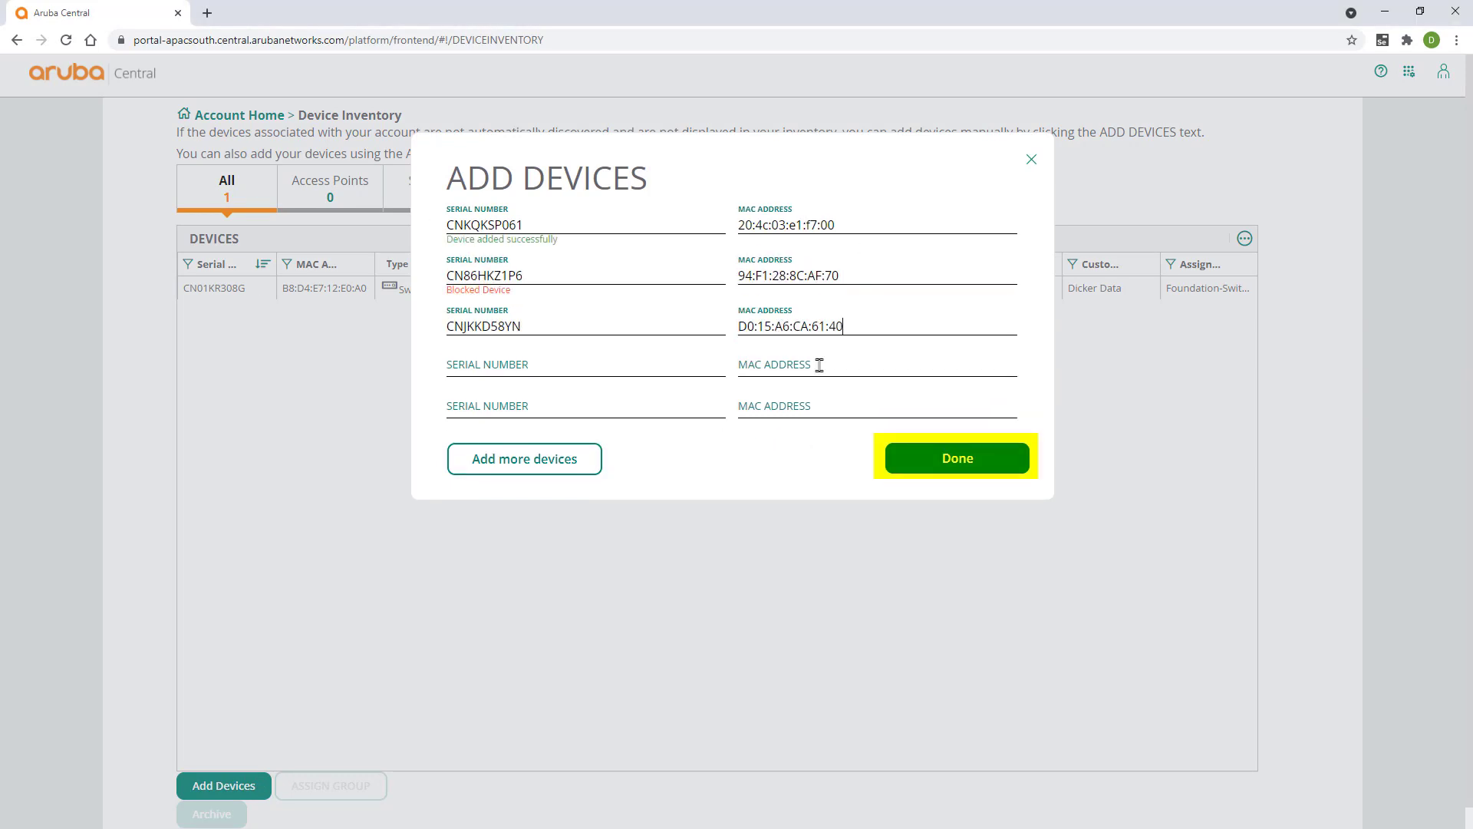
pyautogui.click(923, 464)
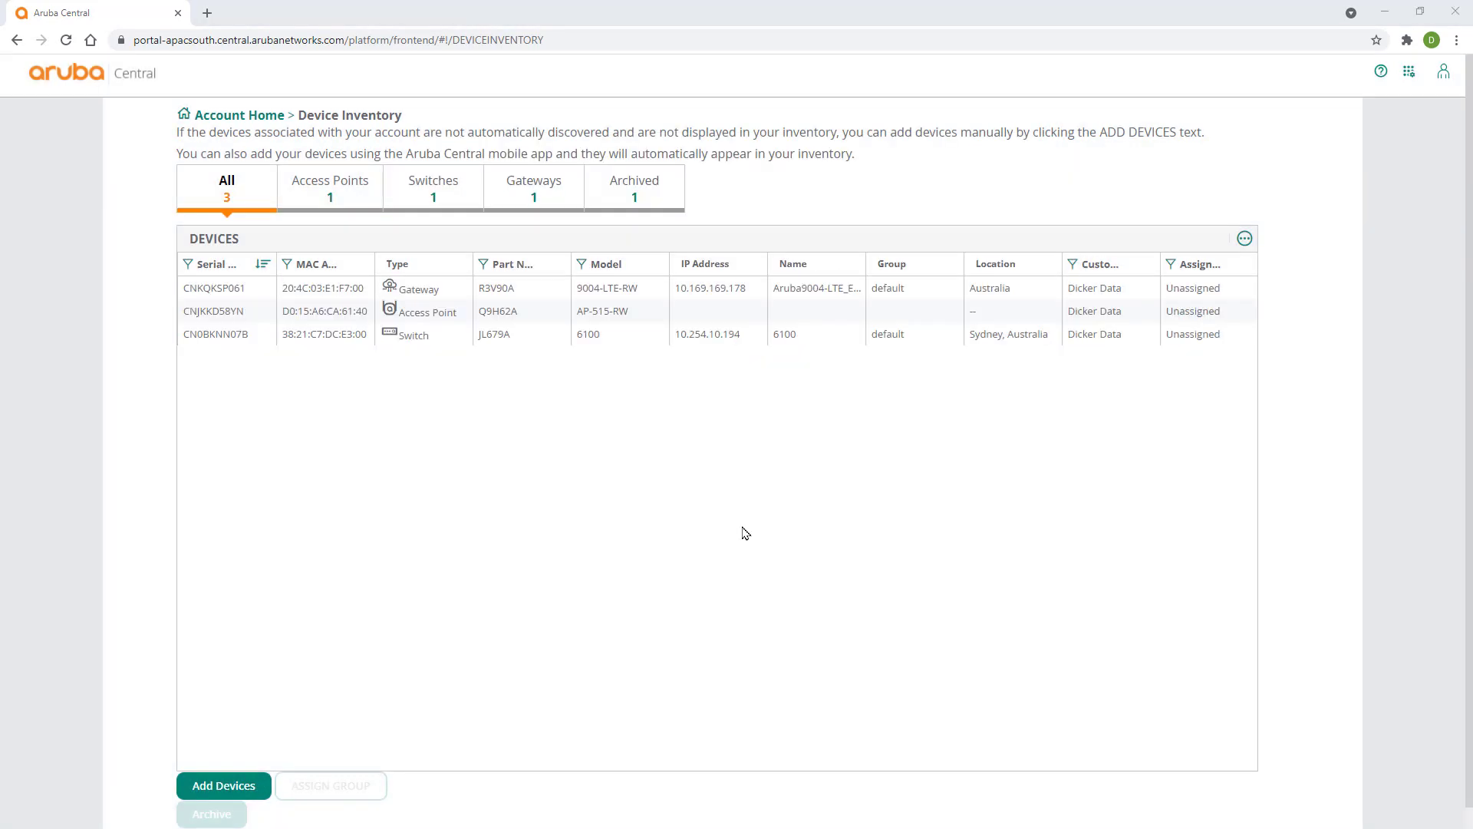
# - Assign the SD-Branch Advanced with Security license to gateway CNKQKSP061 under License Assignment > Gateways
pyautogui.click(1408, 72)
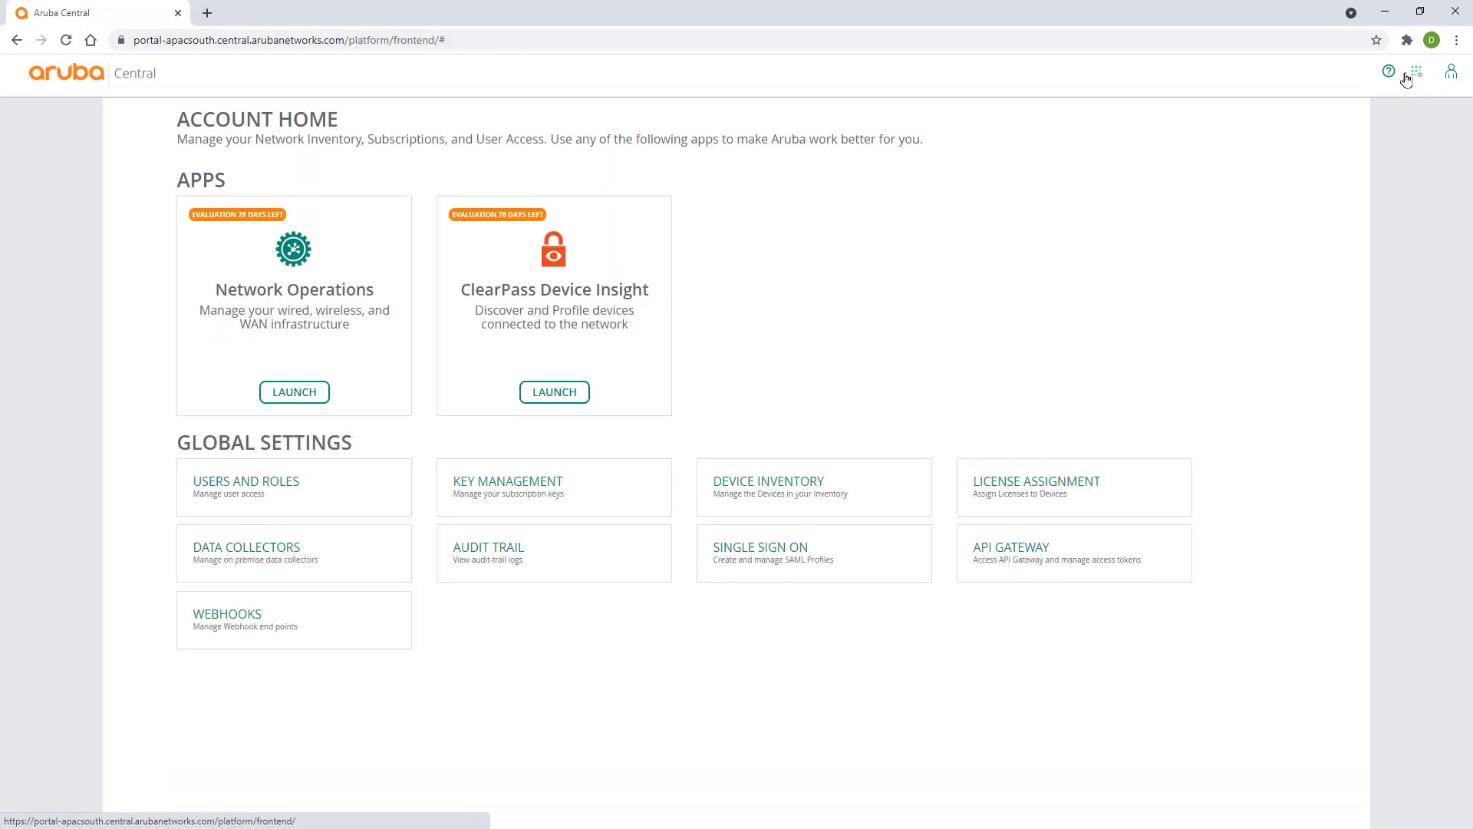
pyautogui.click(1003, 488)
pyautogui.click(544, 175)
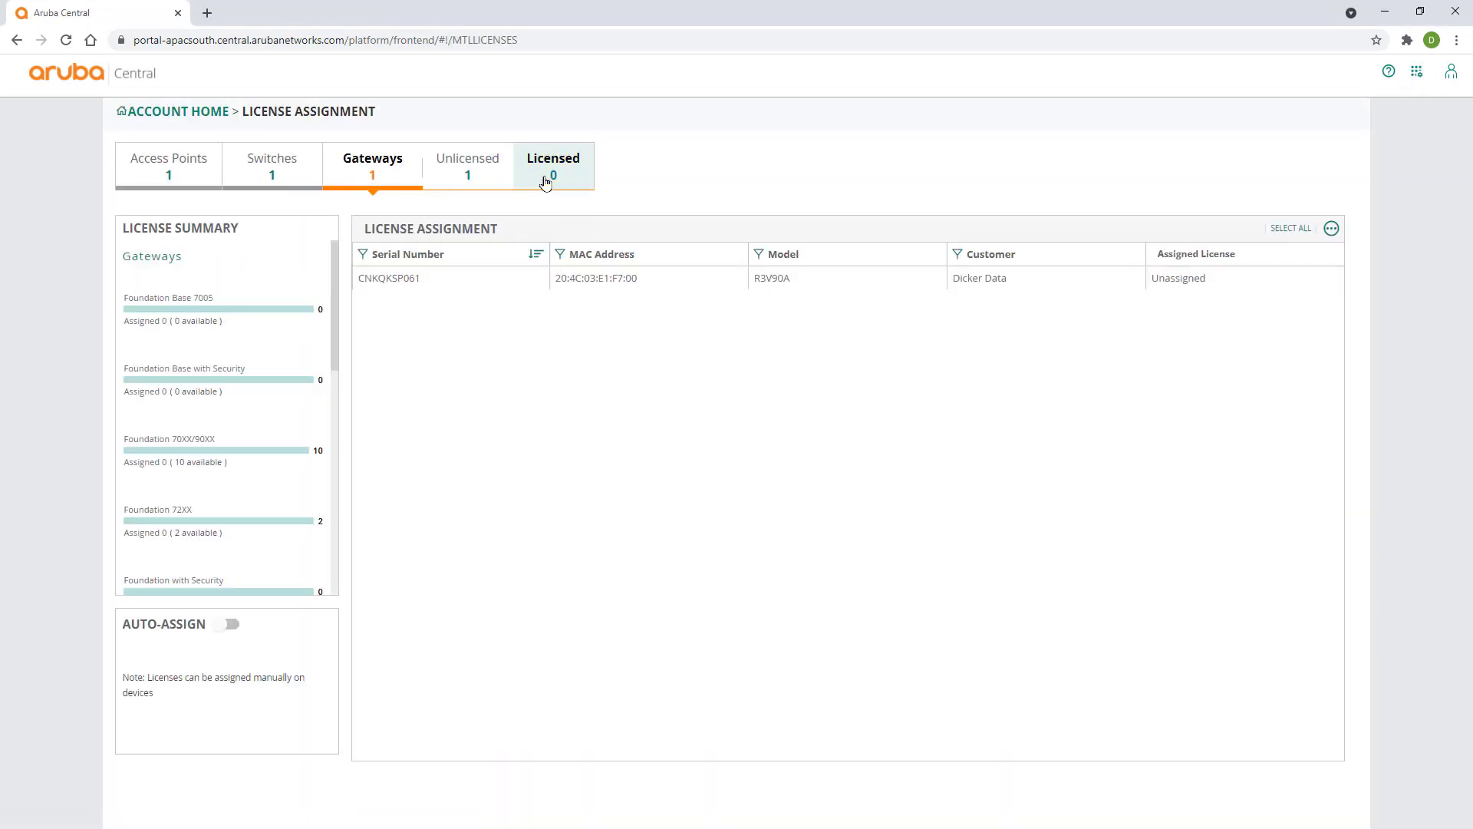
pyautogui.click(806, 286)
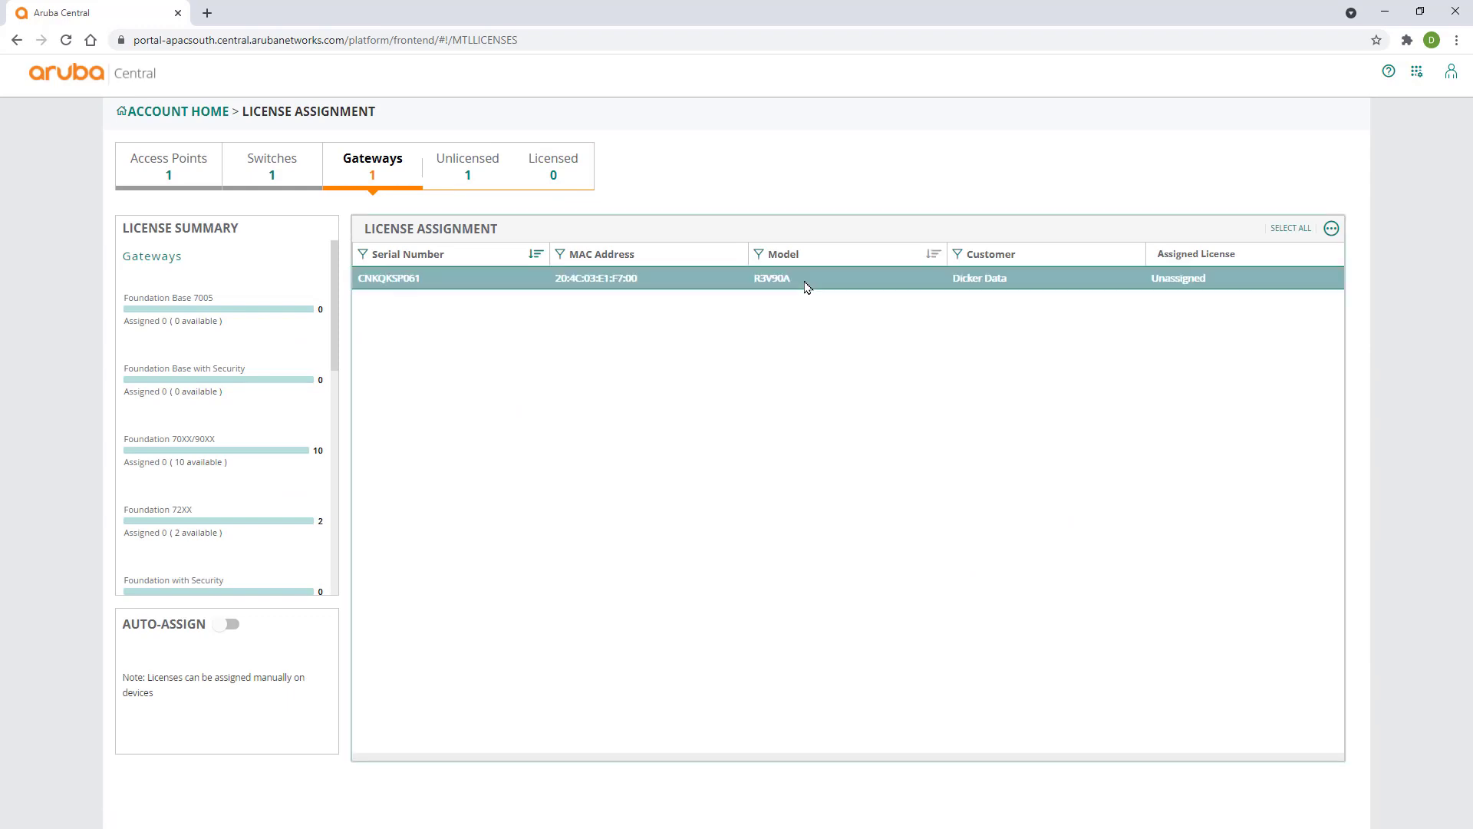
pyautogui.click(1264, 739)
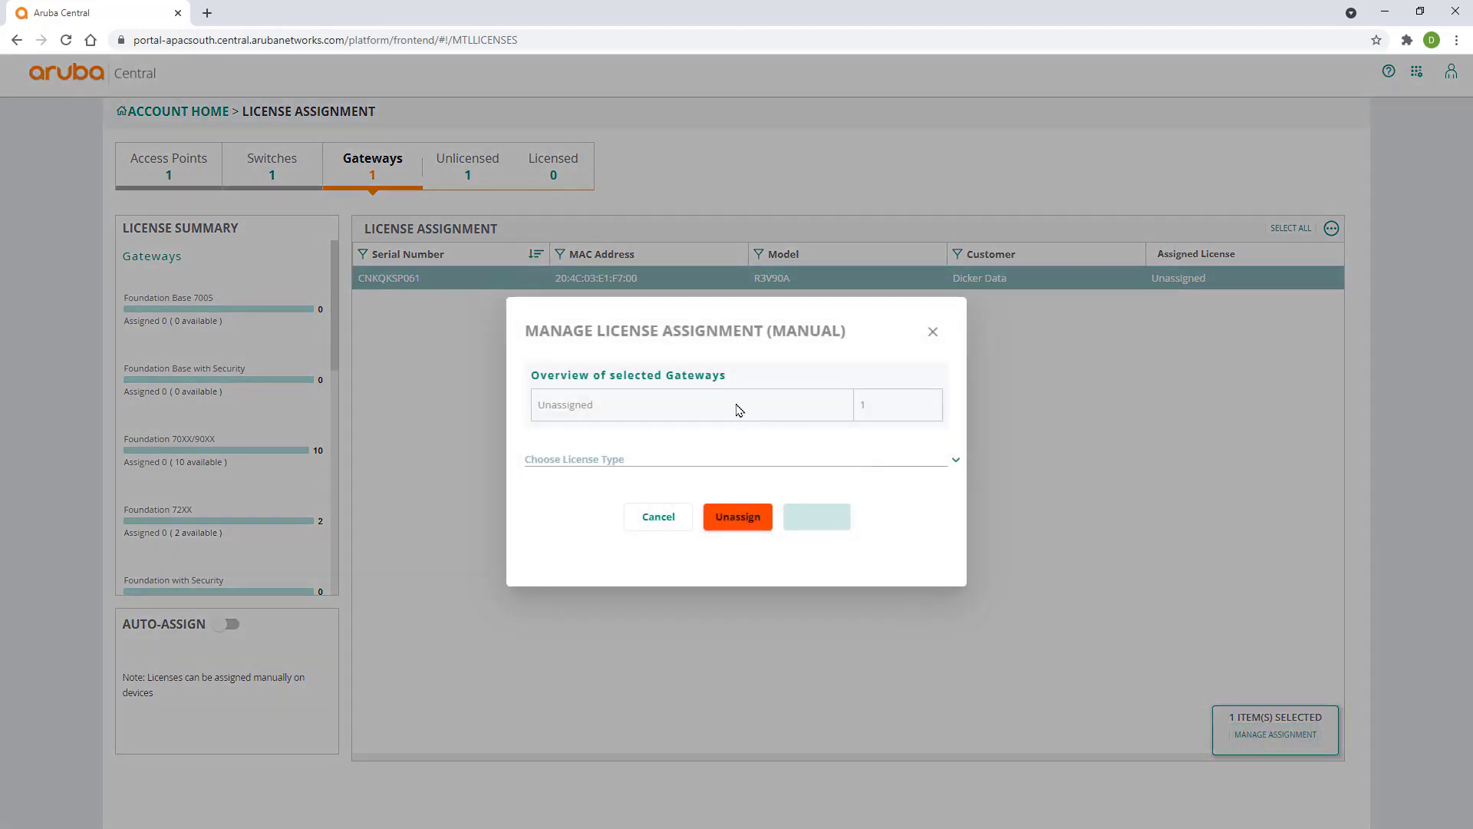
pyautogui.click(701, 462)
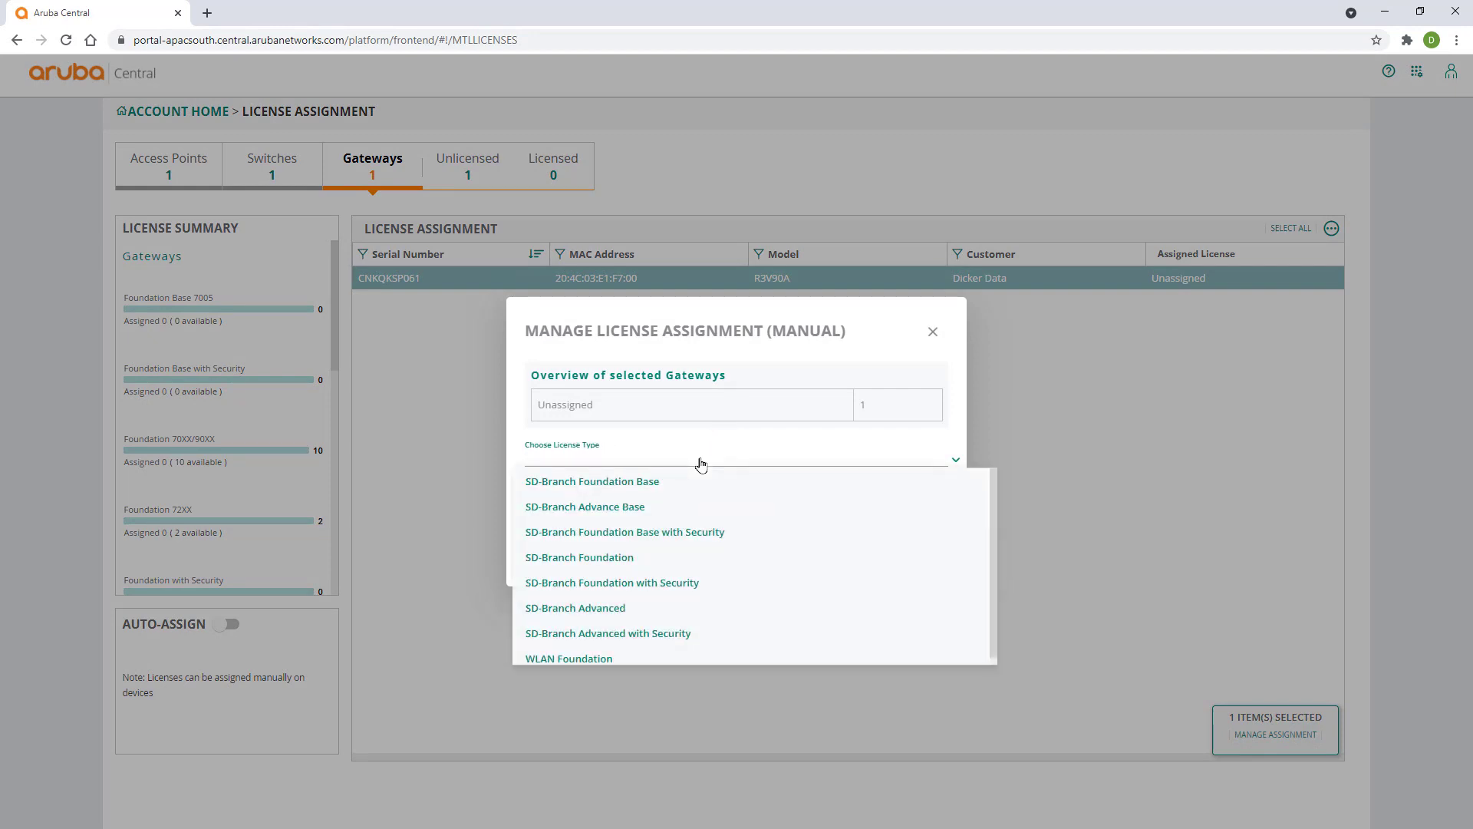
pyautogui.click(712, 635)
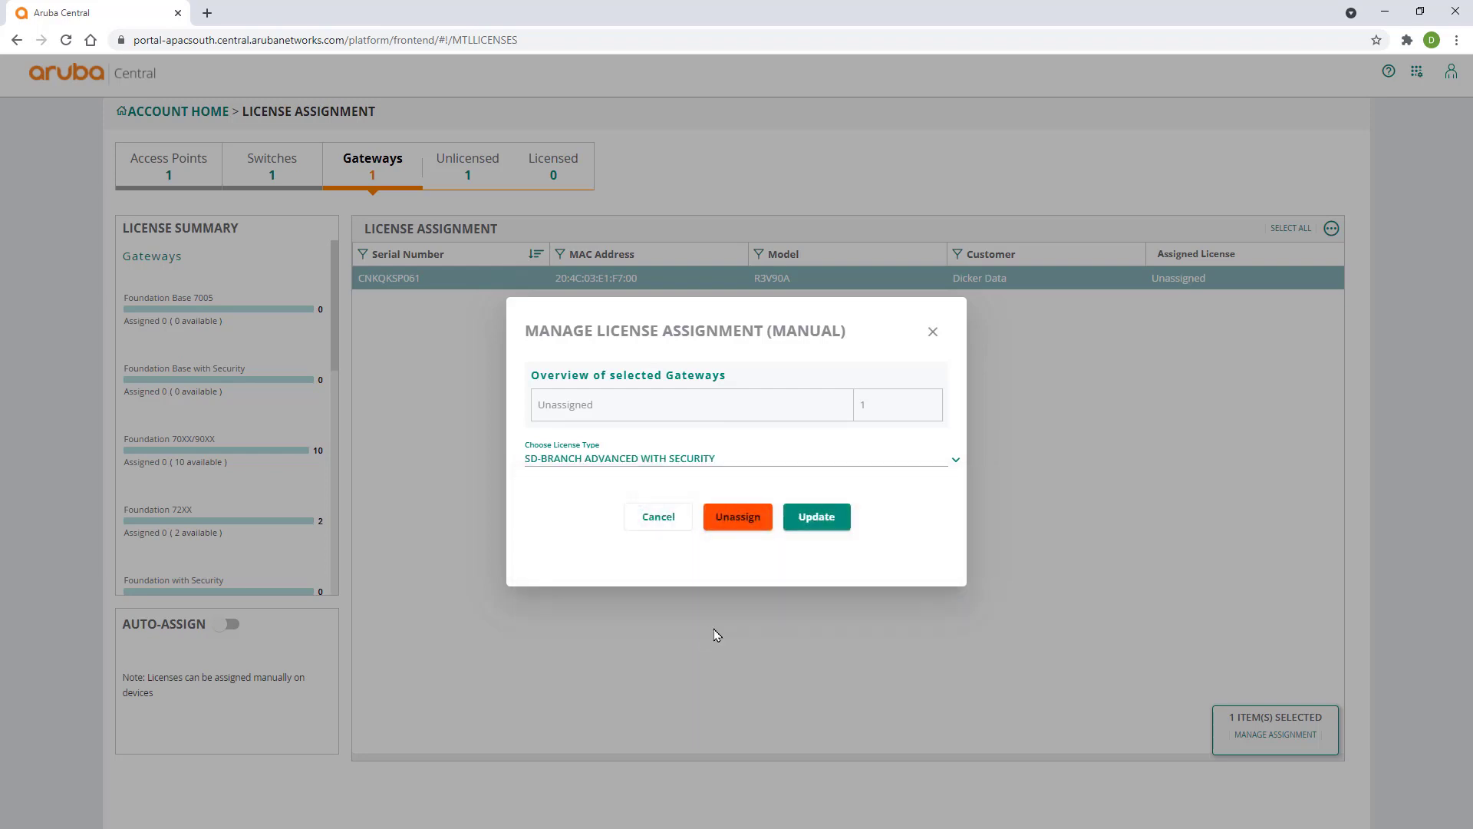
pyautogui.click(820, 519)
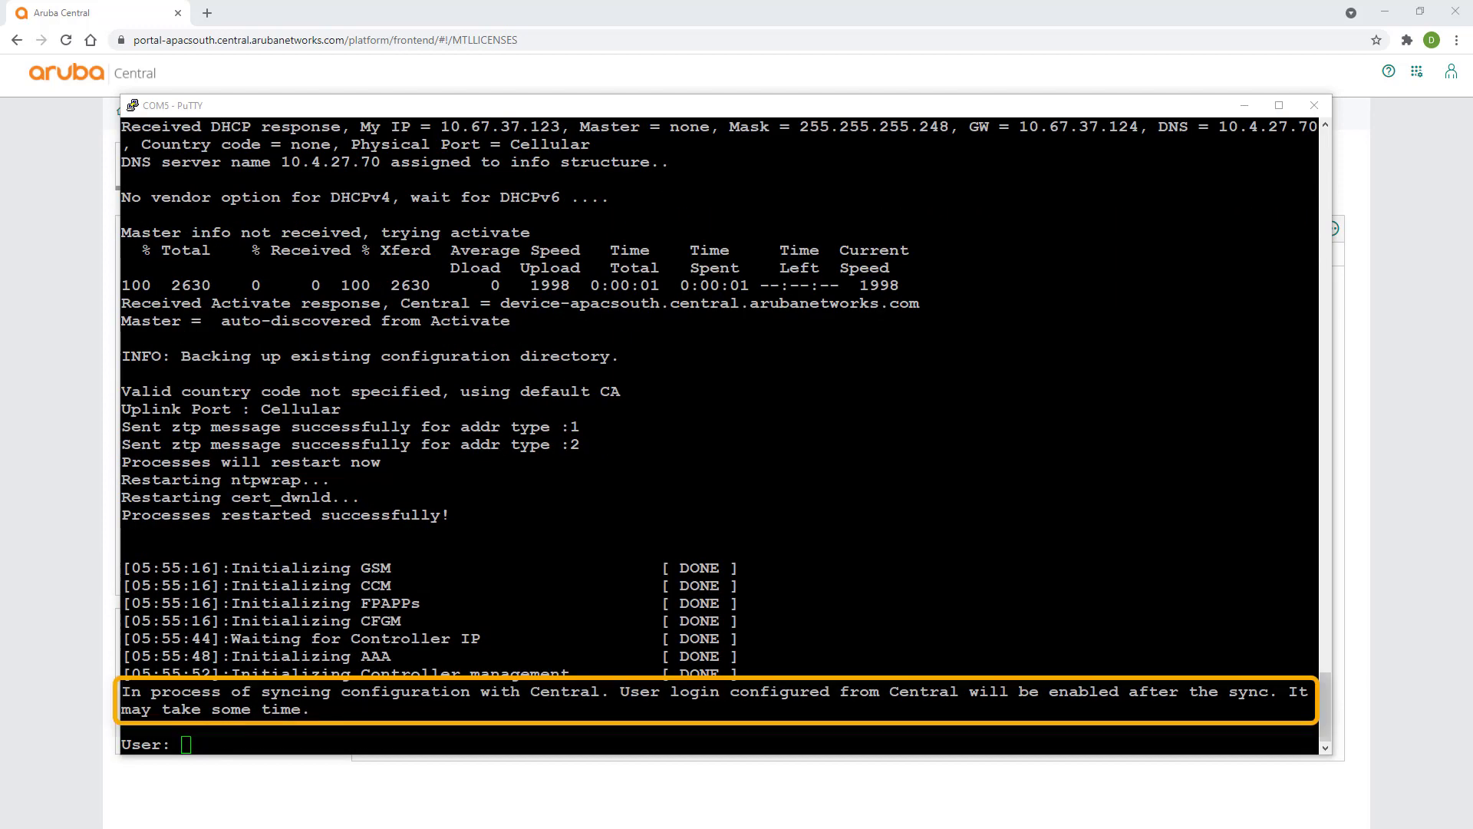
pyautogui.click(105, 610)
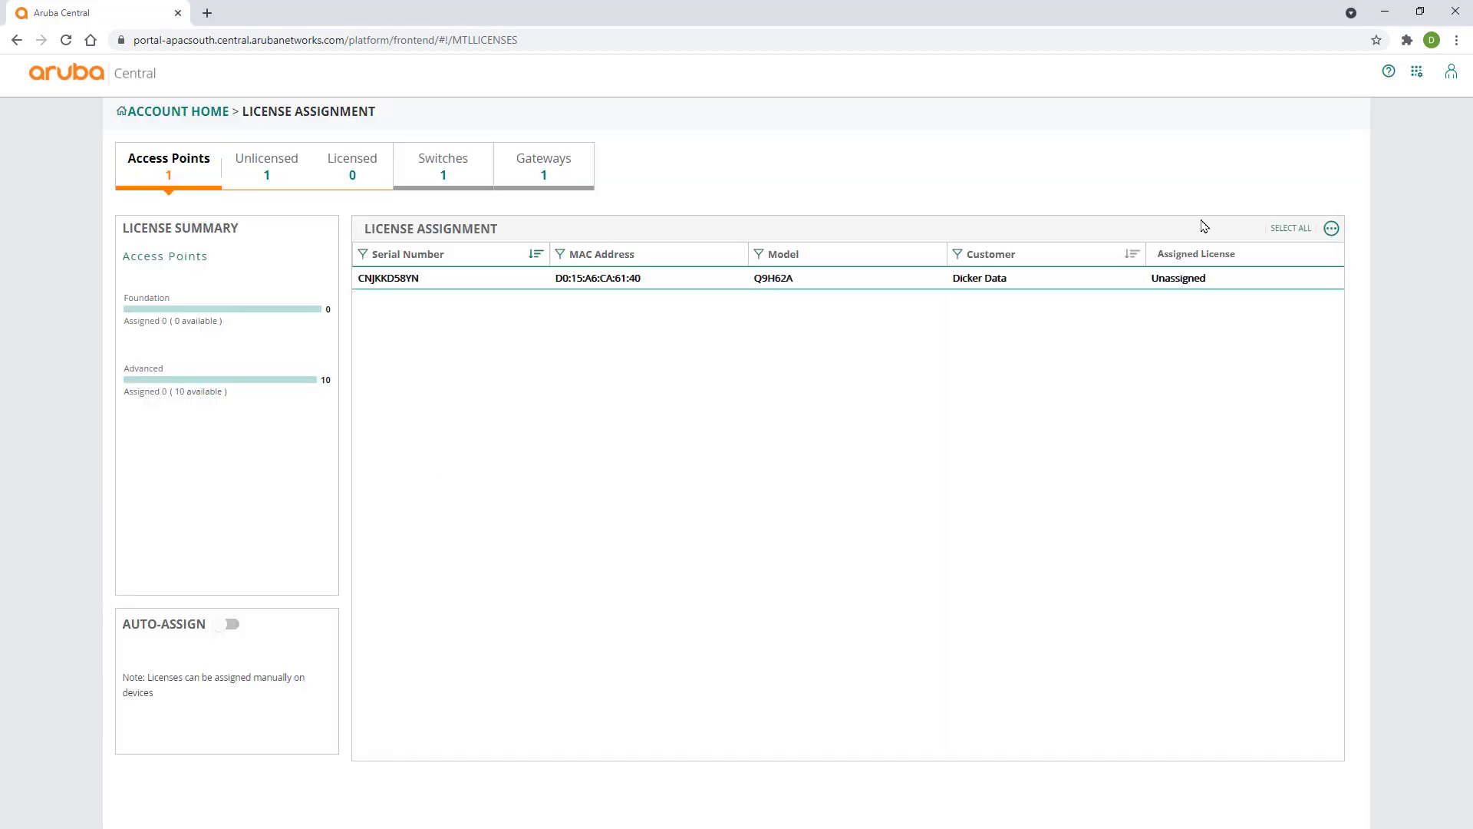
# - Launch Network Operations, set the filter to Global, and open Organization > Groups
pyautogui.click(163, 112)
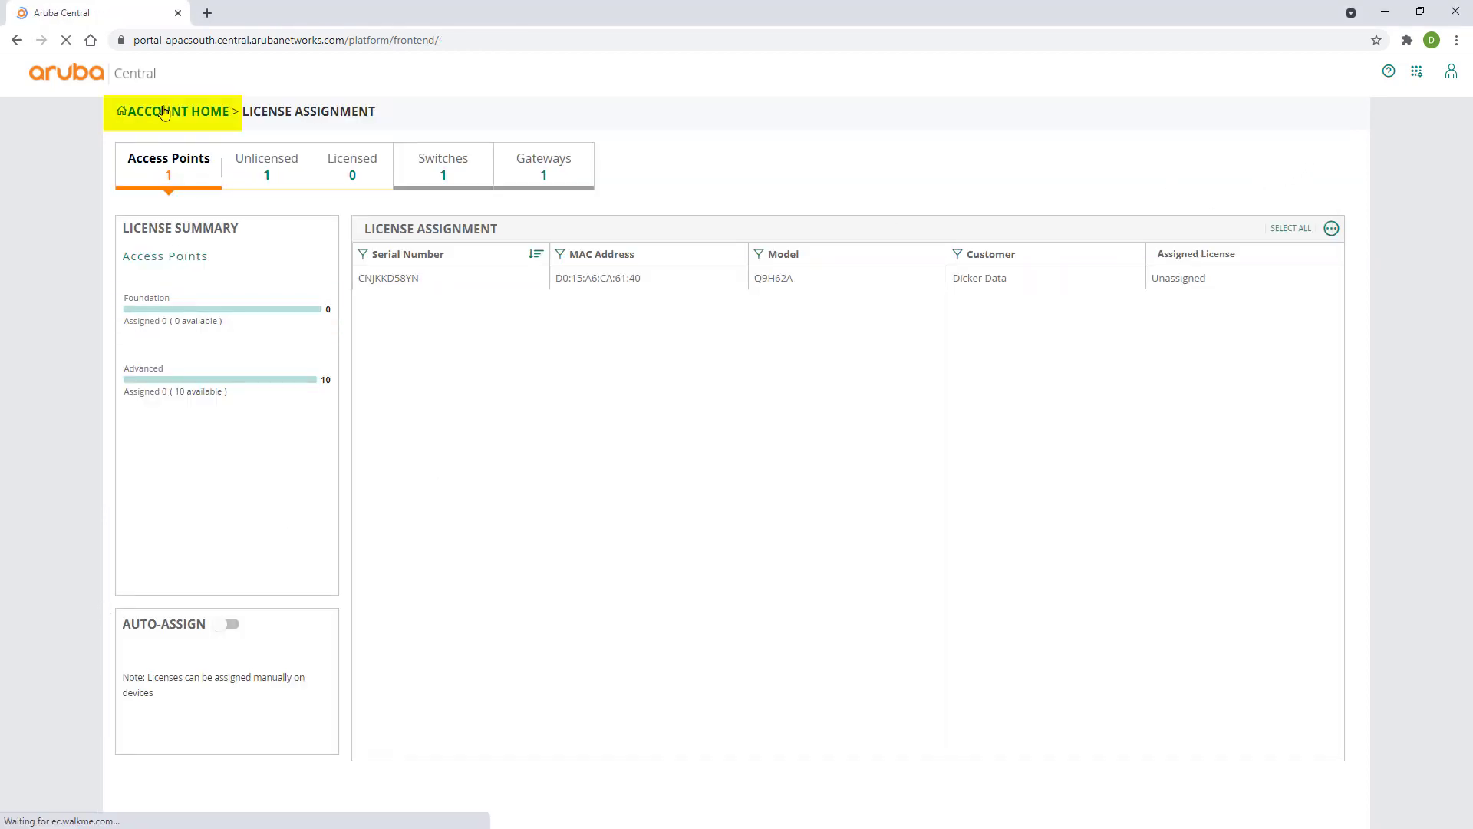
pyautogui.click(294, 392)
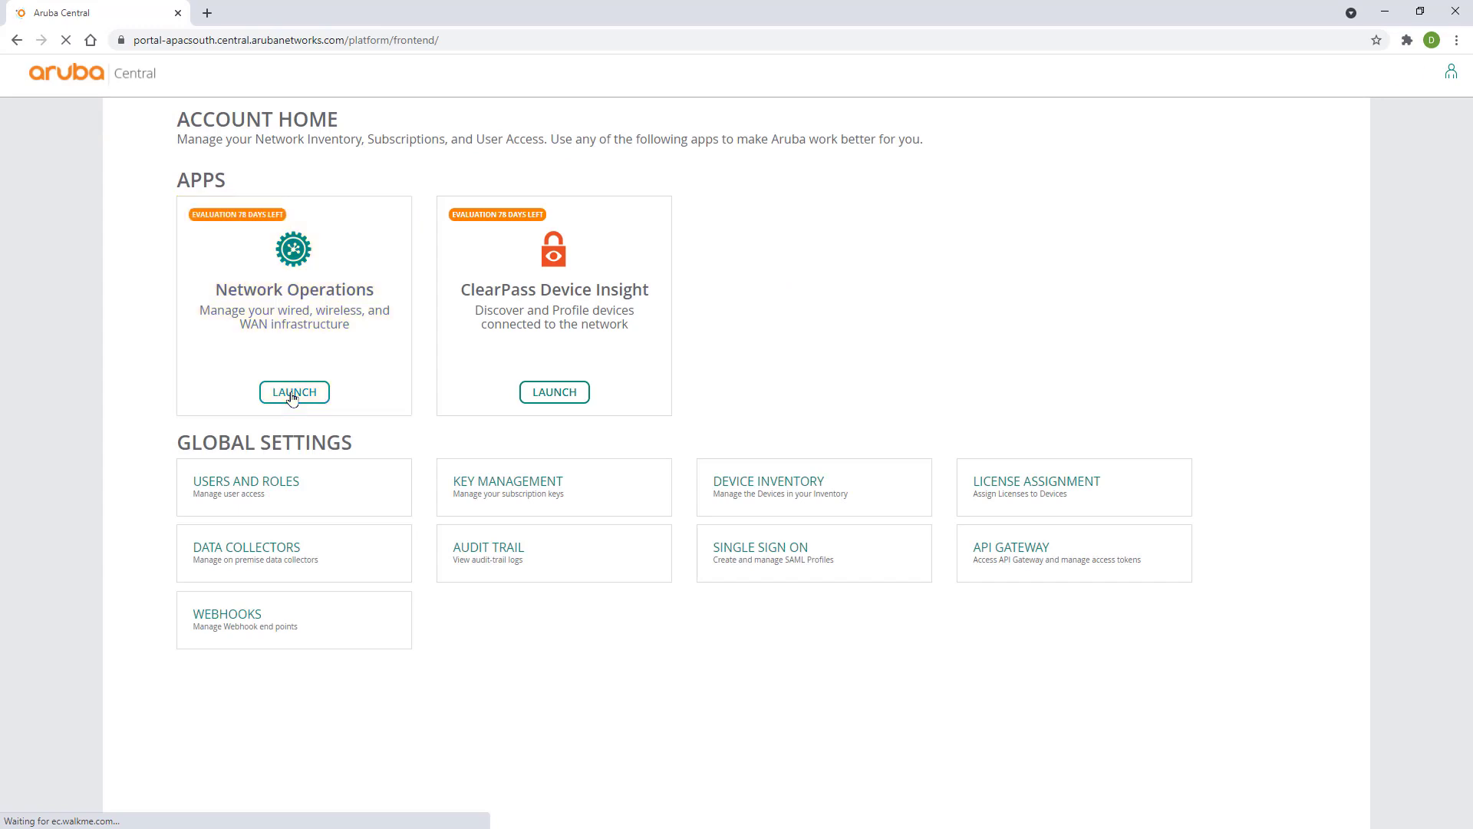
pyautogui.click(93, 124)
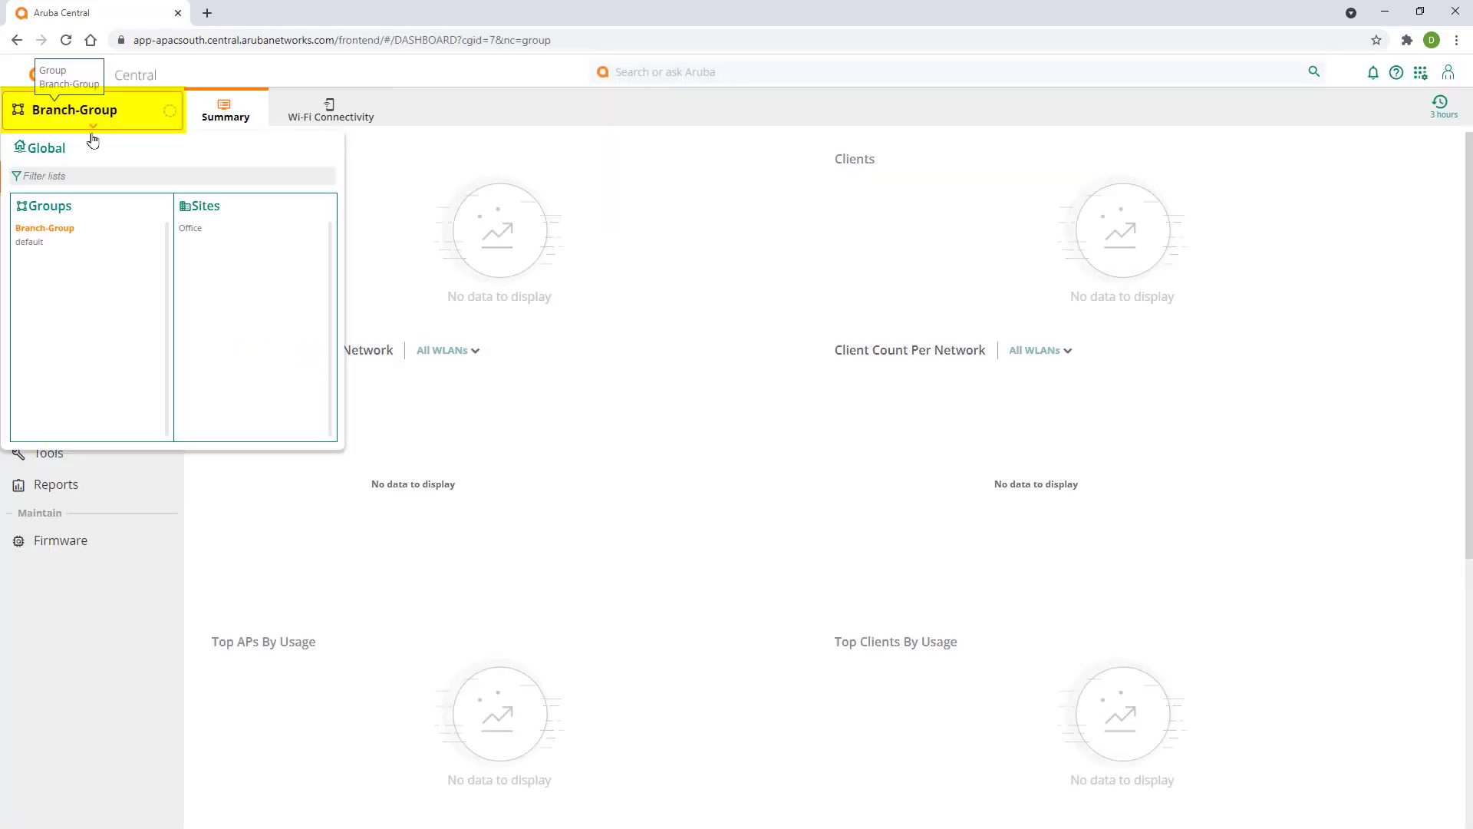
pyautogui.click(47, 148)
pyautogui.click(117, 616)
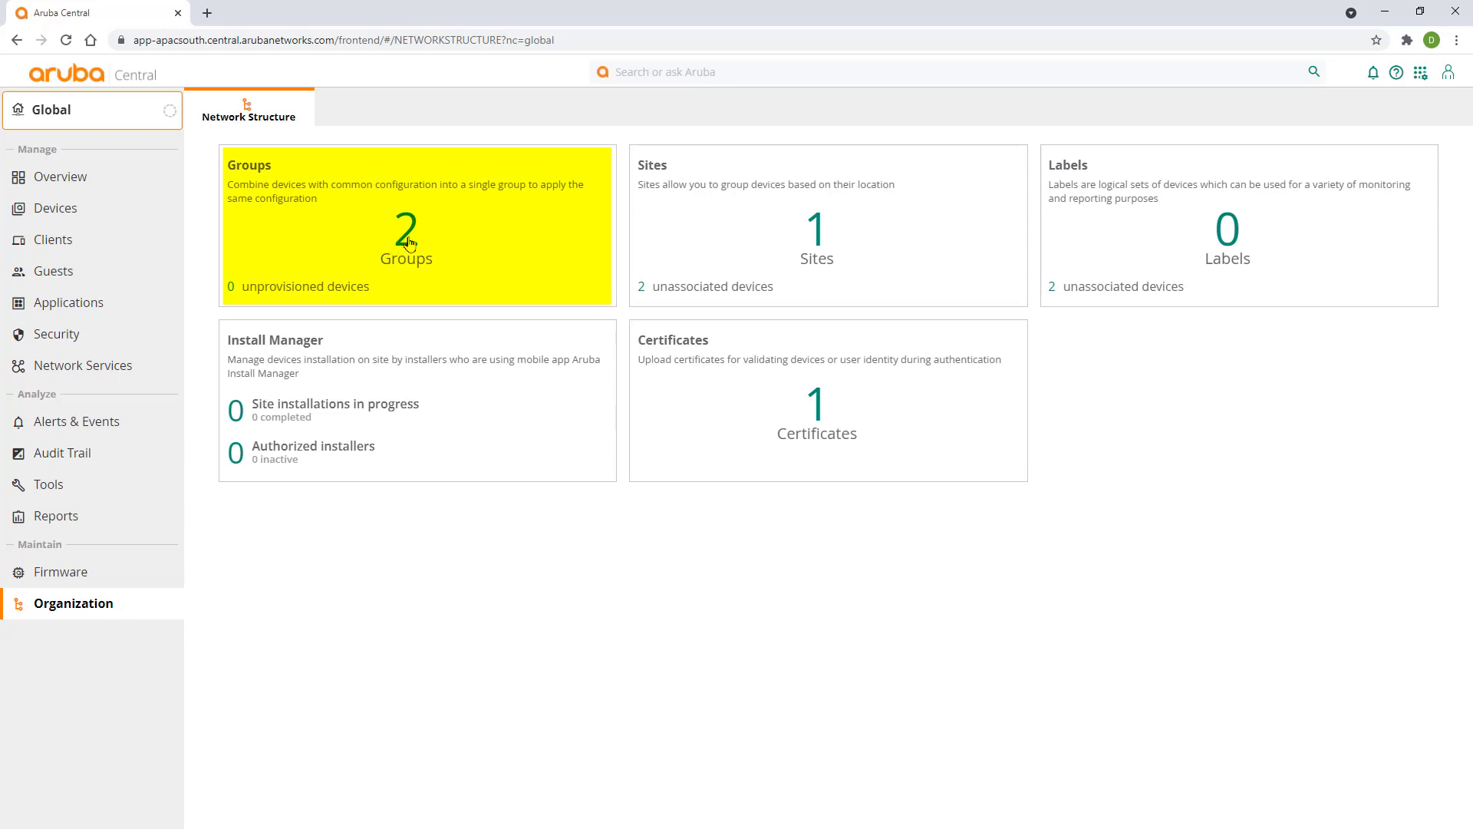
pyautogui.click(404, 244)
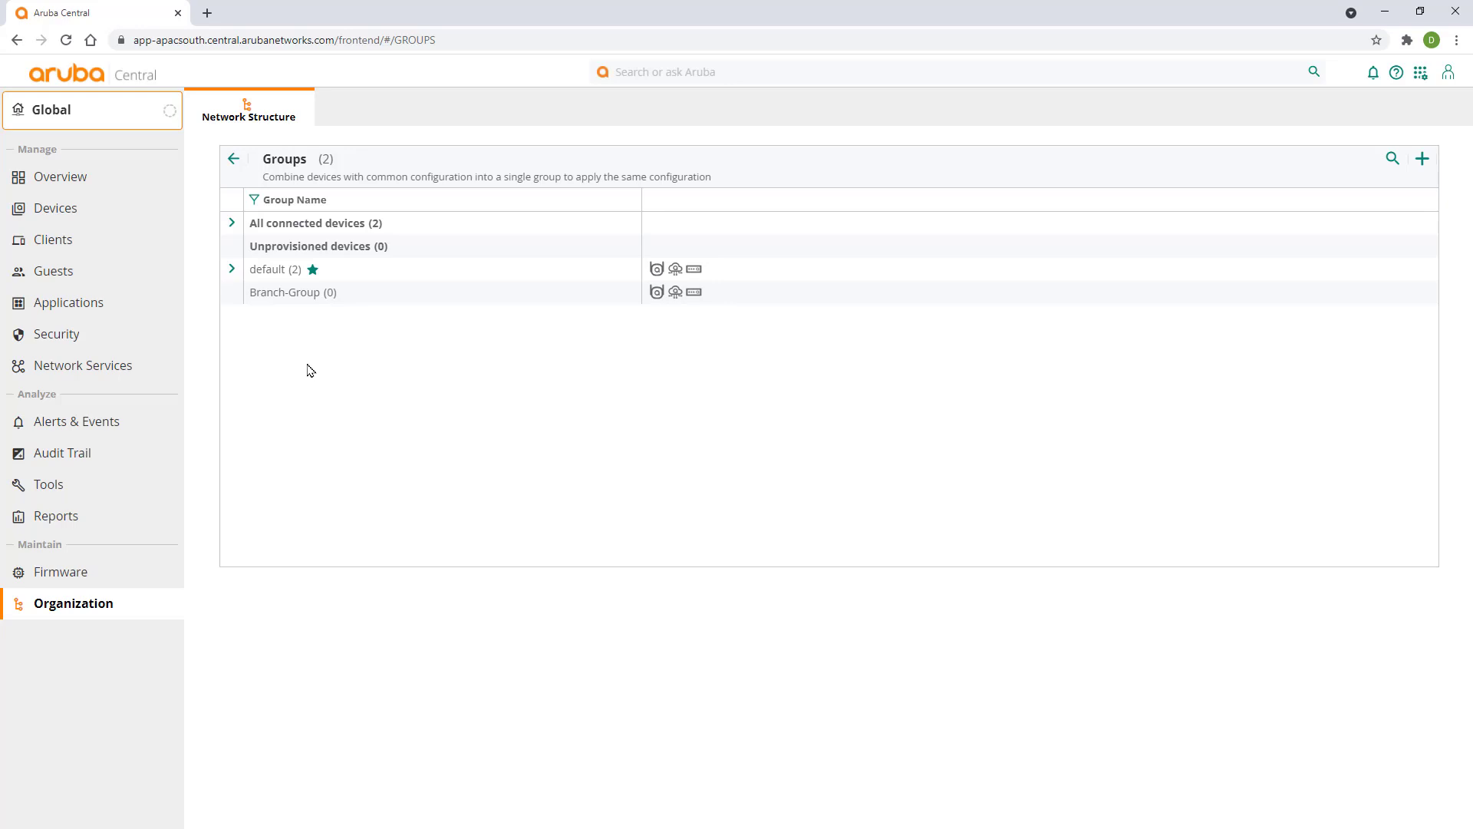
# - Move the Aruba9004 gateway from the default group to Branch-Group, then check Branch-Group
pyautogui.click(229, 272)
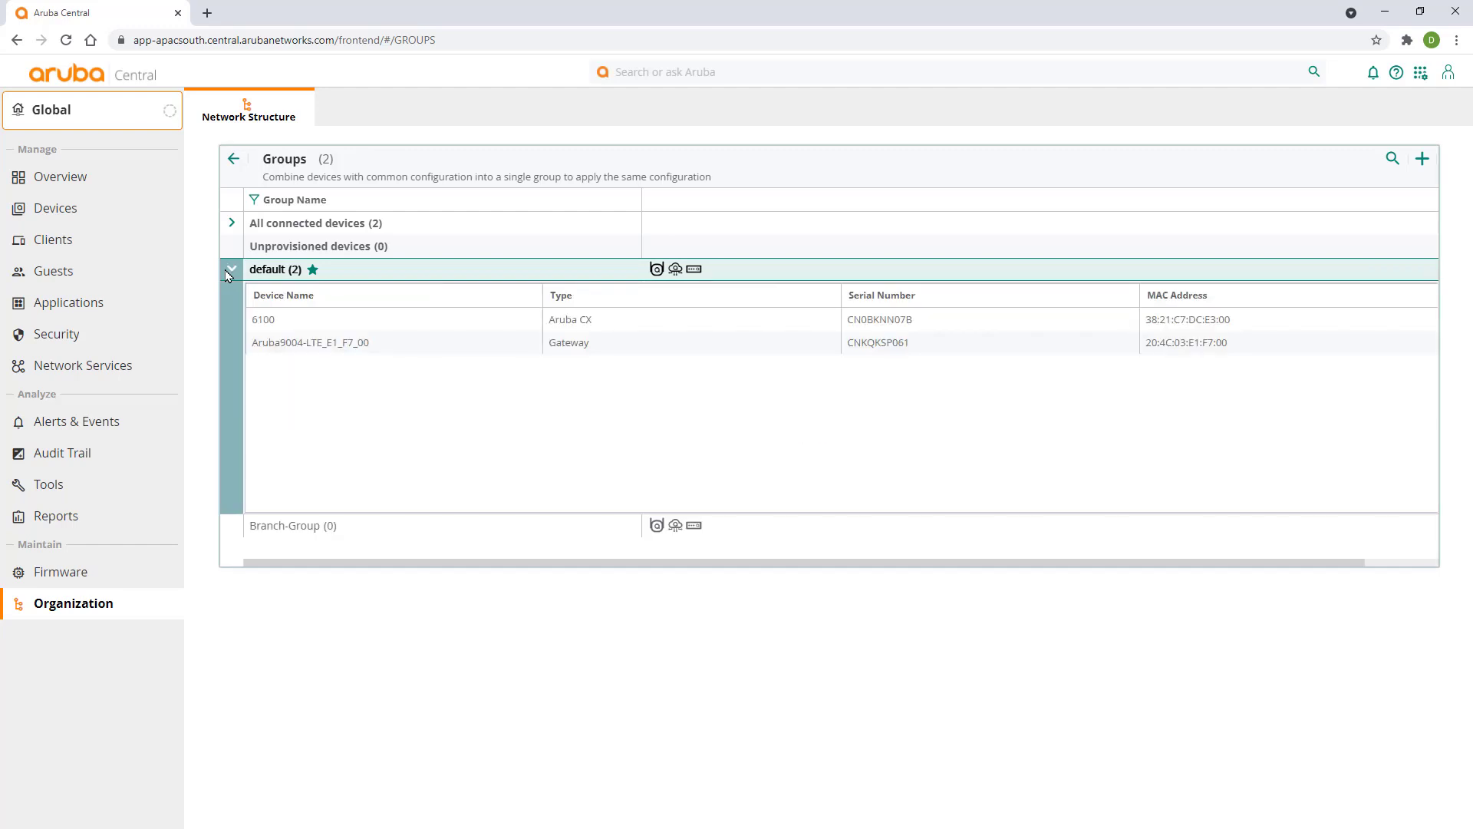
pyautogui.click(330, 347)
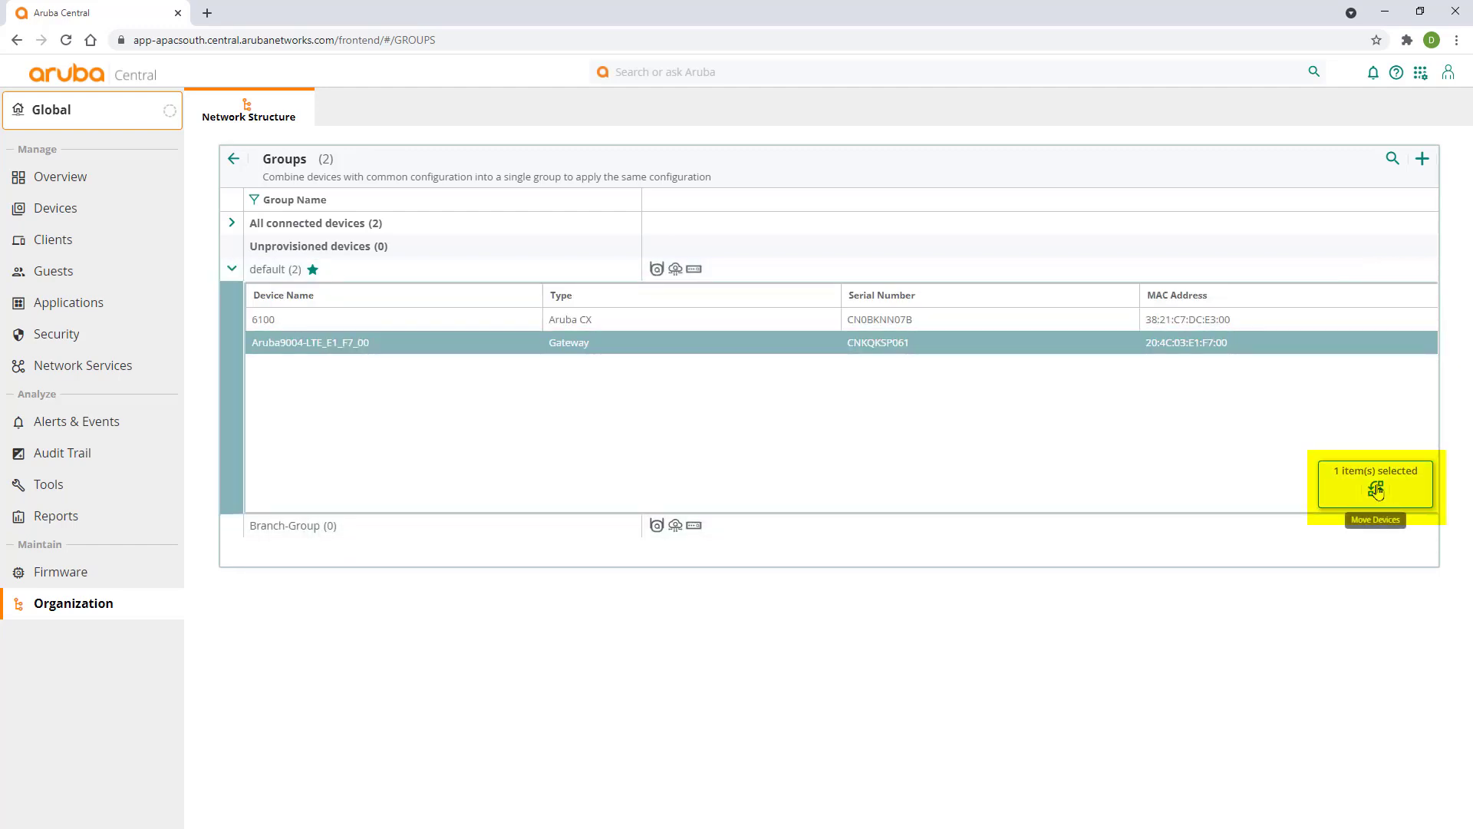
pyautogui.click(1375, 488)
pyautogui.click(435, 257)
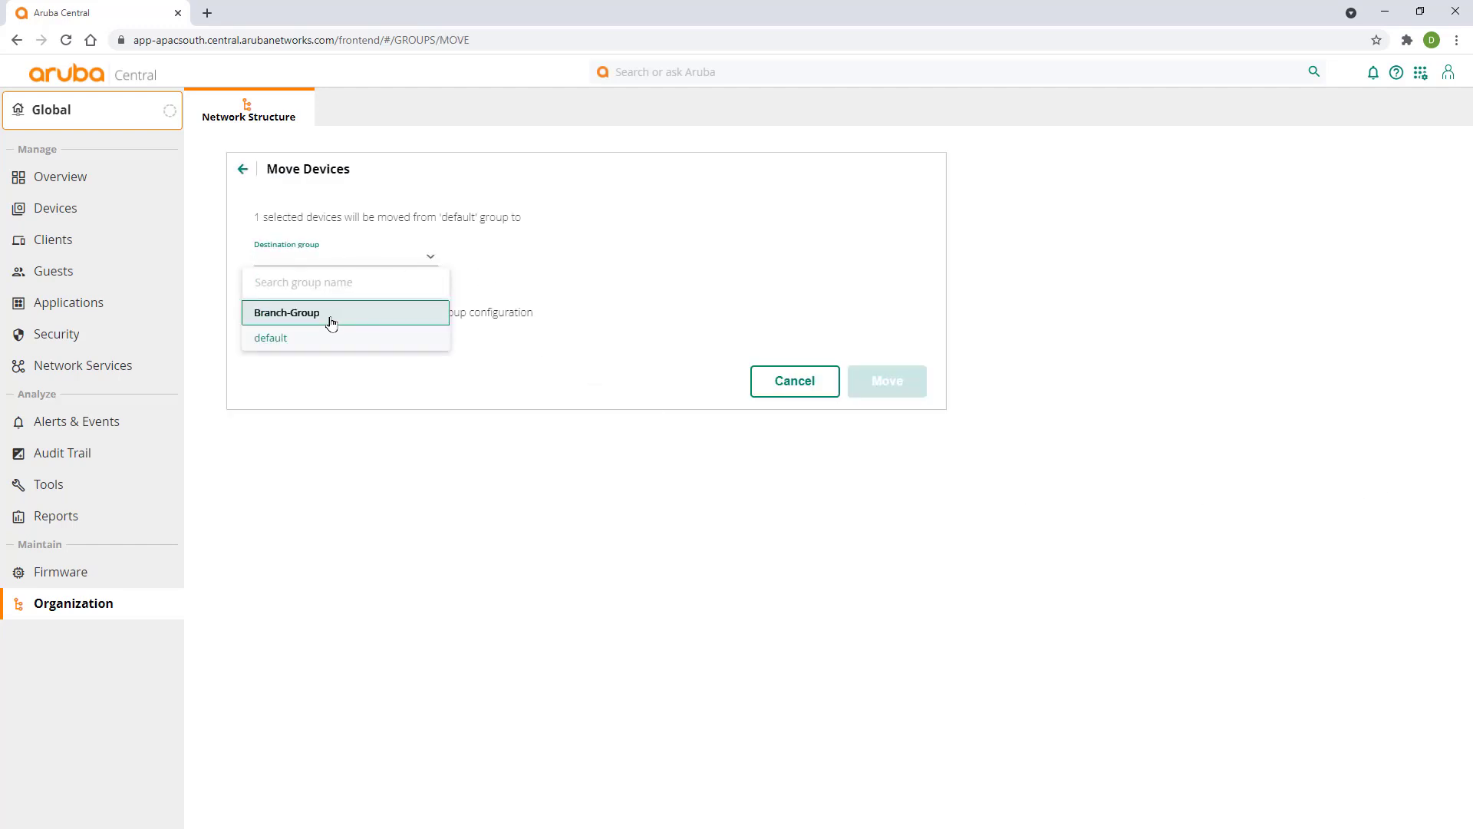
pyautogui.click(330, 321)
pyautogui.click(890, 519)
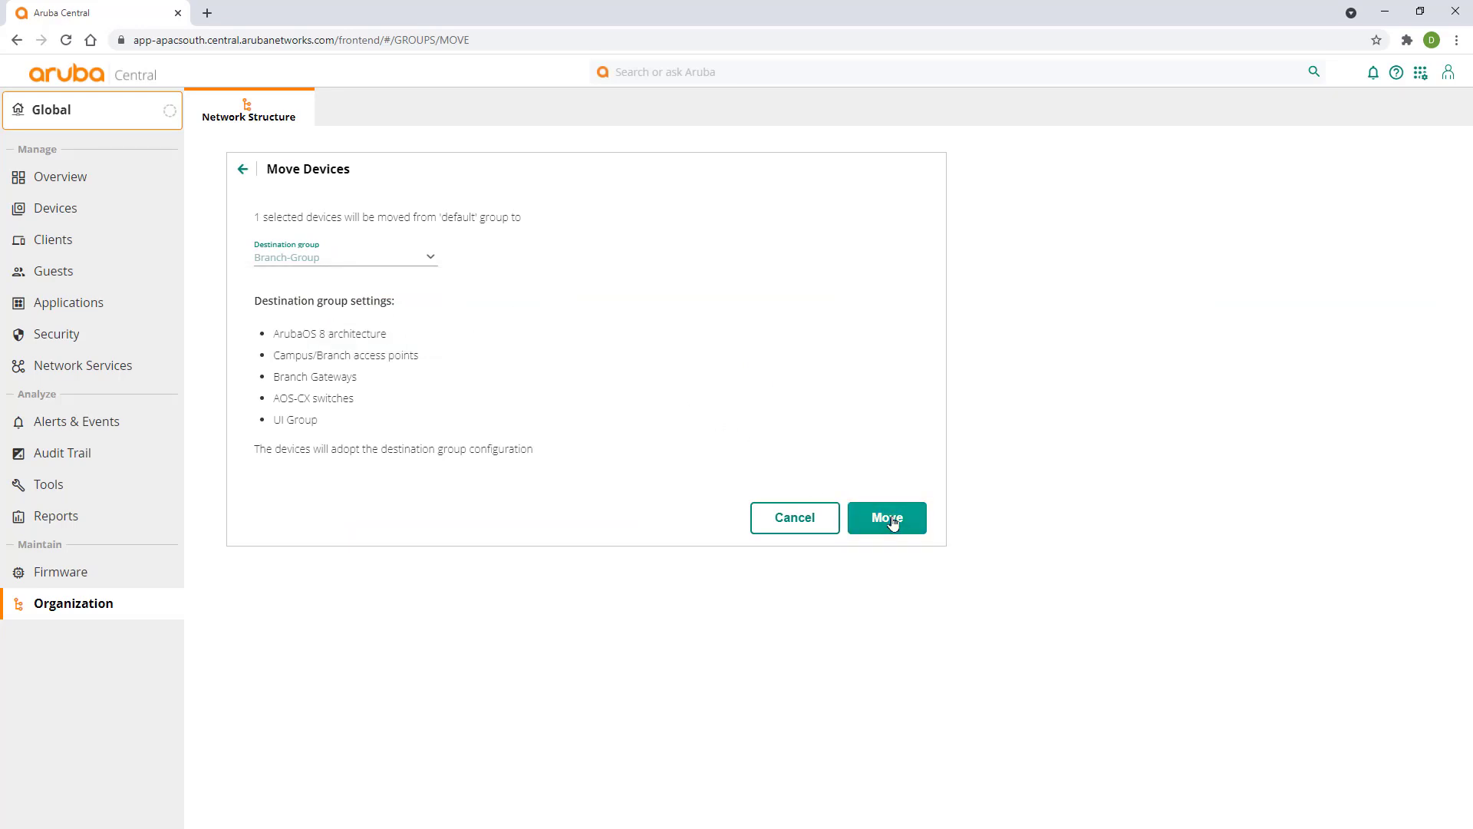
pyautogui.click(737, 362)
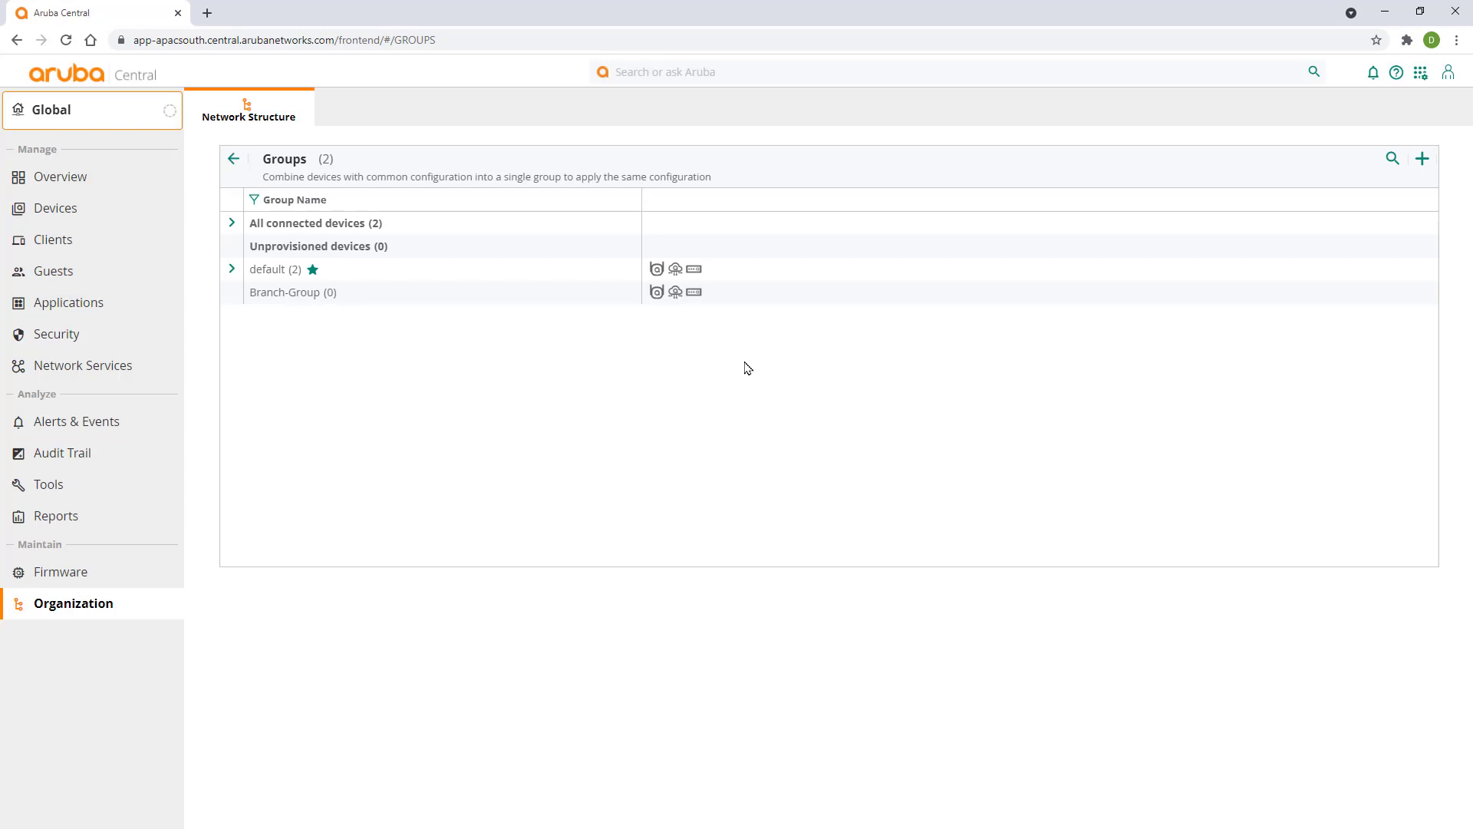
pyautogui.click(244, 297)
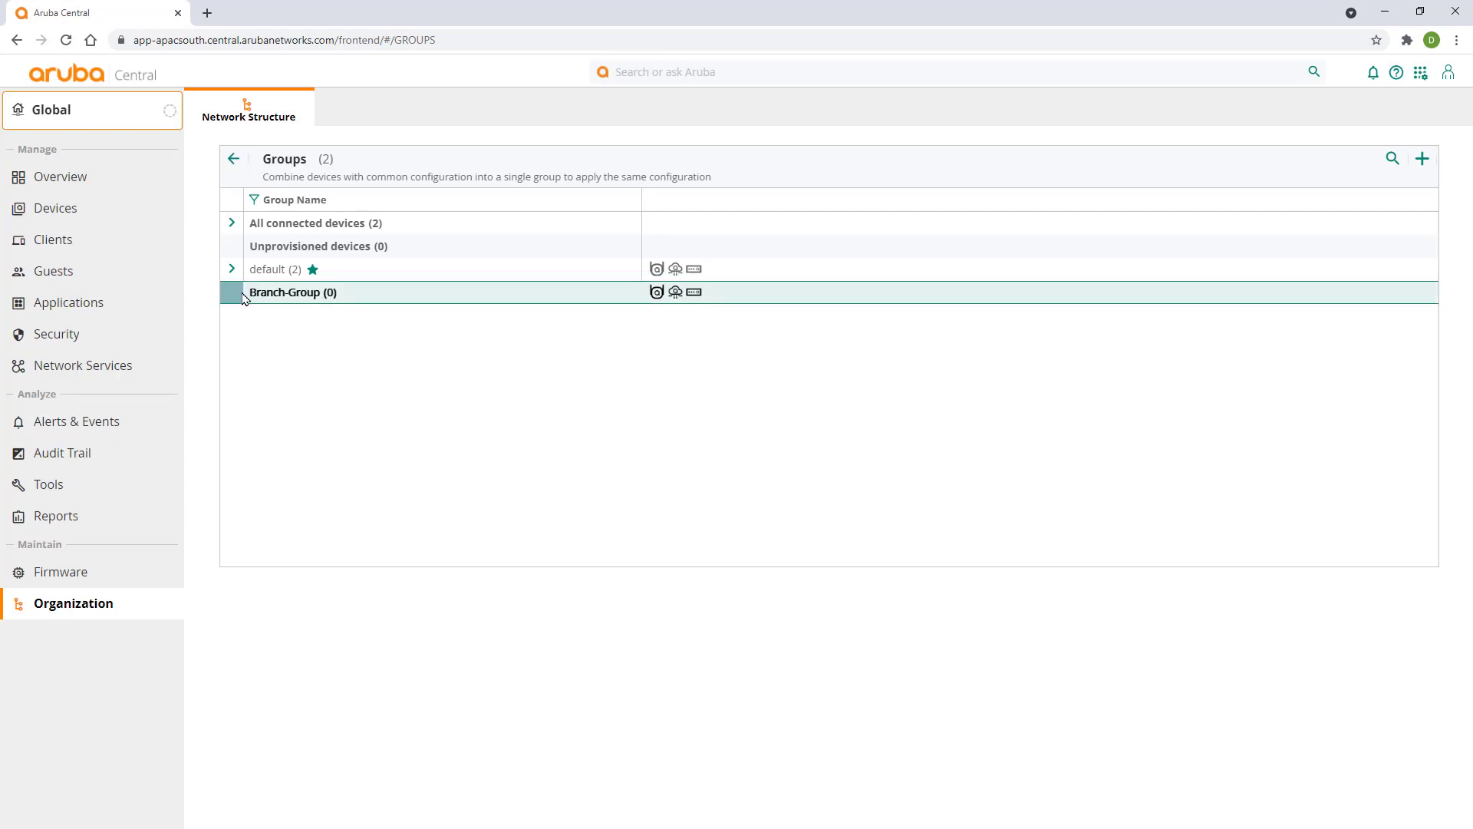
# - Drag the Aruba9004 gateway onto the Office site in Manage Sites and confirm
pyautogui.click(237, 161)
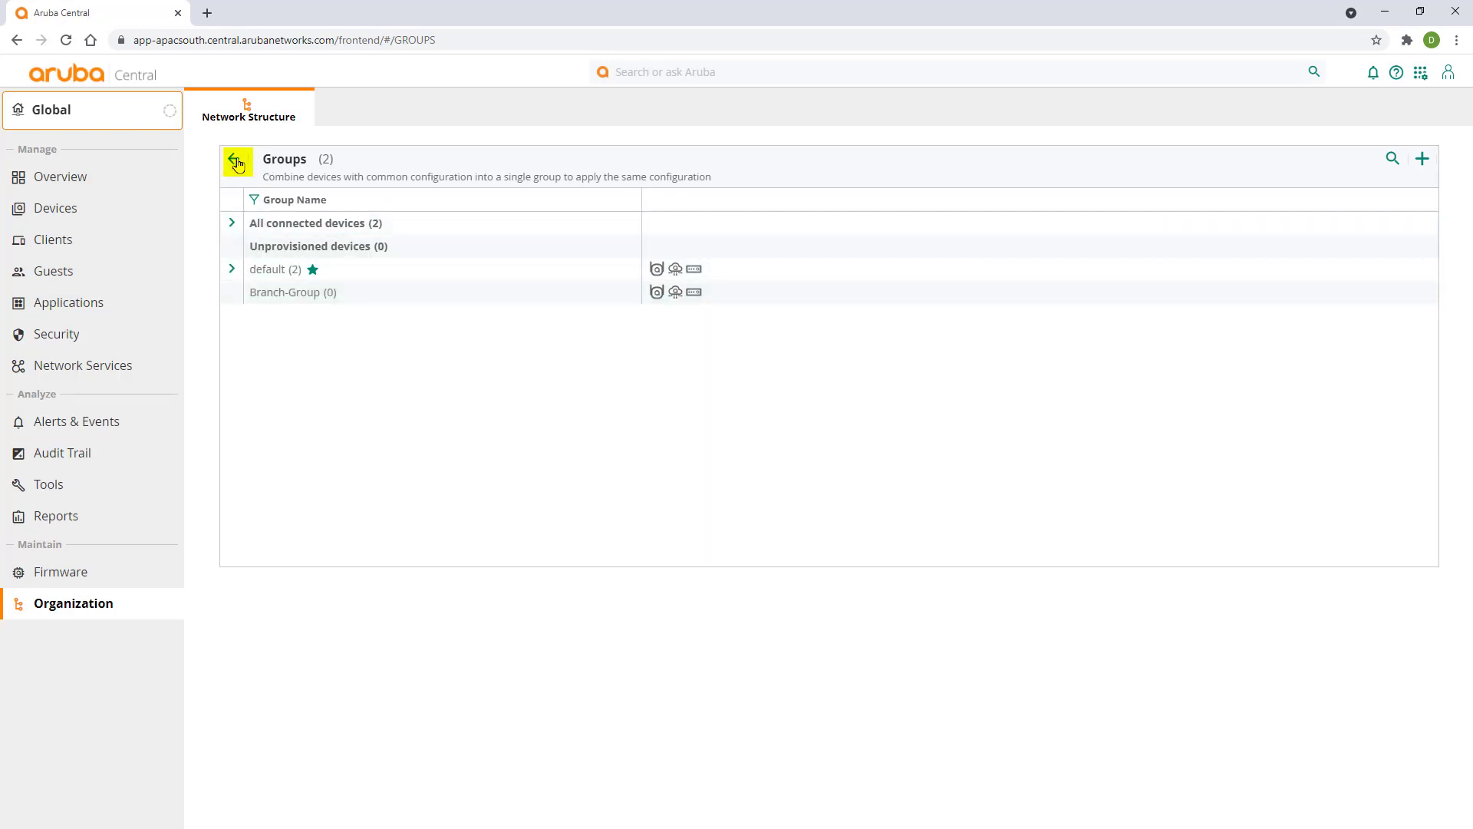
pyautogui.click(816, 235)
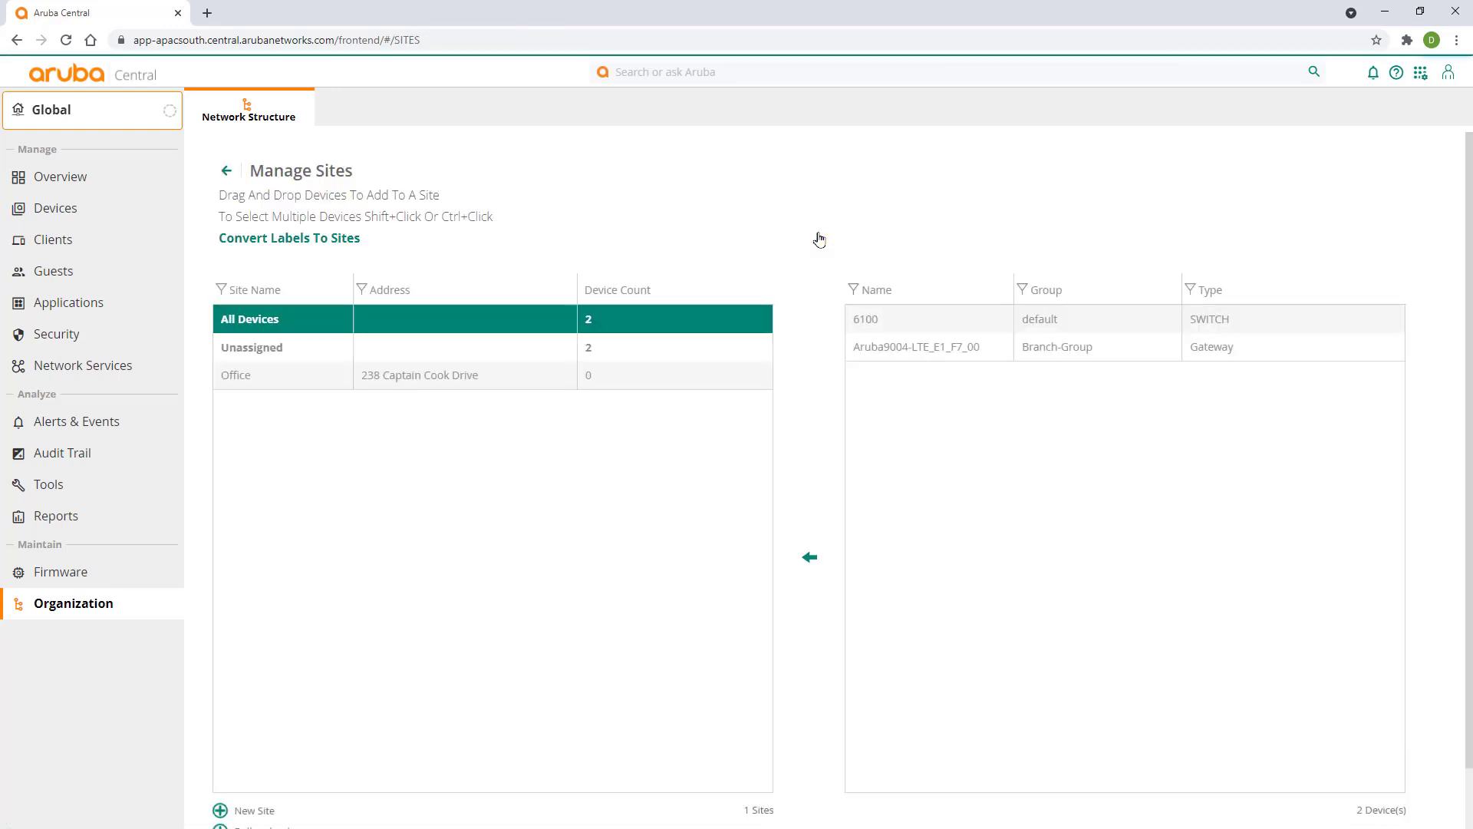
pyautogui.moveTo(902, 362); pyautogui.dragTo(471, 384)
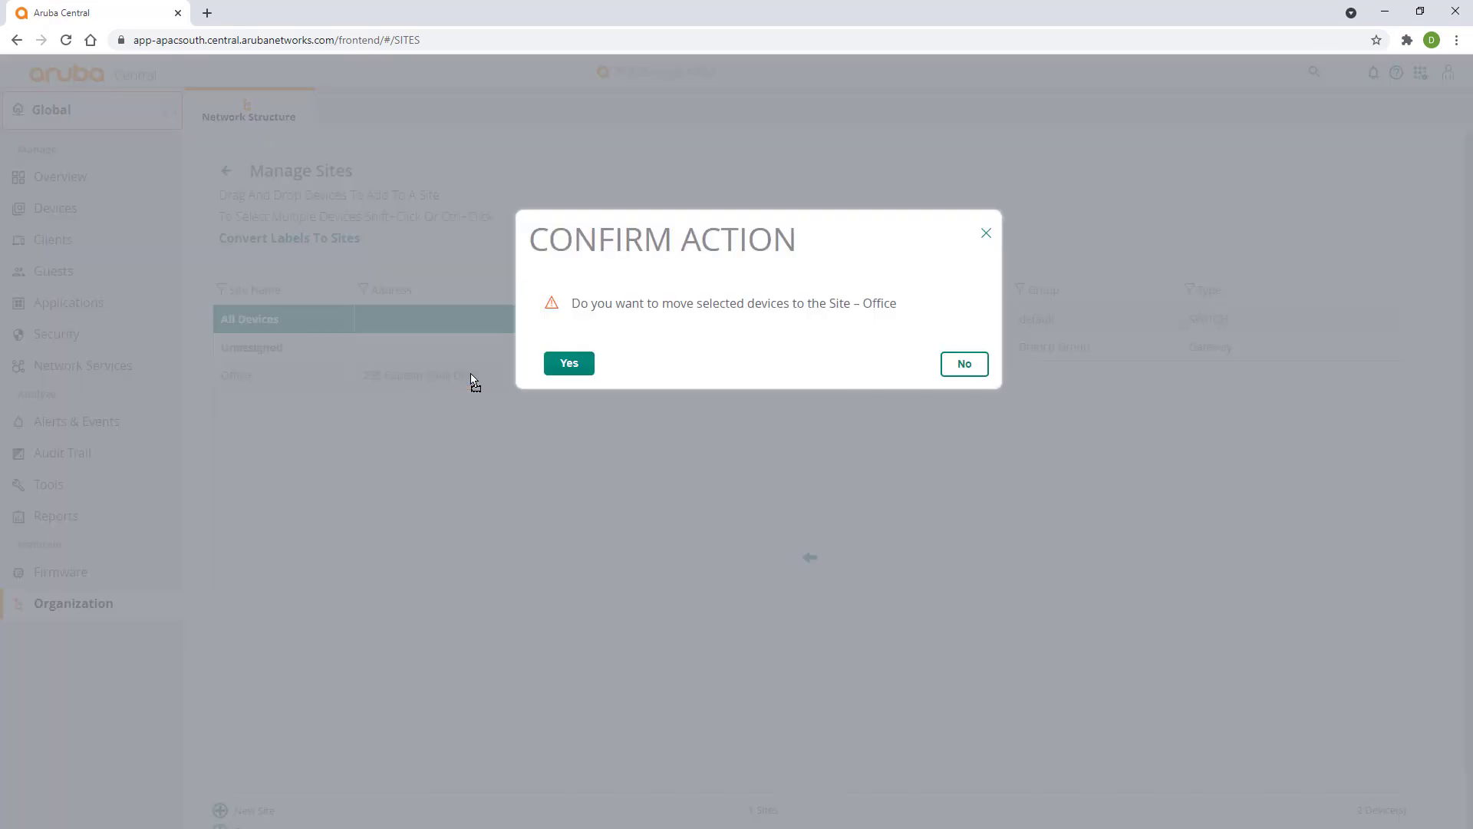
pyautogui.click(574, 368)
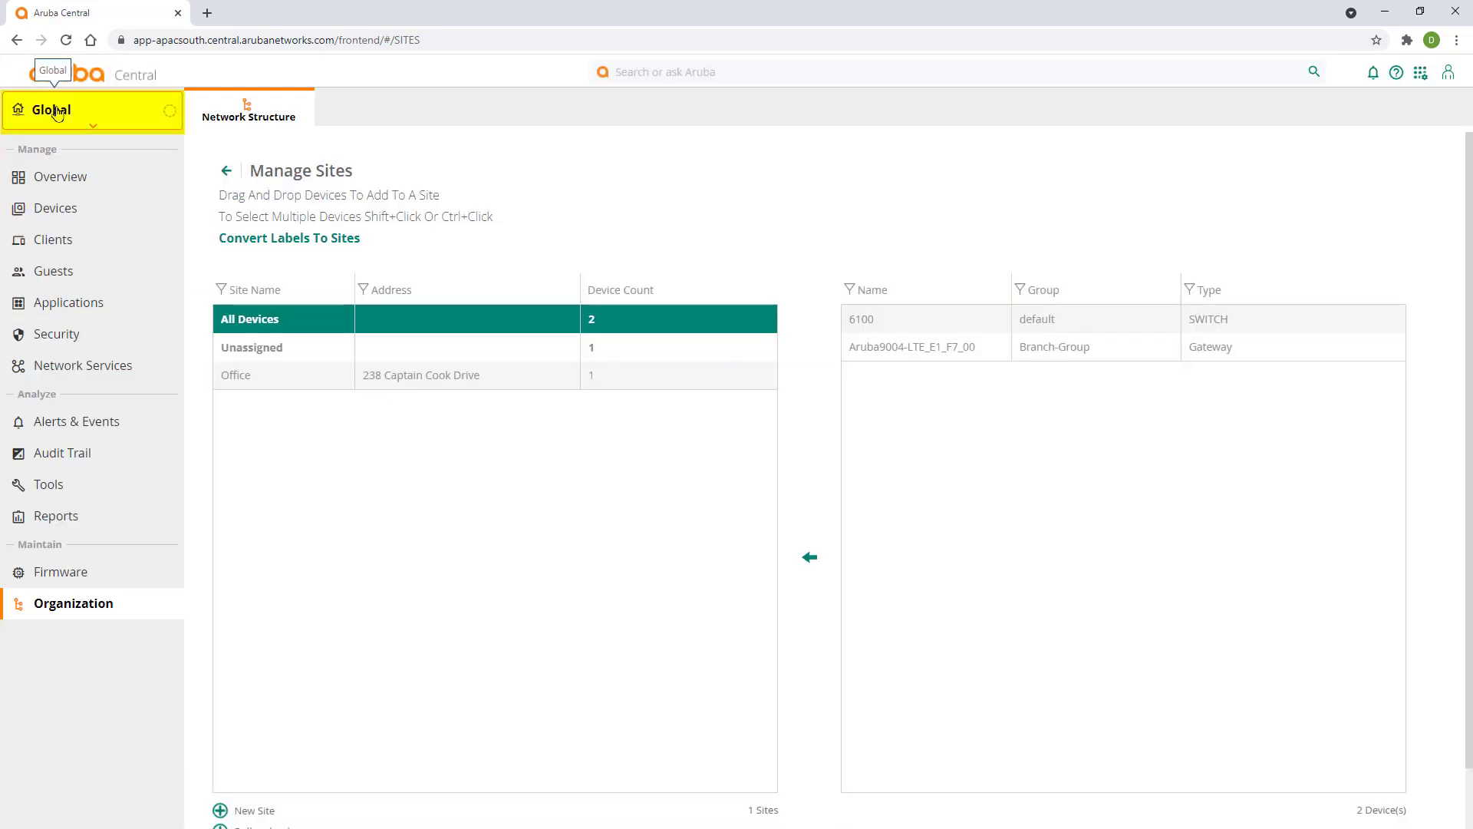
# - Filter the view to the Office site and show its Topology
pyautogui.click(85, 110)
pyautogui.click(190, 229)
pyautogui.click(712, 119)
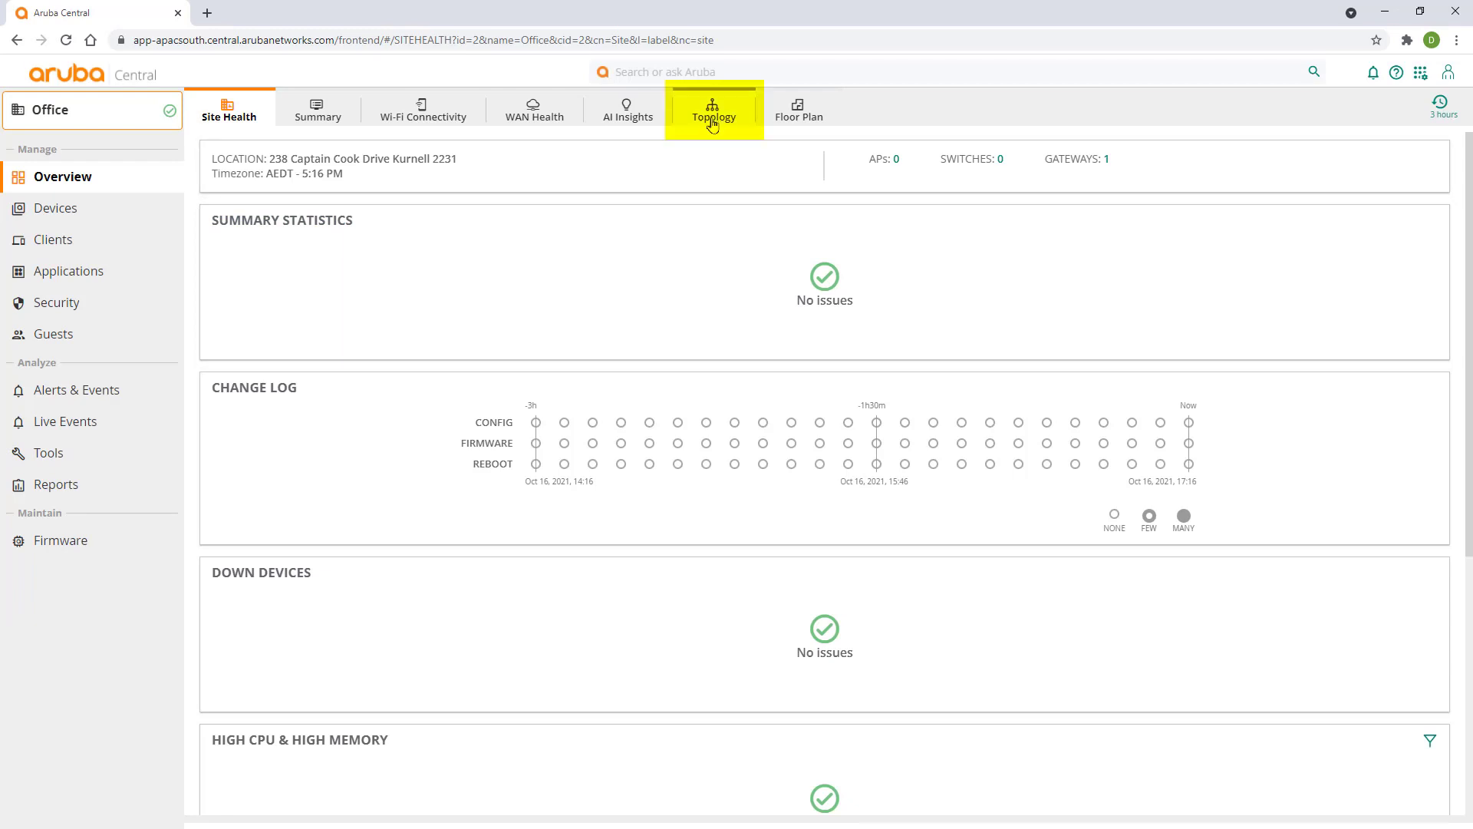